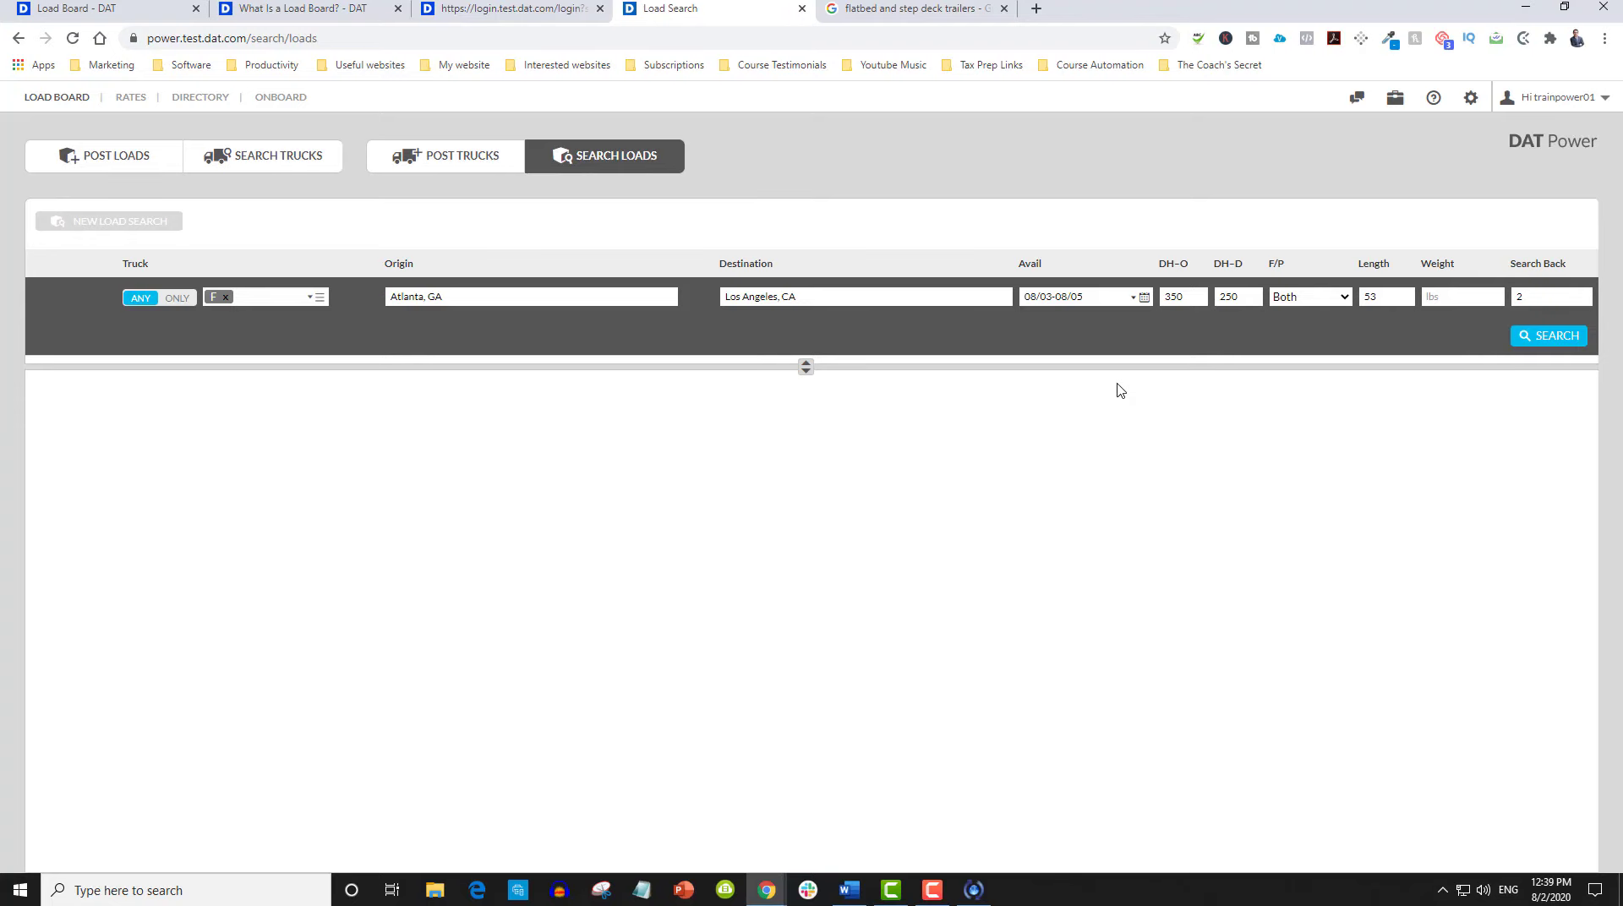
- Switch to the Google search, look up "atlanta to macon ga" and open the route in Google Maps
left_click(980, 10)
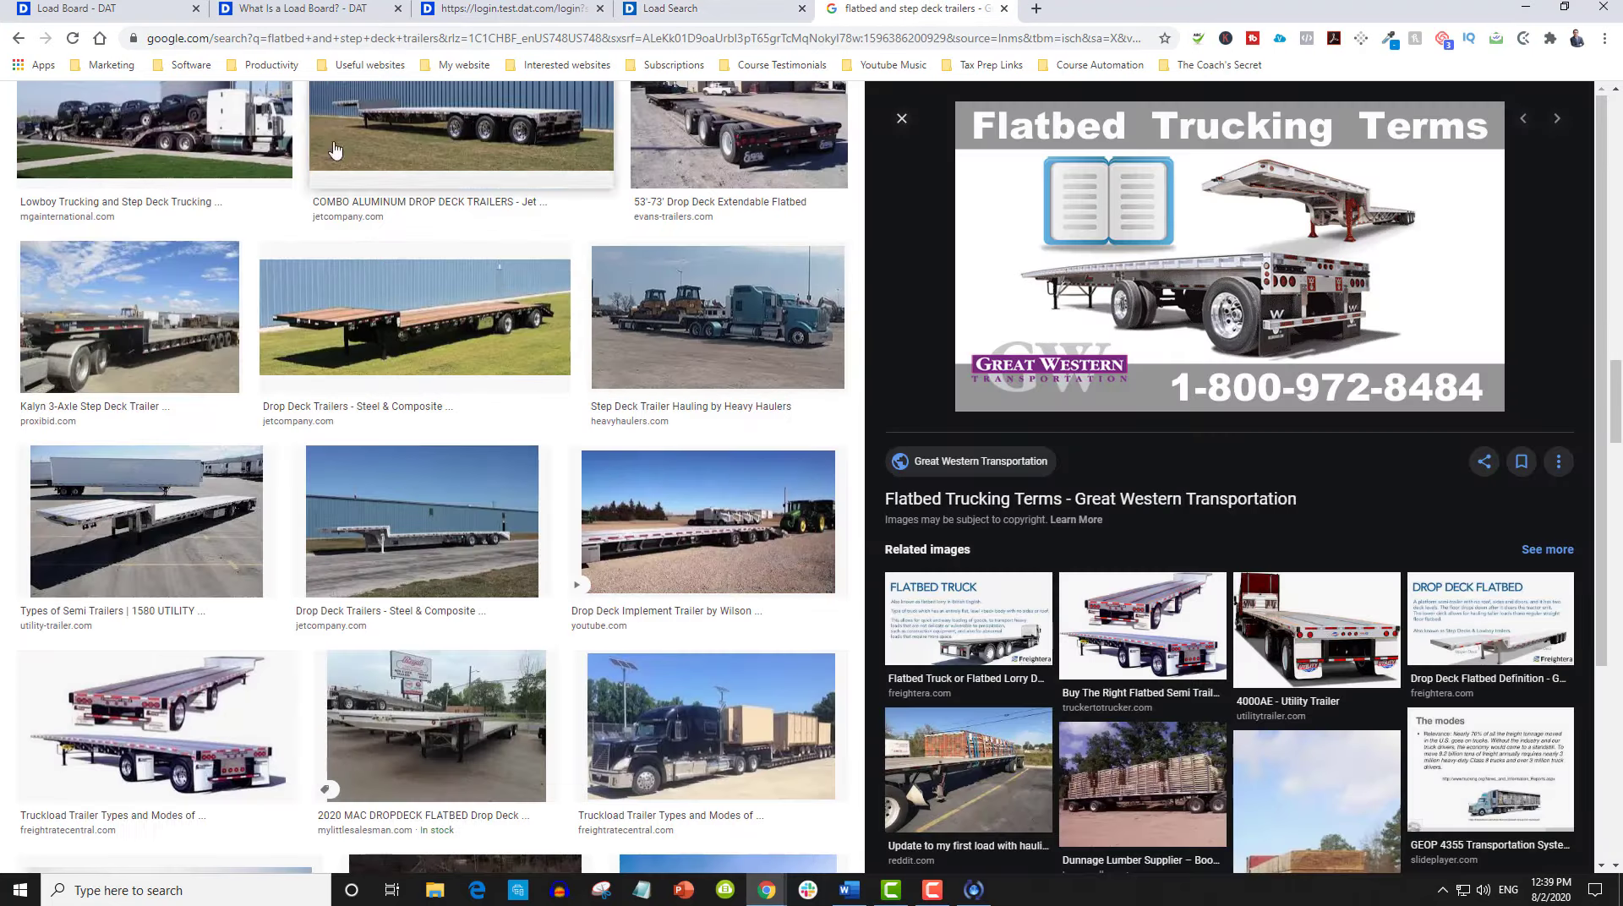
scroll(383, 241, "up", 5)
scroll(382, 242, "up", 15)
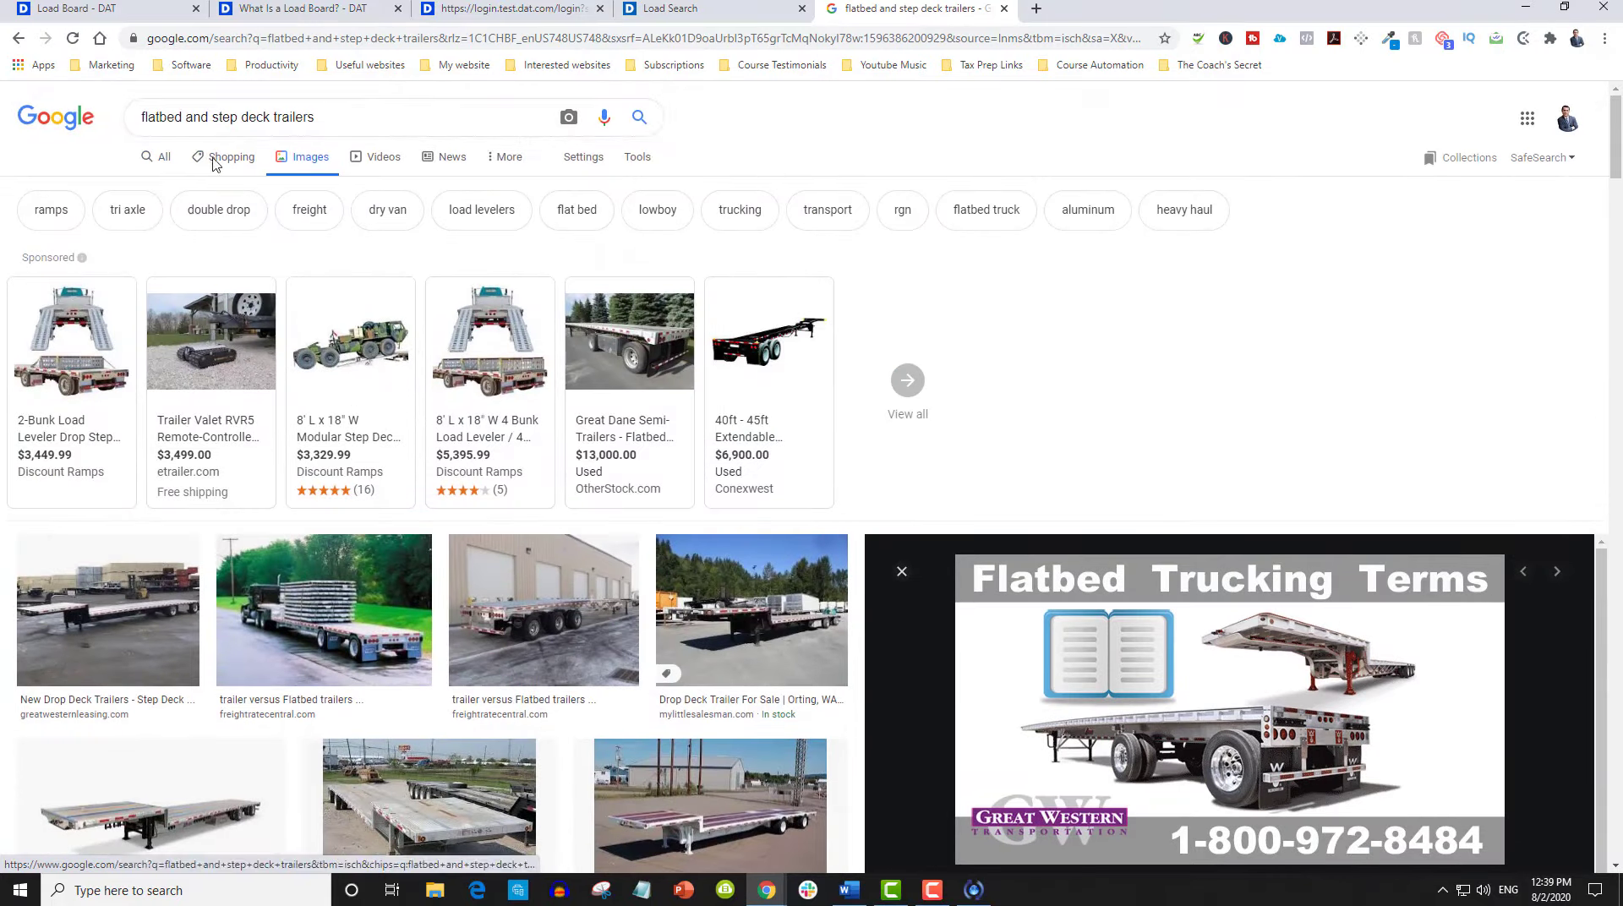
left_click_drag(324, 119, 134, 123)
type("atl")
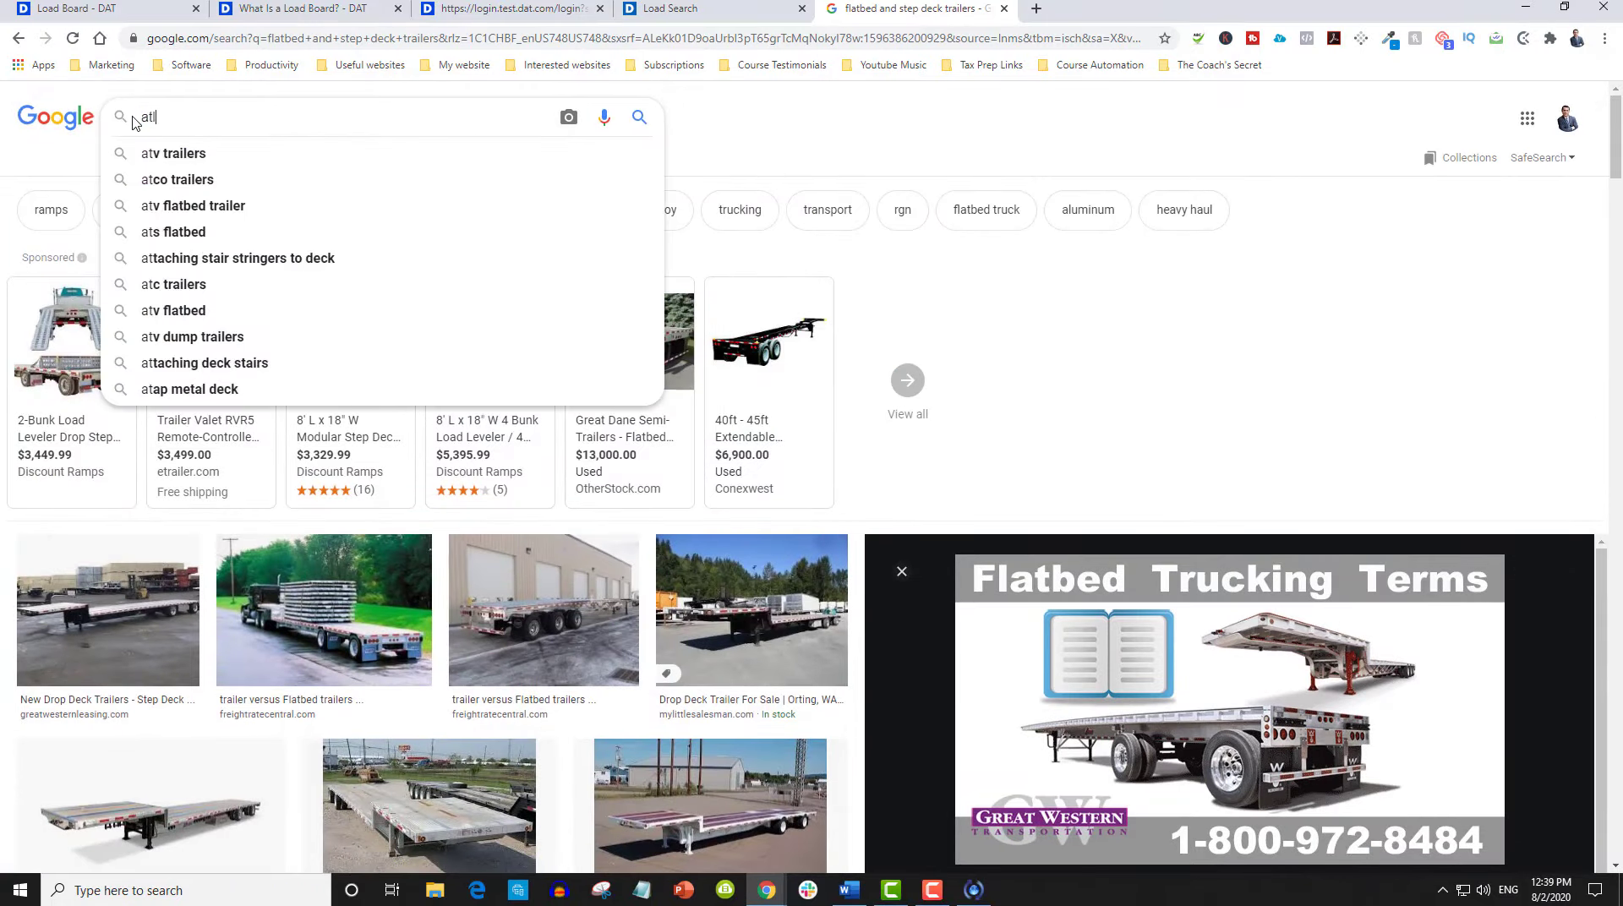
type("anta to mak")
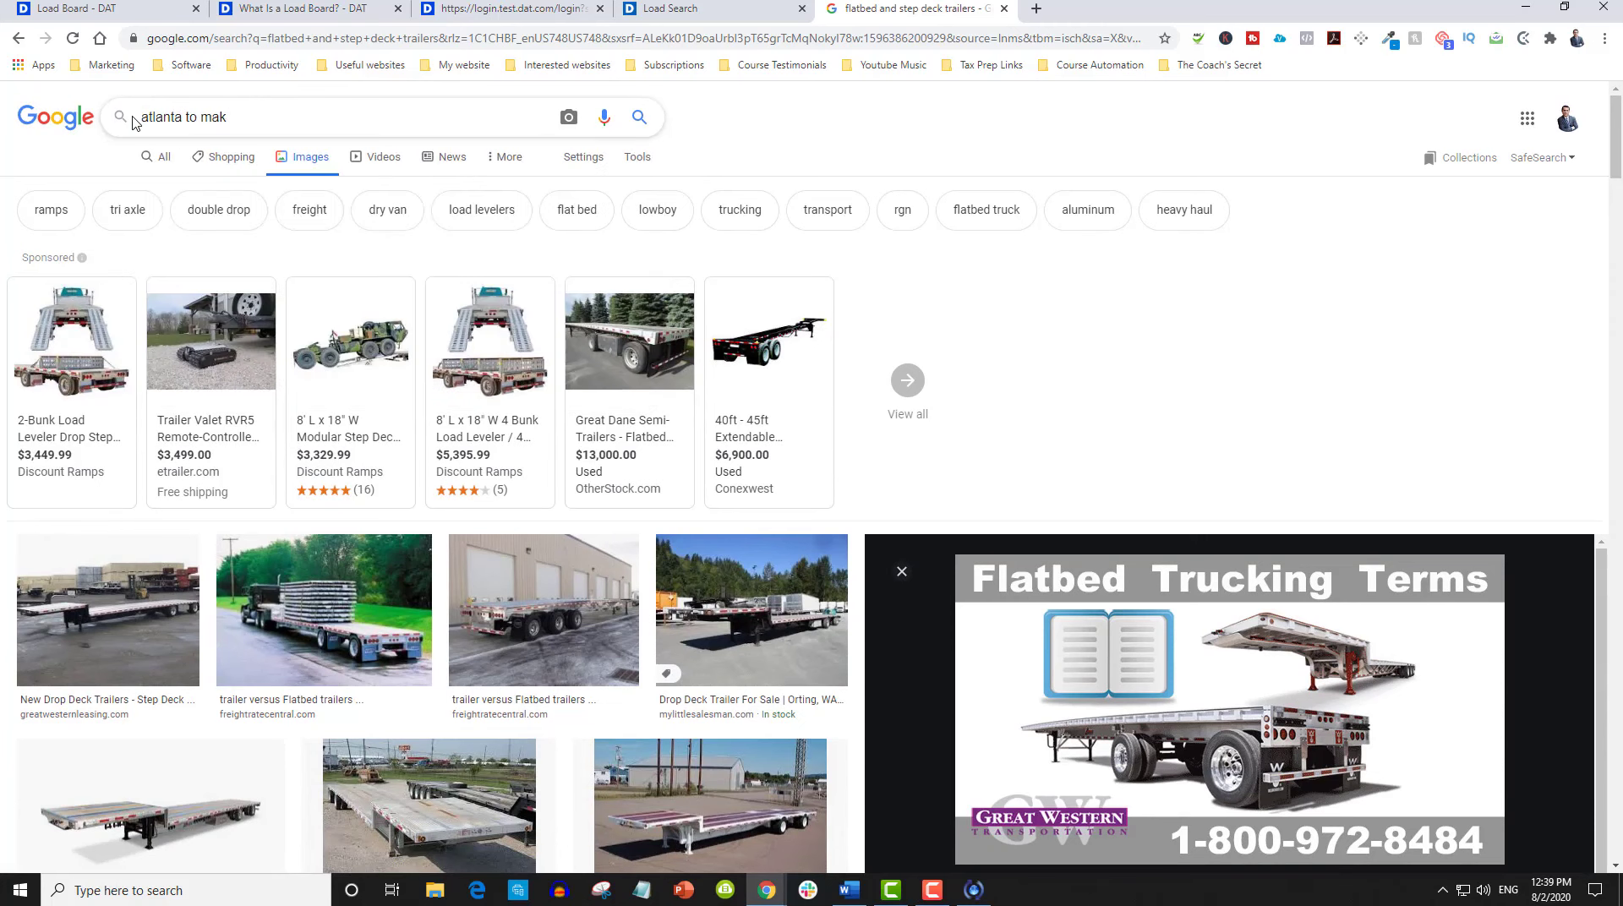
key("BackSpace")
type("ca")
key("BackSpace")
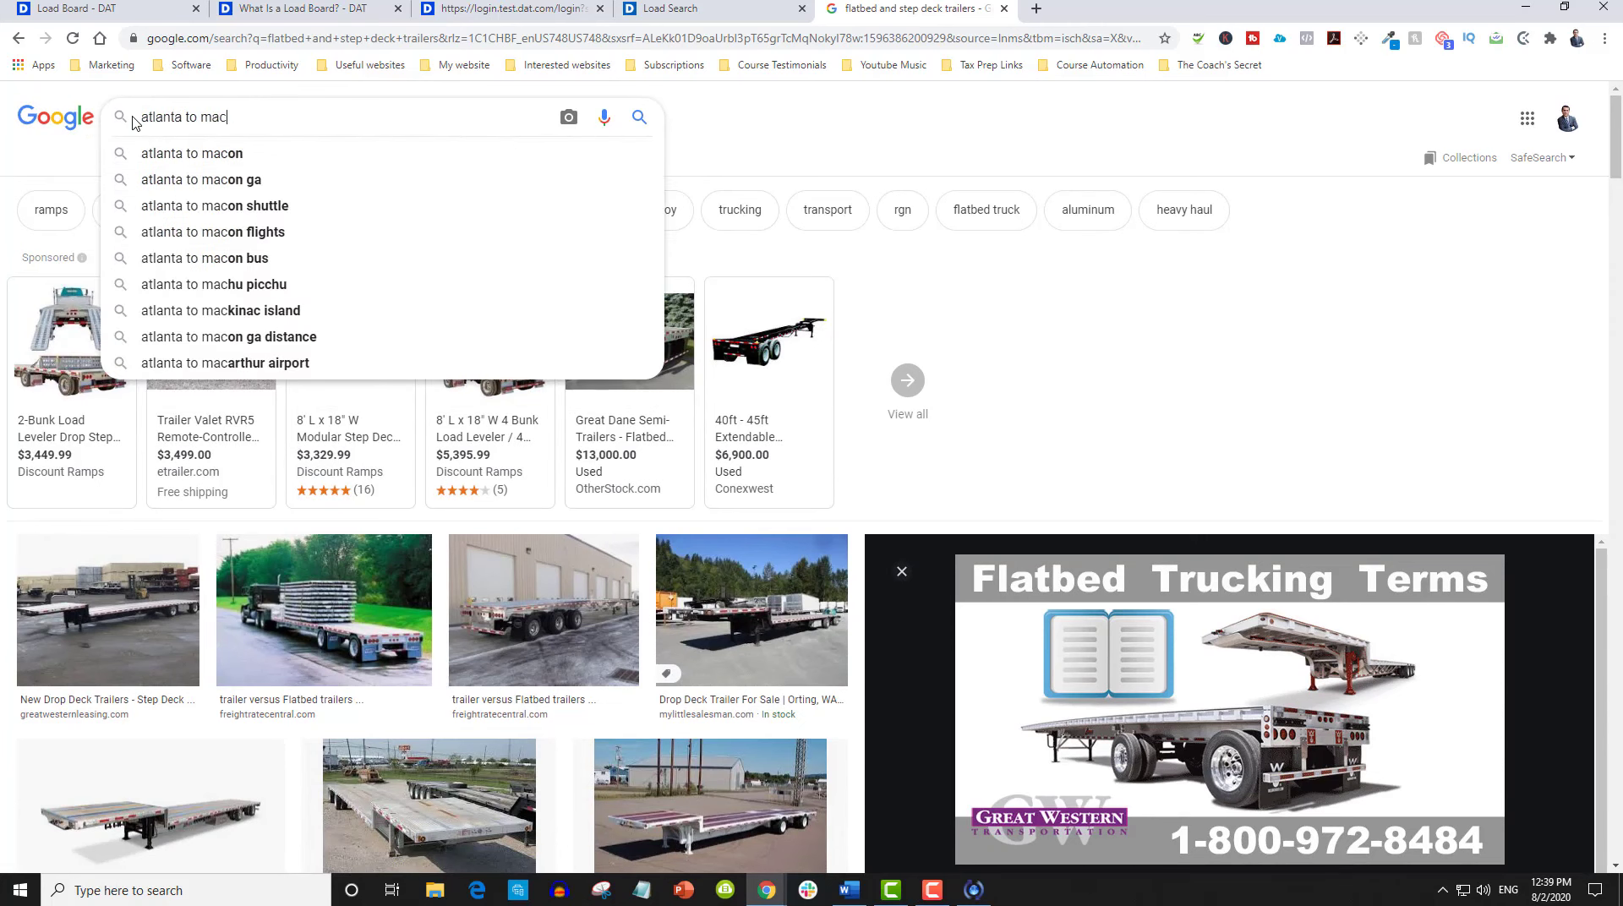
left_click(261, 182)
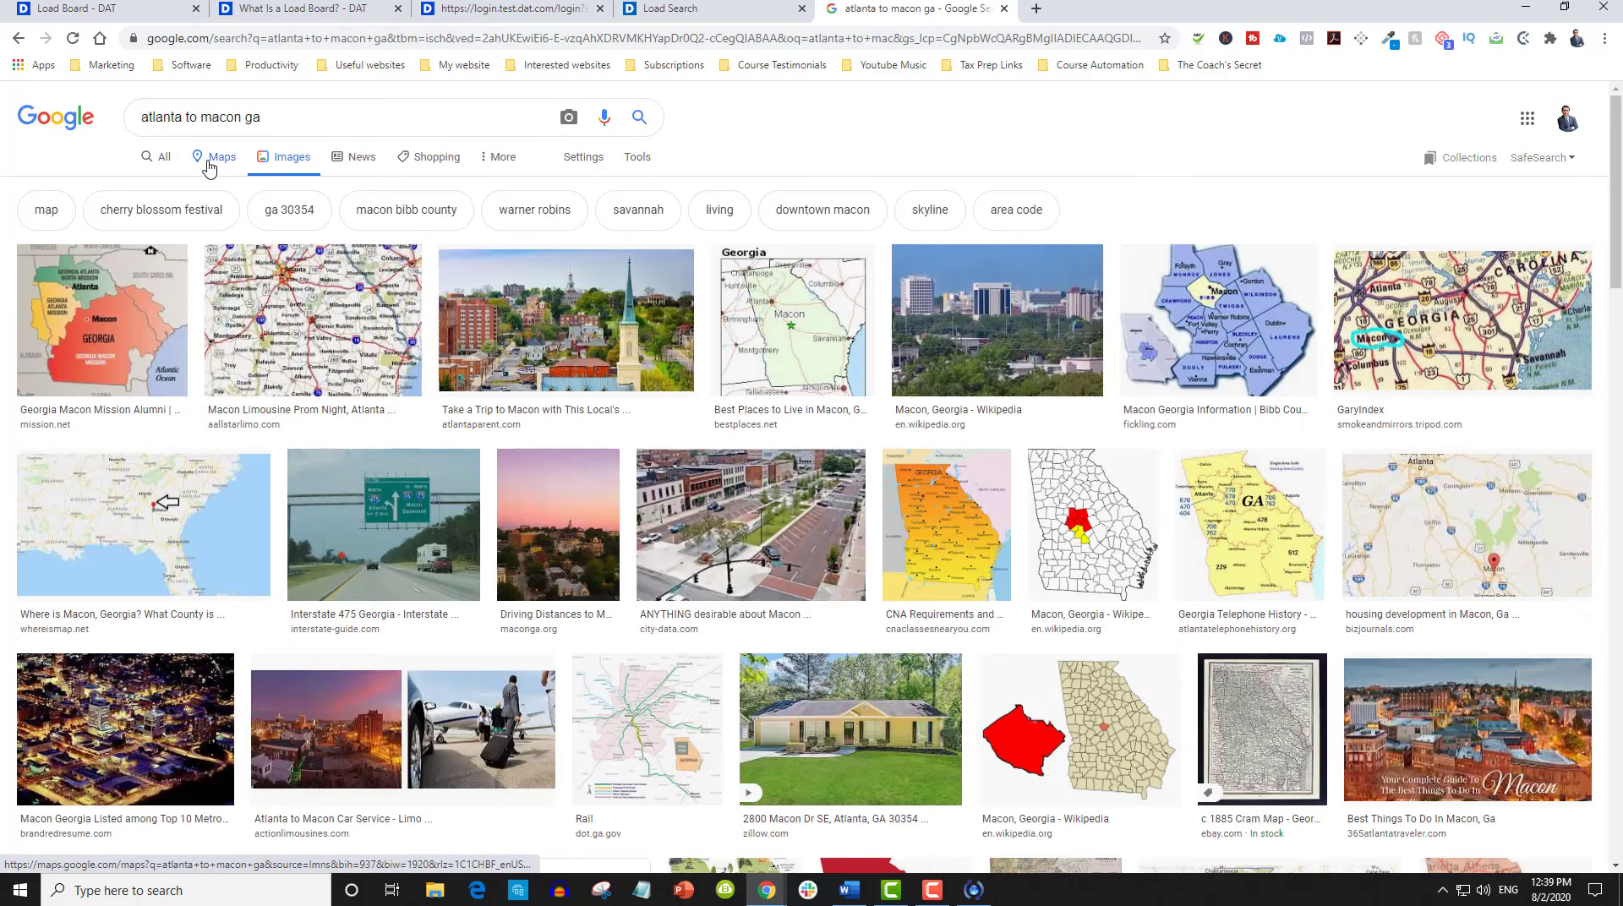
left_click(210, 161)
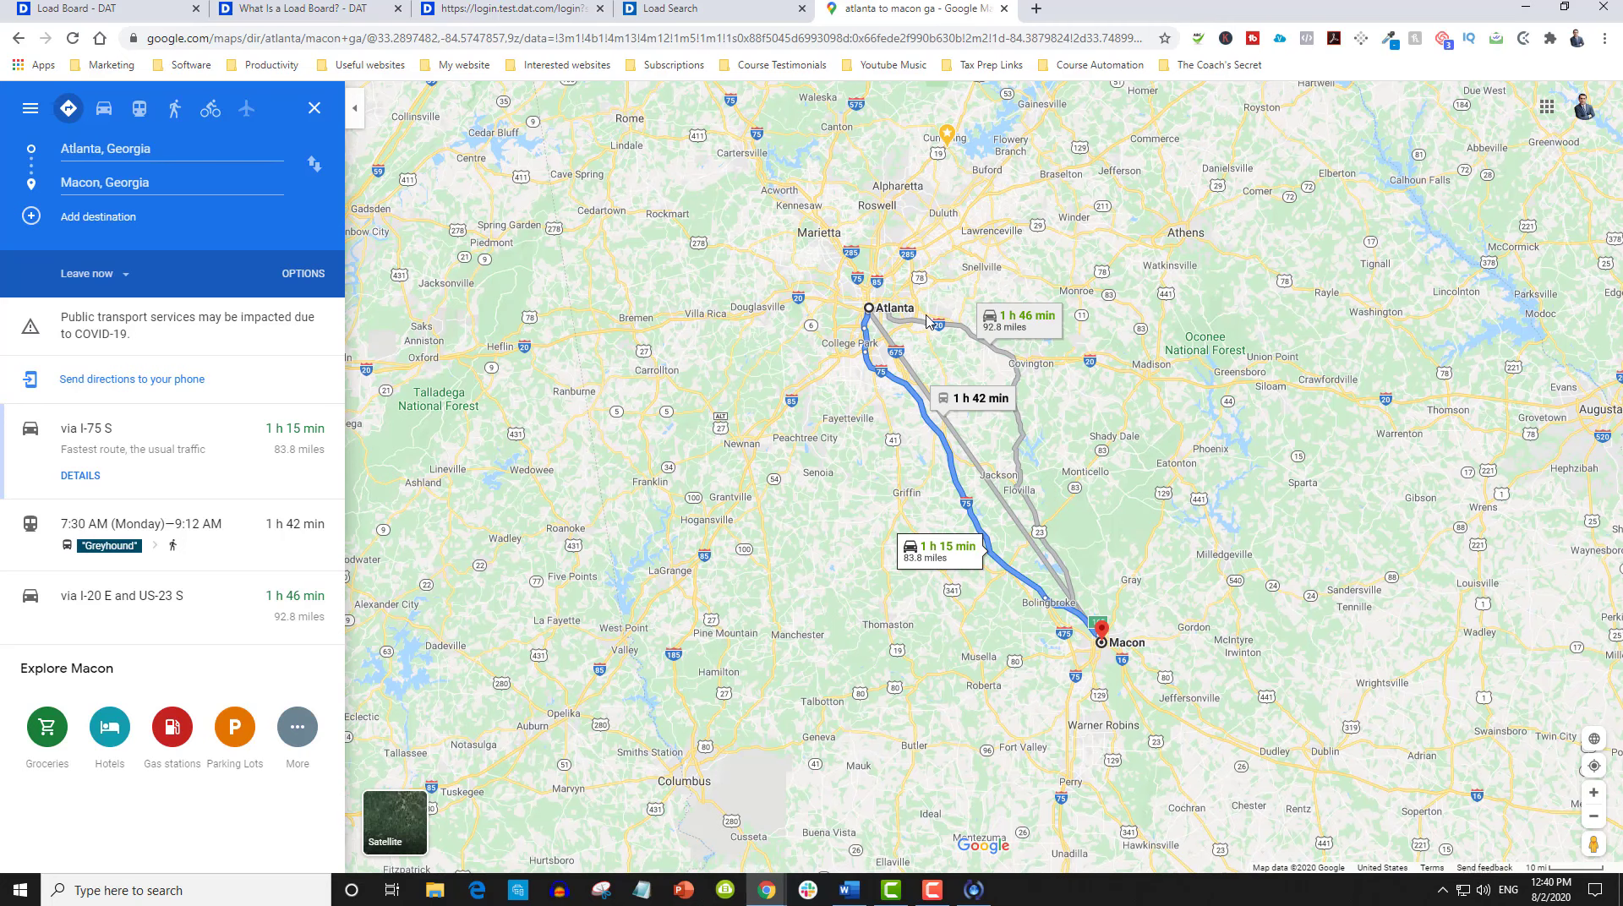
- Compare the DAT load search's deadhead settings with the Atlanta to Macon route and its surrounding region in Google Maps
left_click(708, 9)
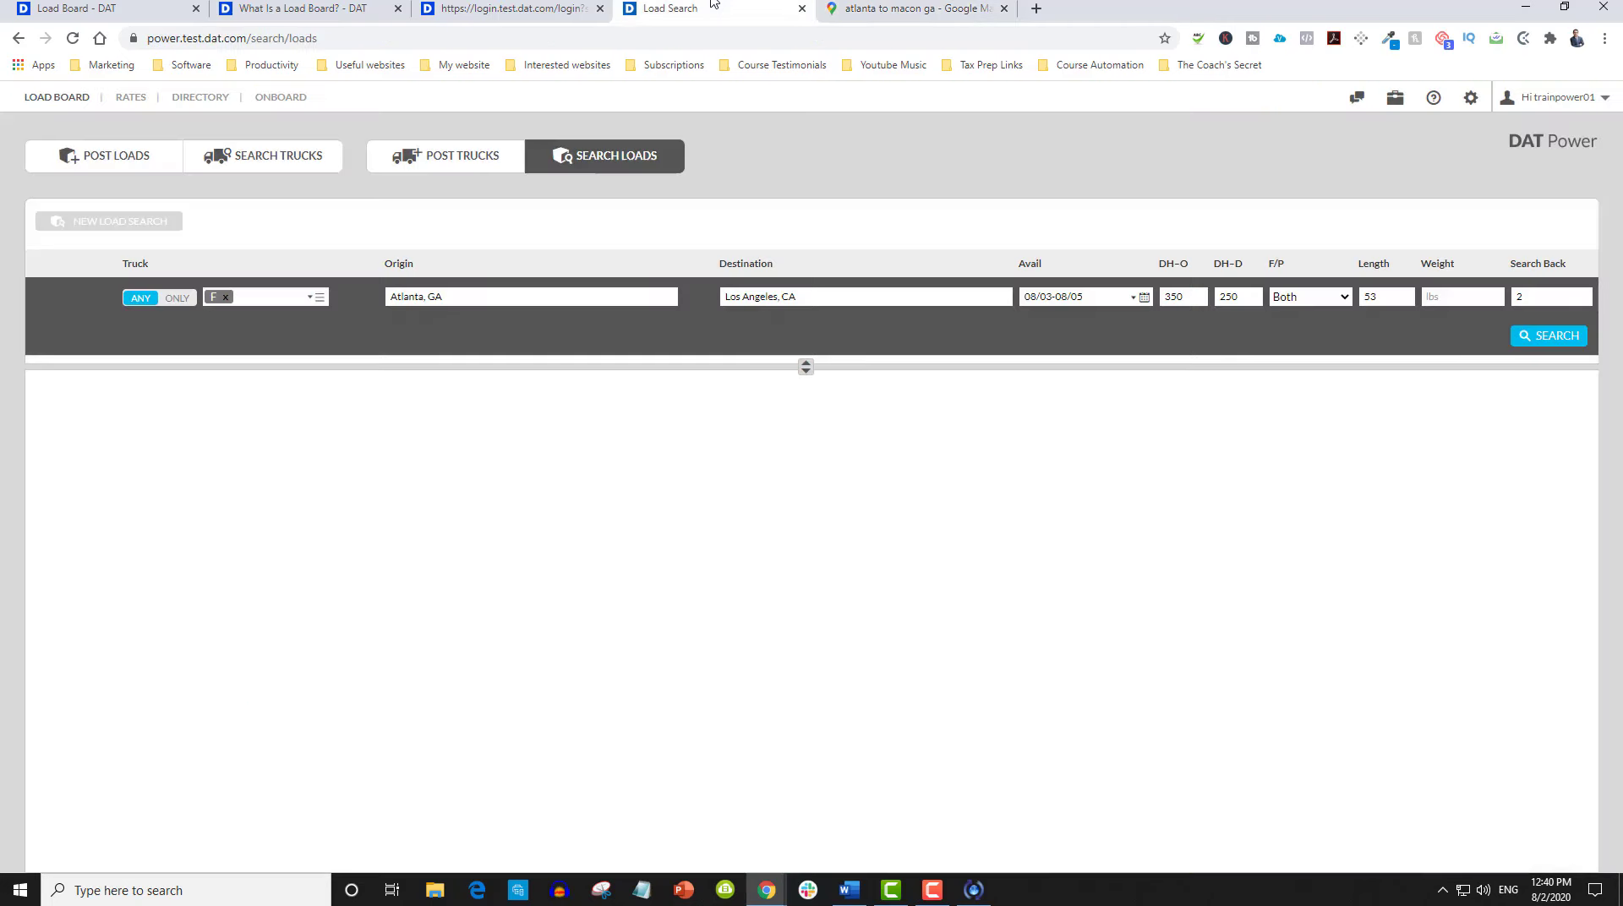
left_click(890, 6)
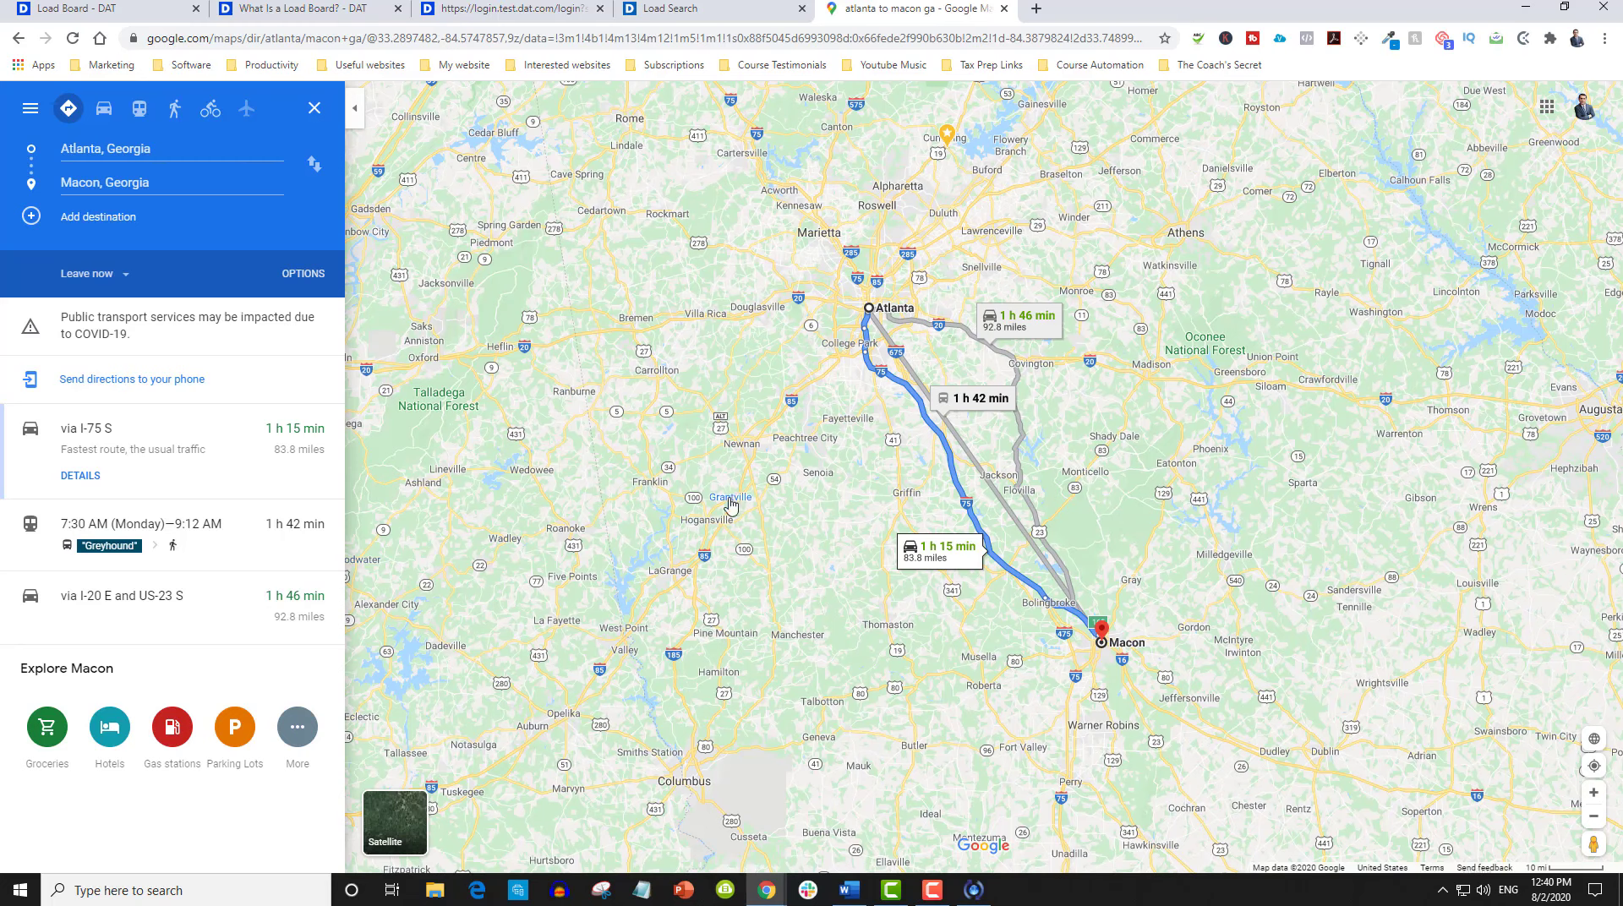
left_click(1593, 817)
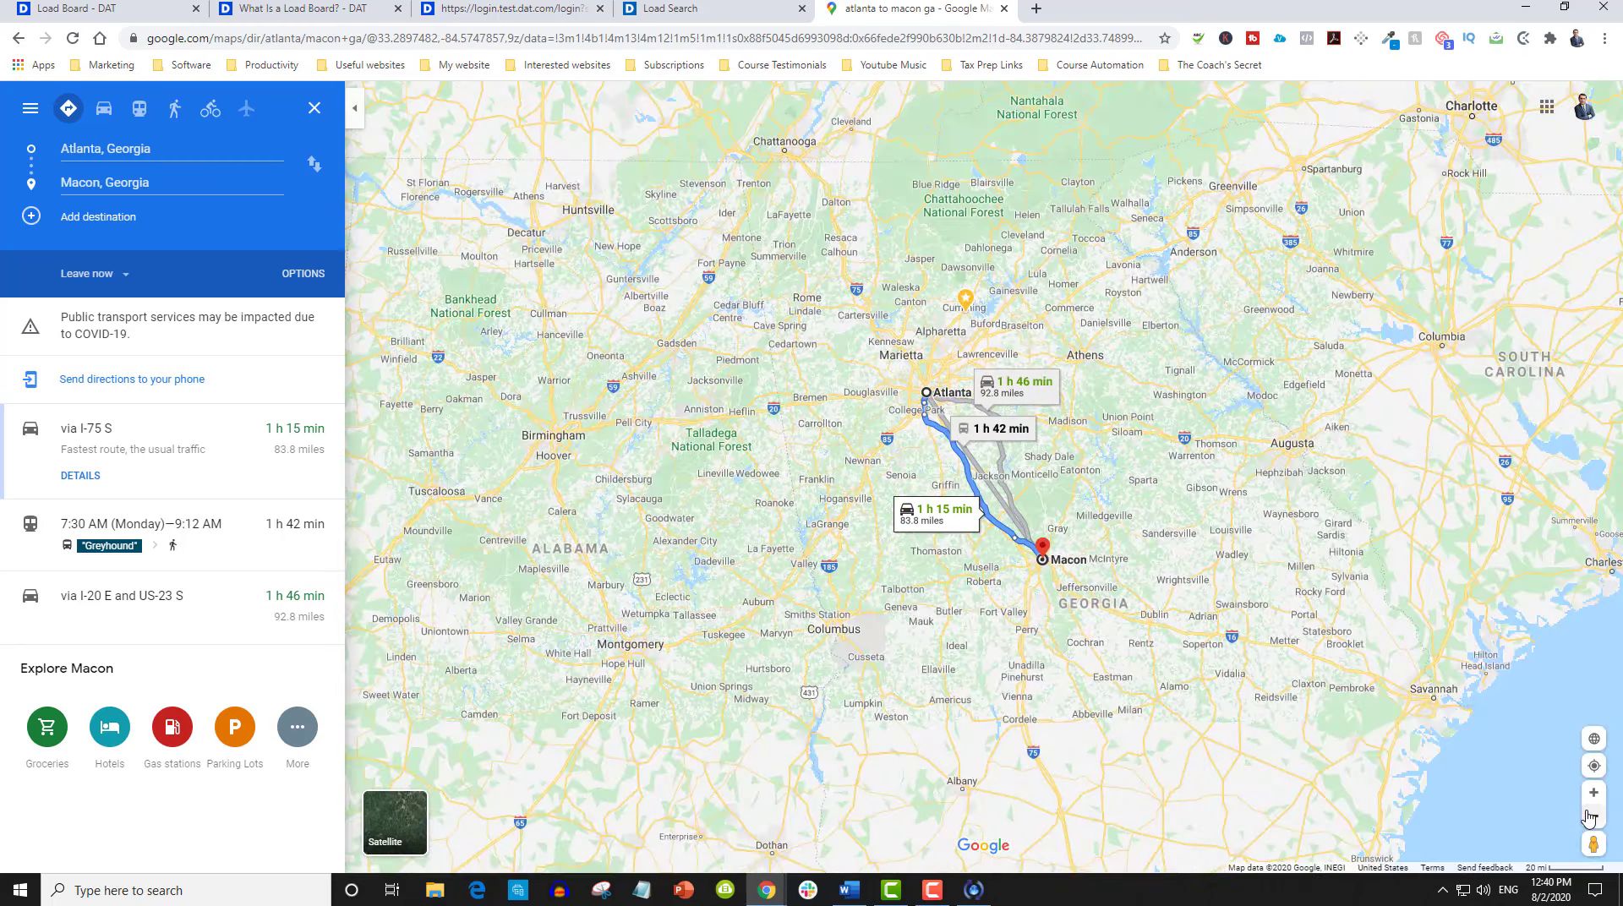
left_click(1592, 817)
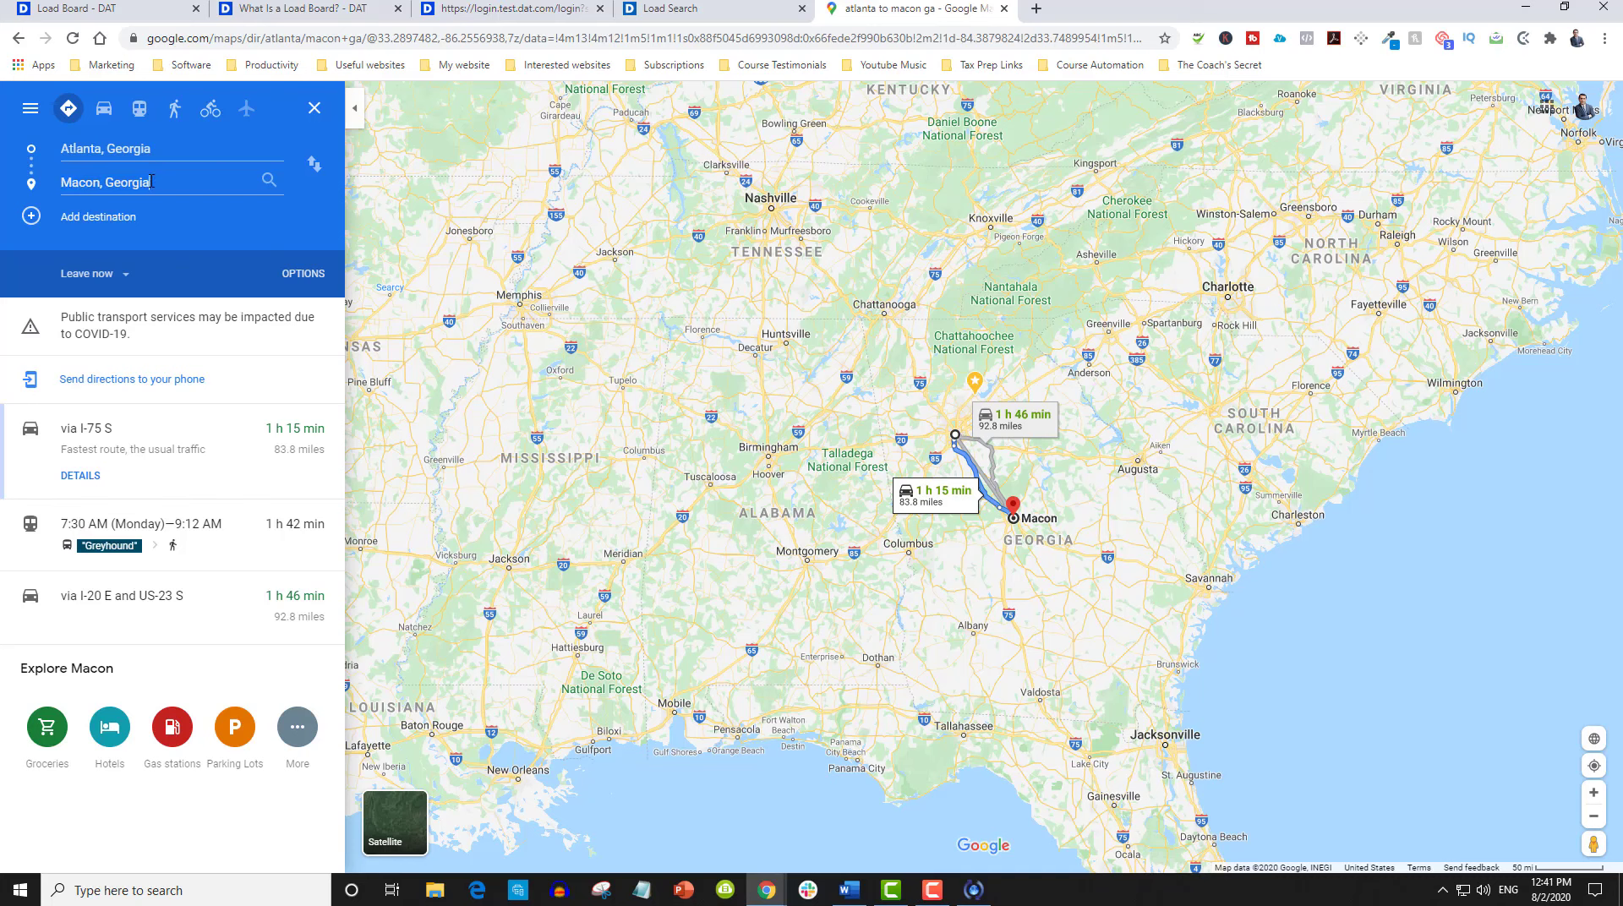
- Replace the Macon destination with Charlotte, NC to get the route from Atlanta
left_click(66, 181)
type("ch")
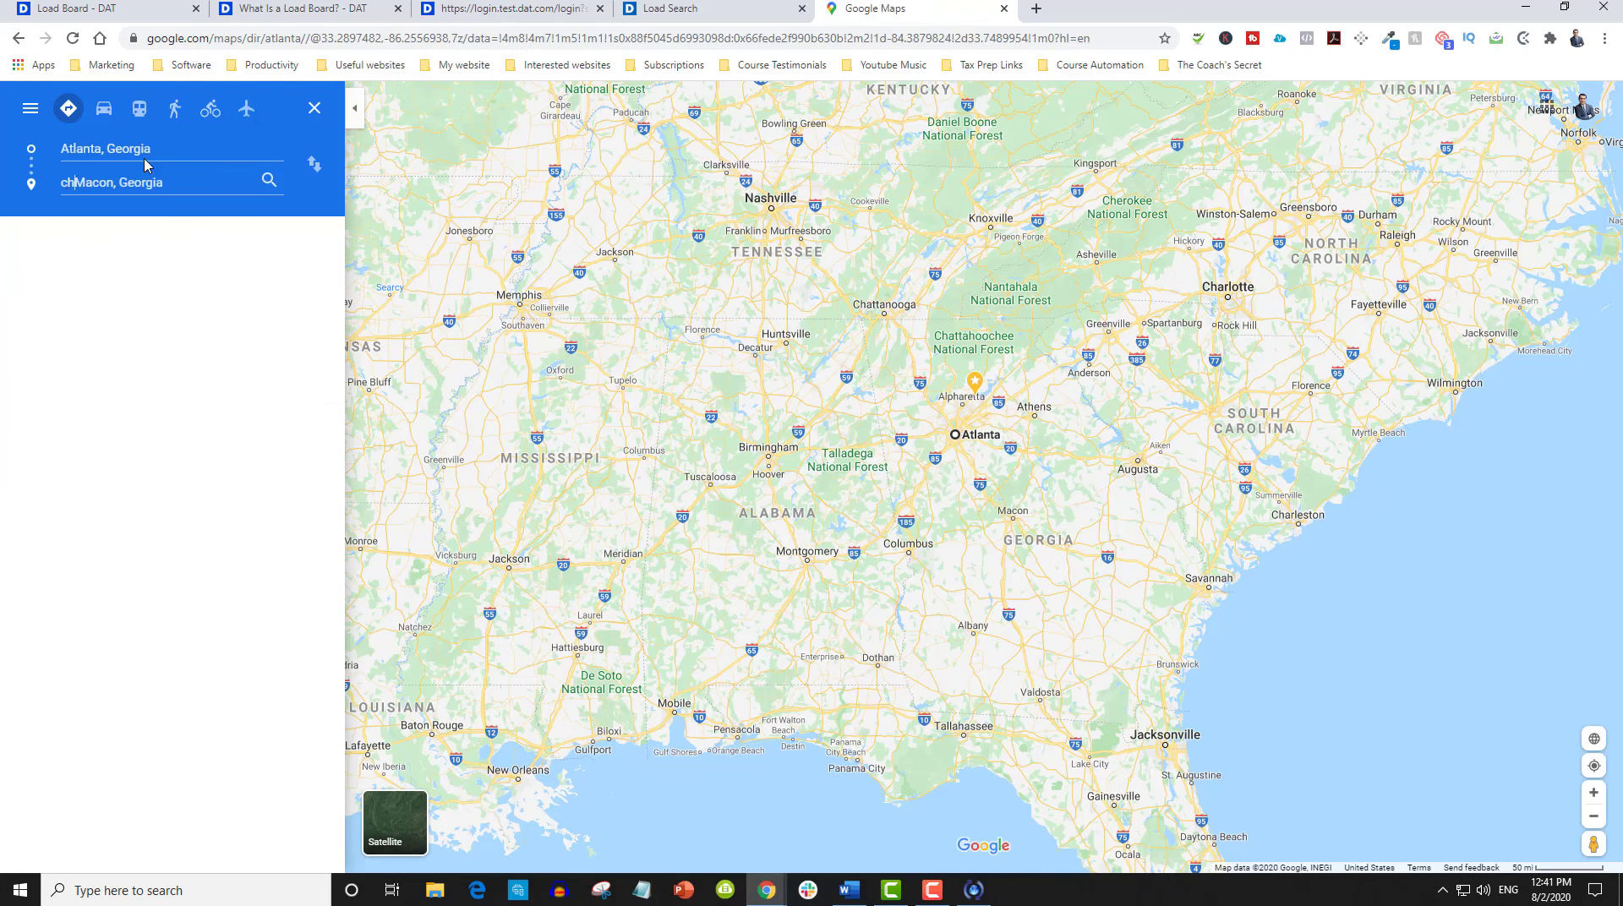
key("BackSpace")
key("BackSpace")
key("BackSpace")
key("BackSpace")
key("BackSpace")
key("BackSpace")
key("BackSpace")
key("BackSpace")
key("BackSpace")
key("BackSpace")
key("BackSpace")
key("BackSpace")
key("BackSpace")
key("BackSpace")
key("BackSpace")
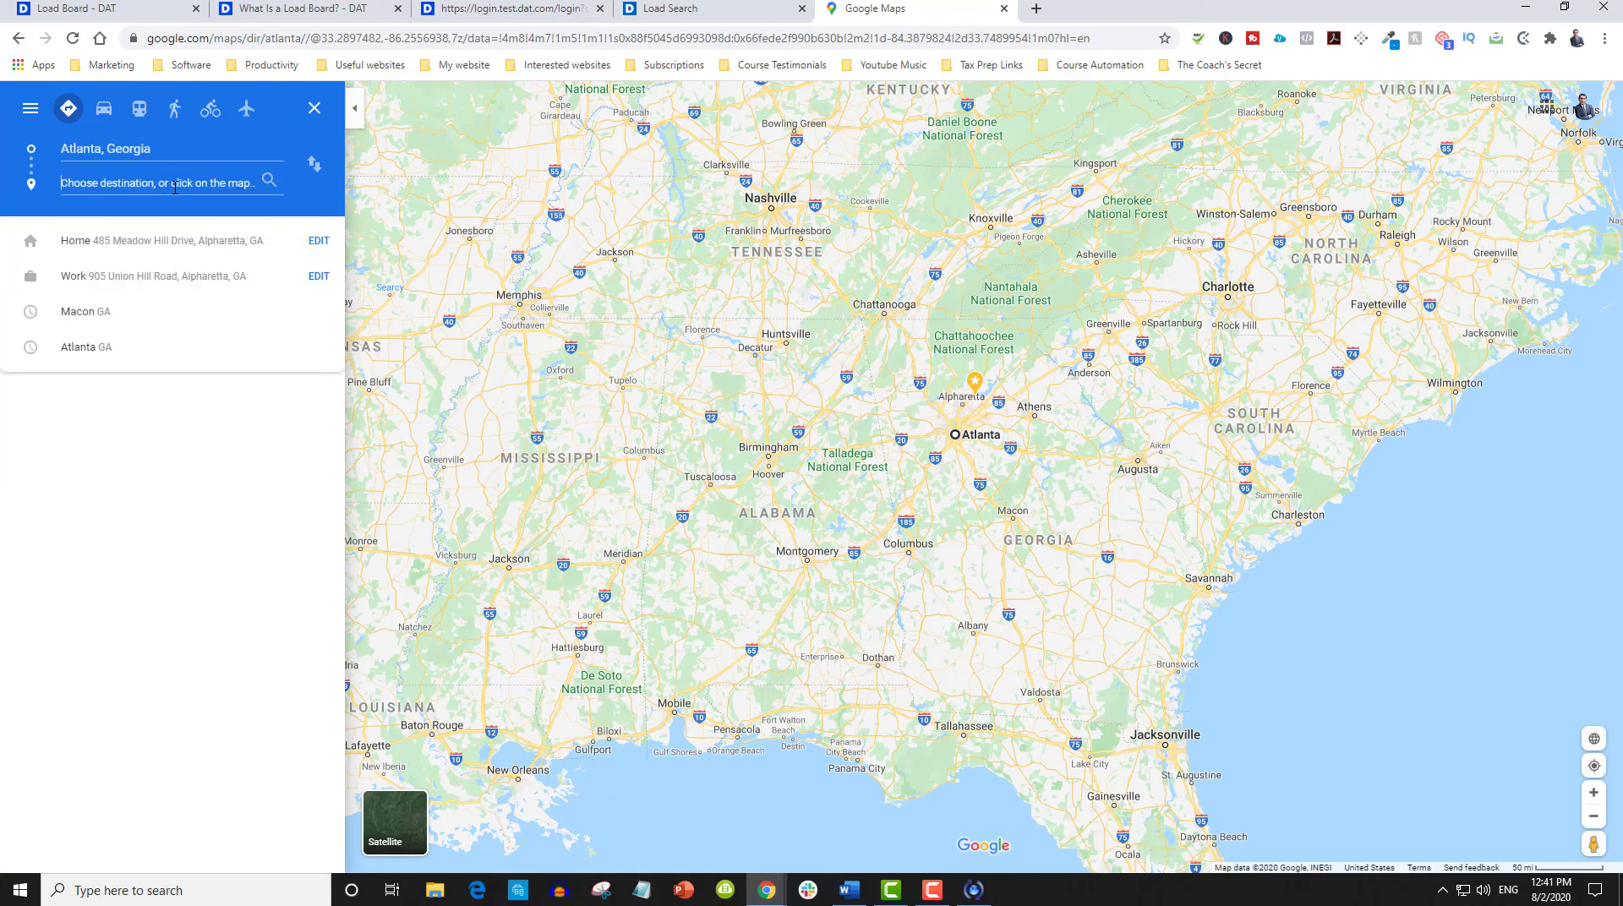
type("cha")
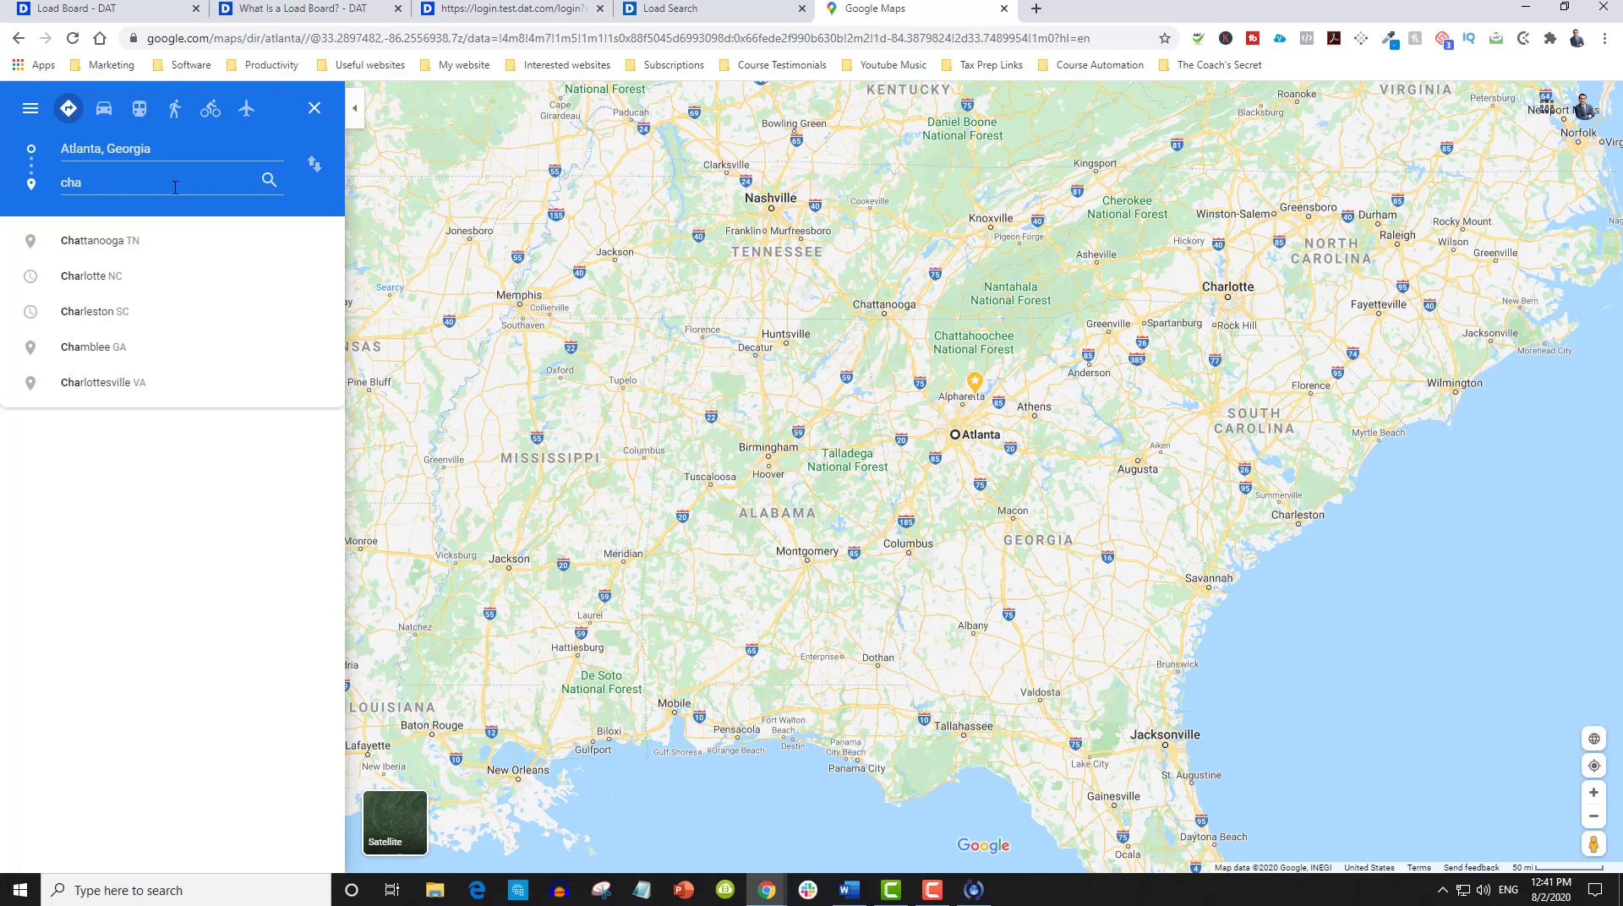
left_click(115, 283)
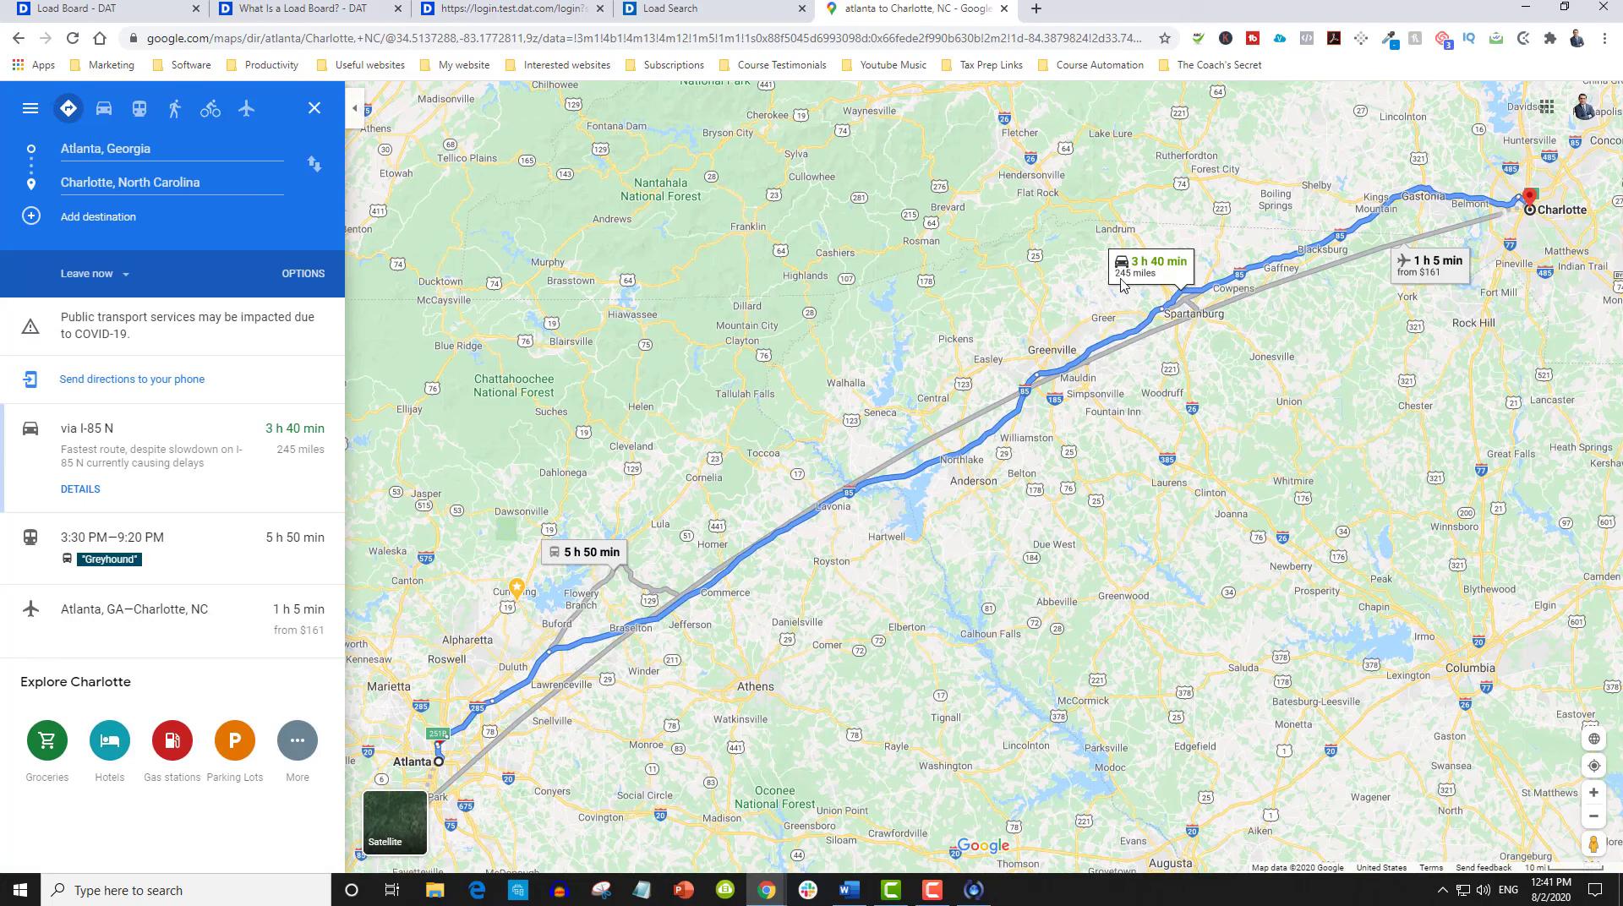
- Compare the Atlanta to Charlotte route with the origin deadhead setting in the DAT load search
left_click(1595, 820)
left_click(727, 7)
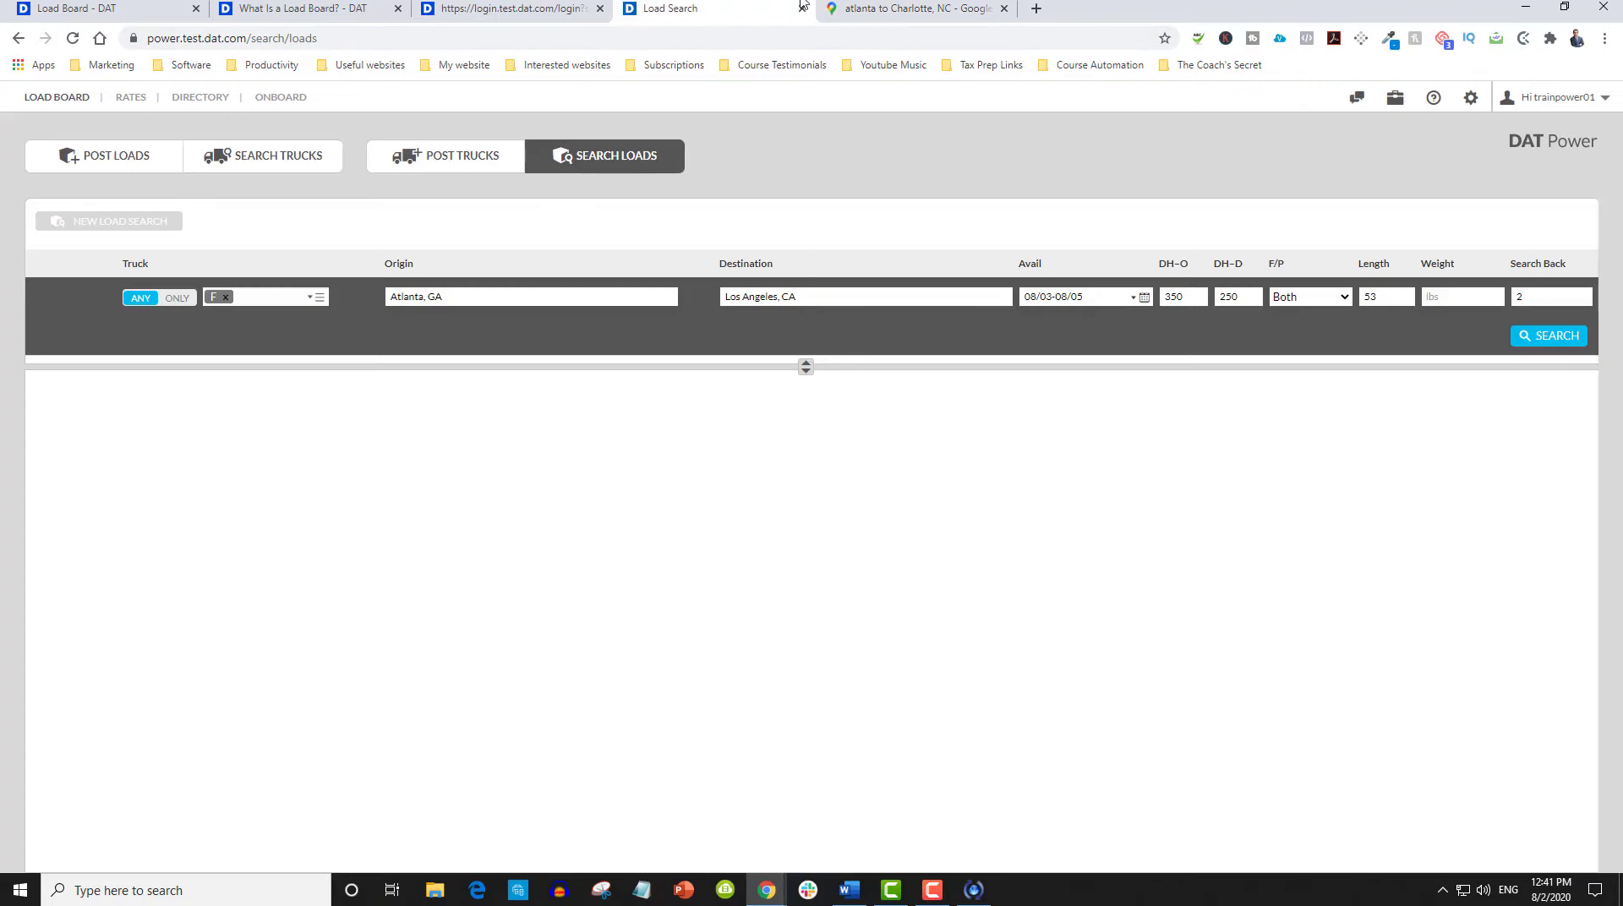
left_click(879, 9)
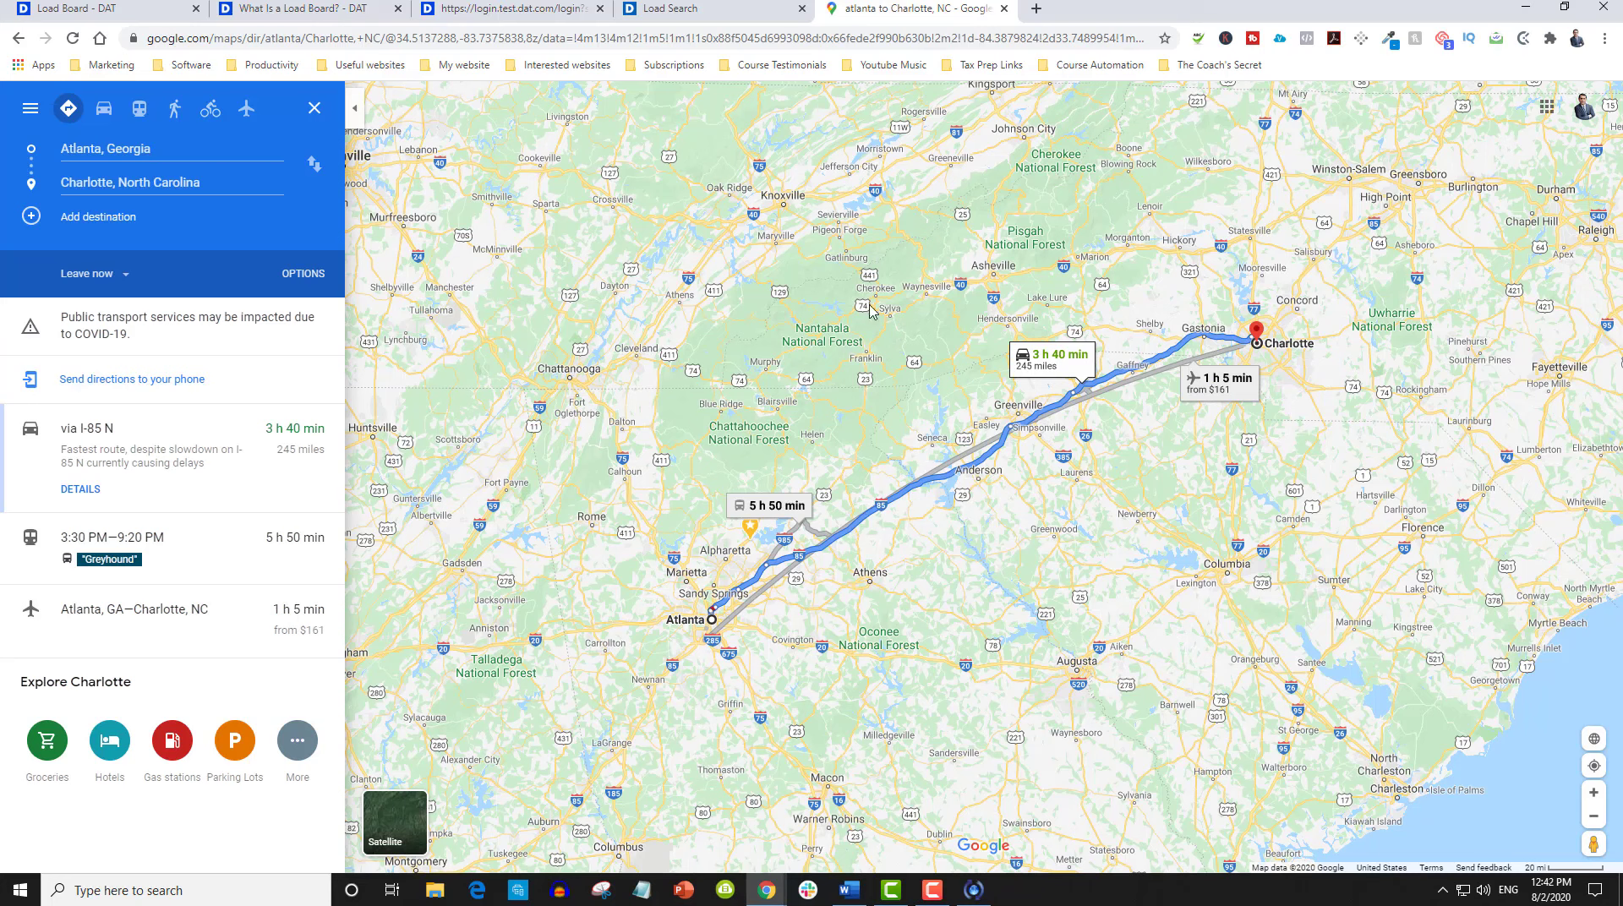
left_click(622, 9)
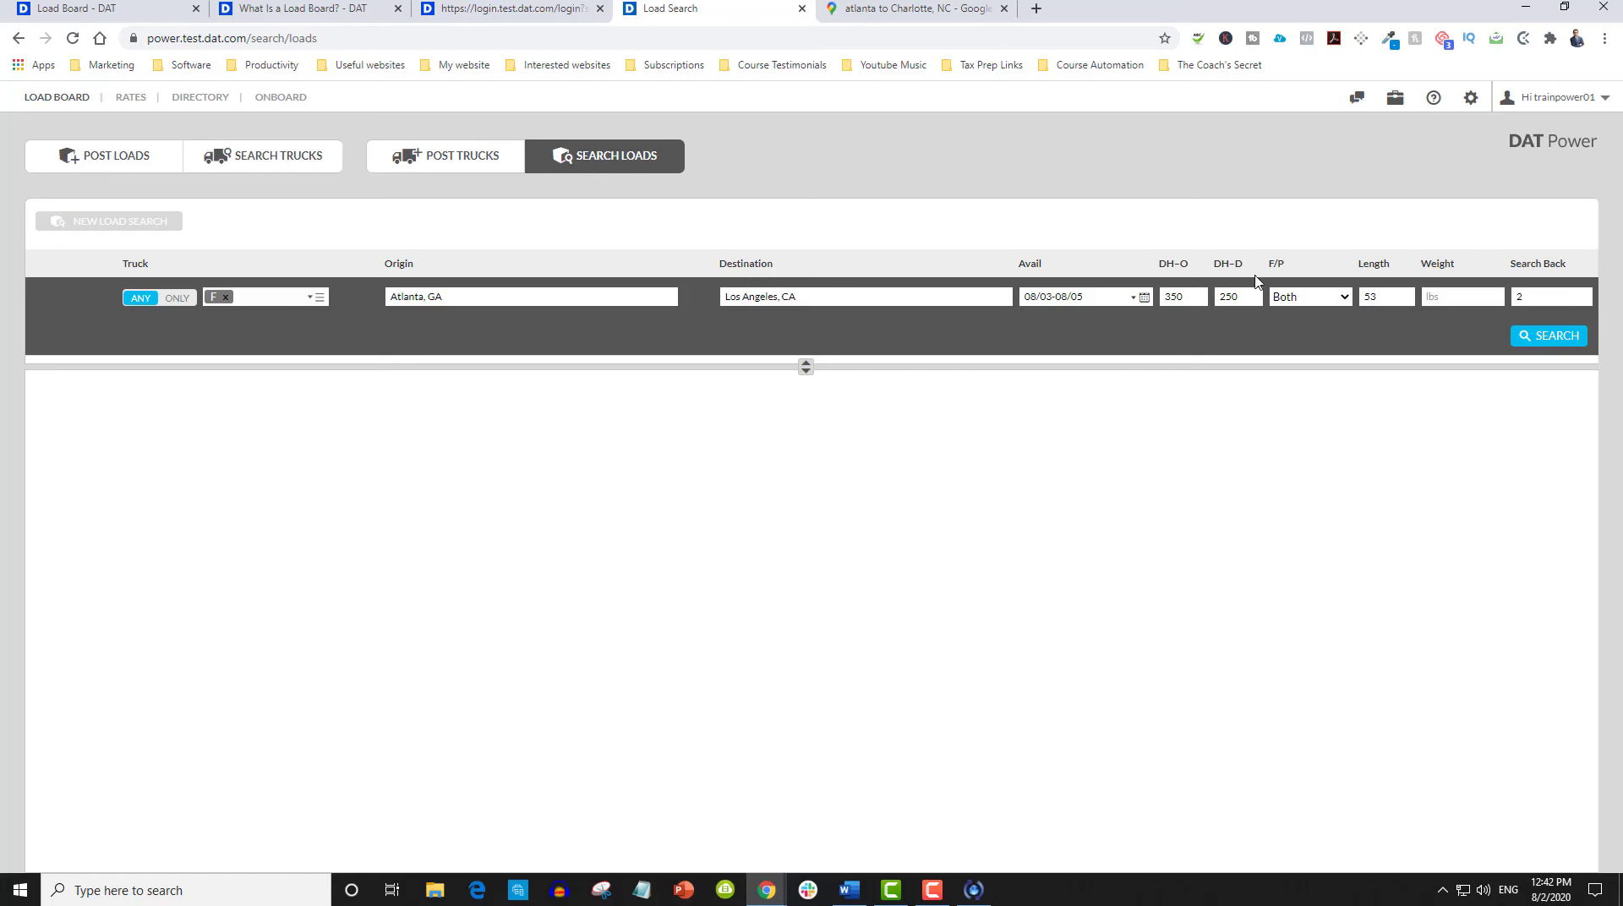
- Return to Google Maps and add Los Angeles, CA as a further destination after Charlotte
left_click(892, 10)
left_click(122, 218)
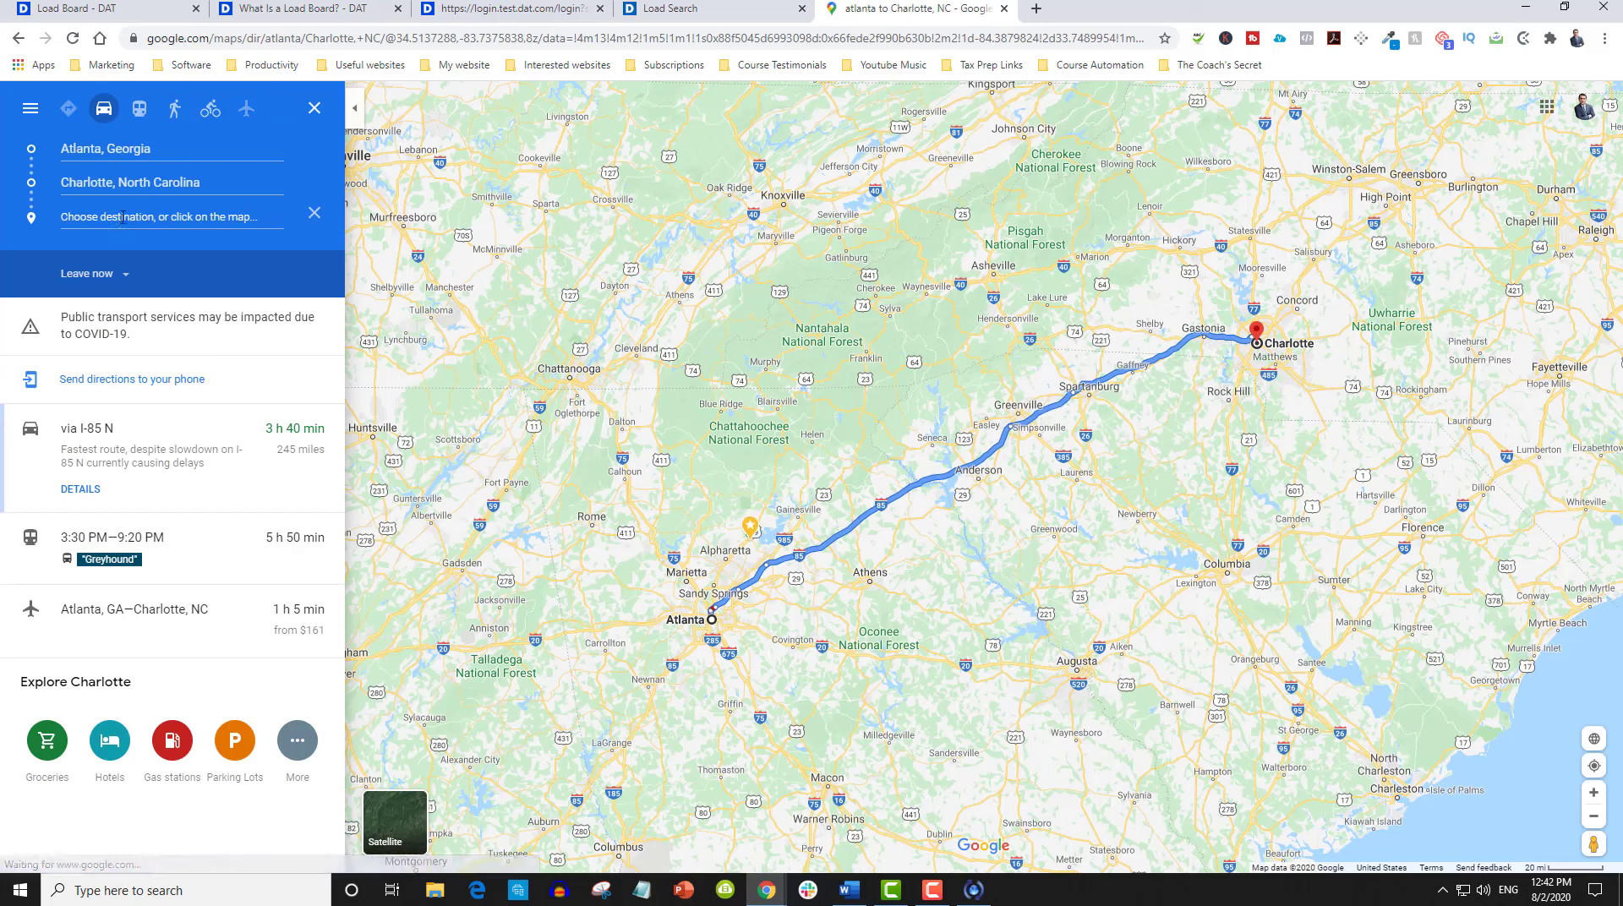
type("los")
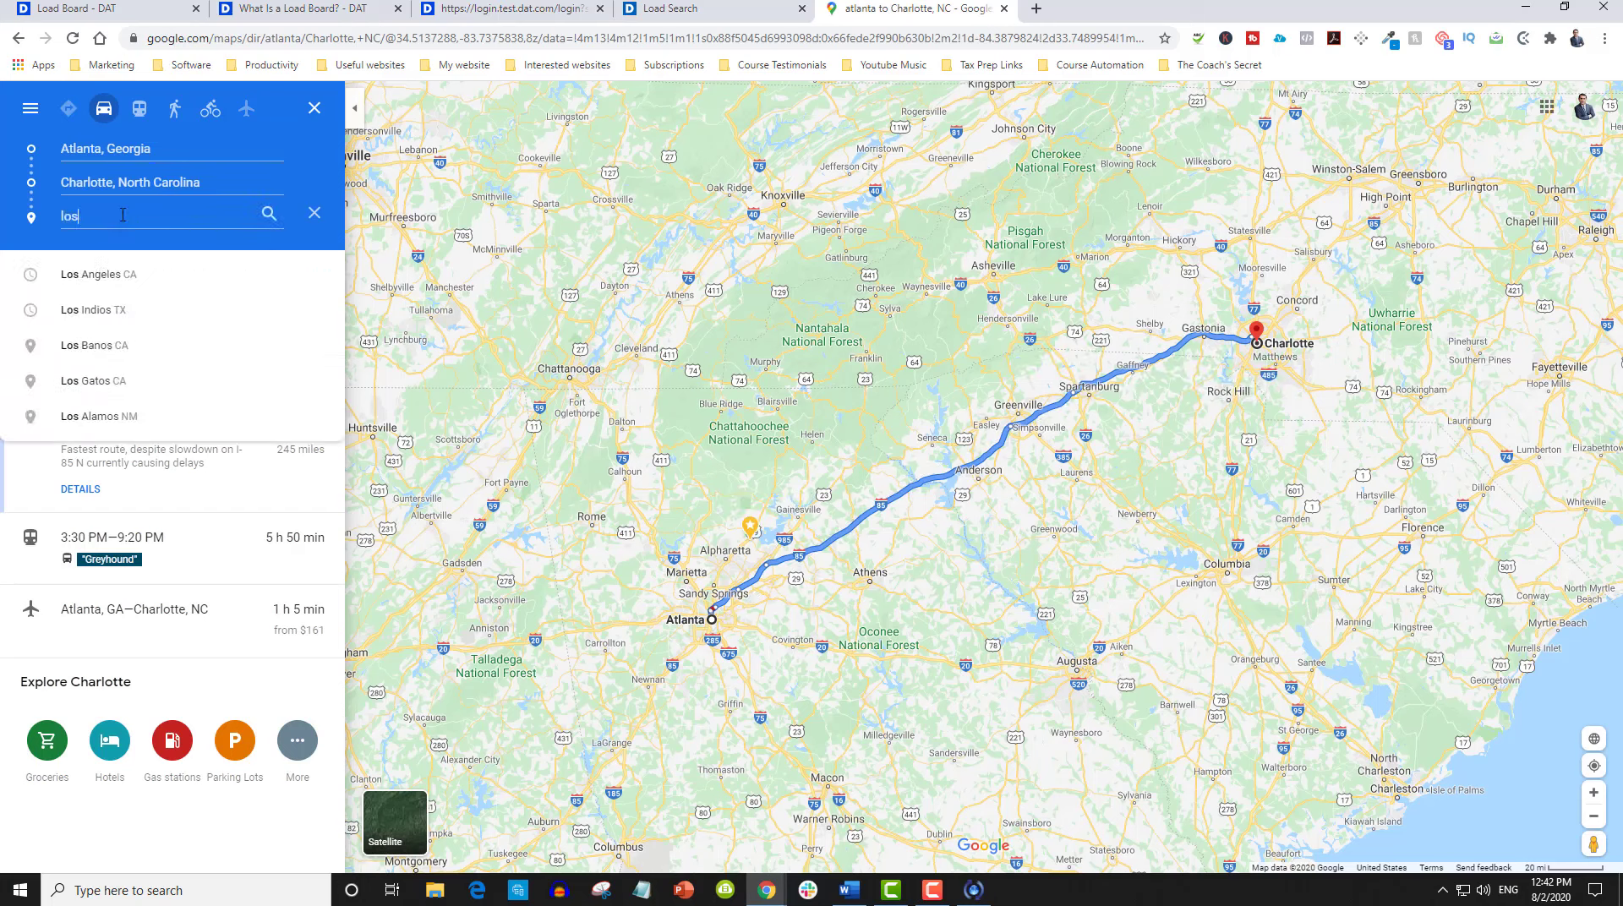
left_click(134, 272)
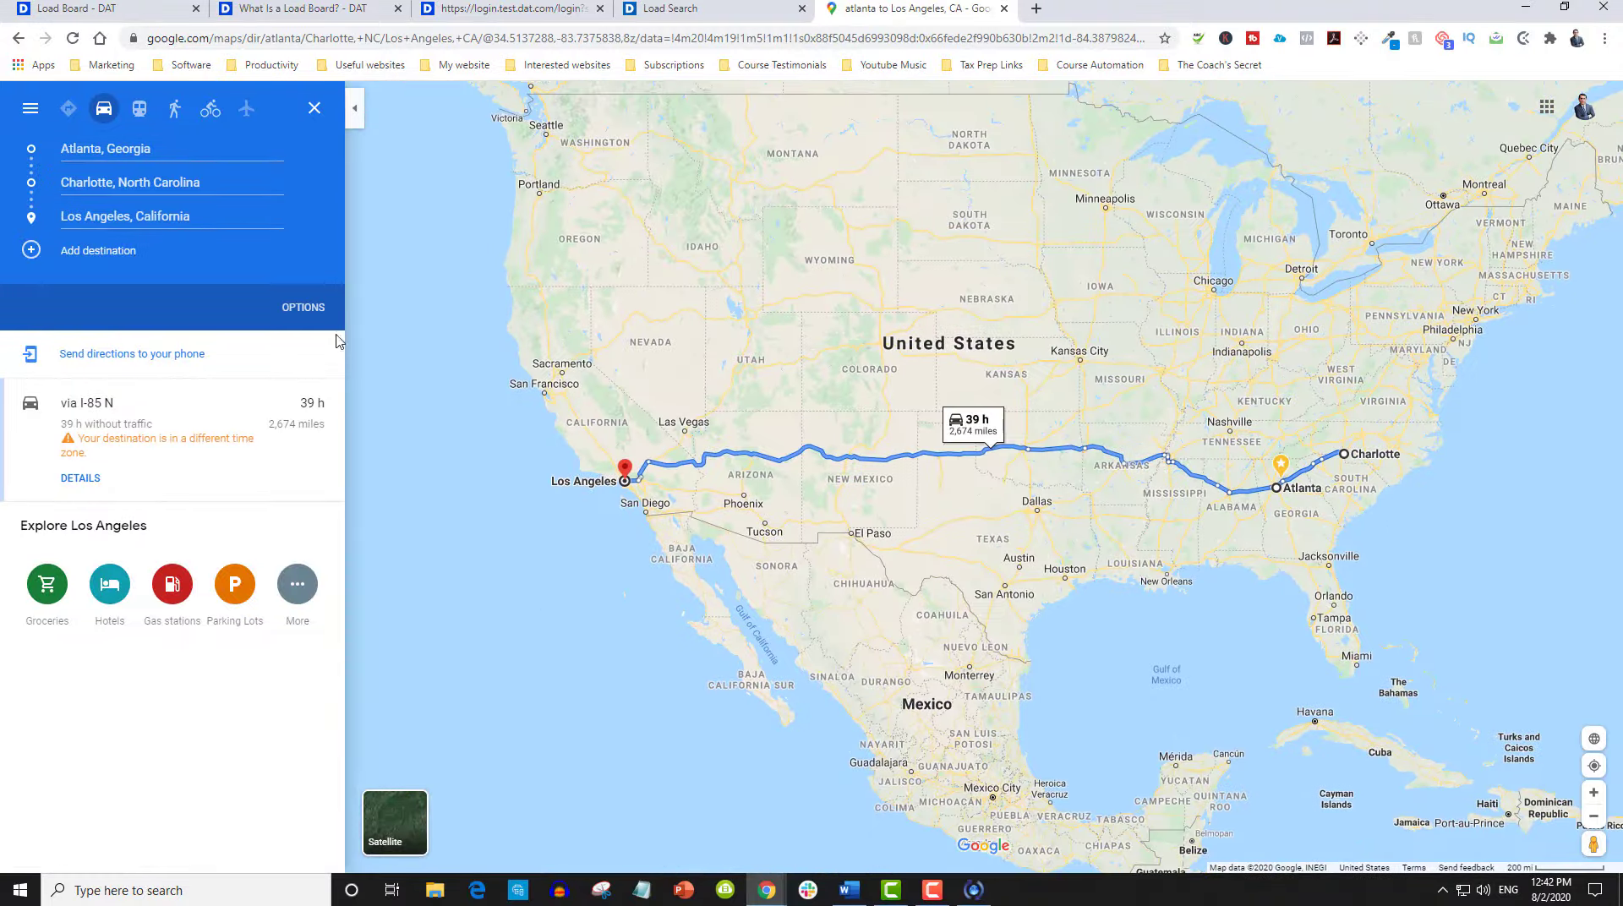
- Examine the route between Los Angeles, Atlanta and Charlotte, including the areas around its origin and destination
scroll(689, 525, "up", 2)
left_click_drag(582, 465, 624, 464)
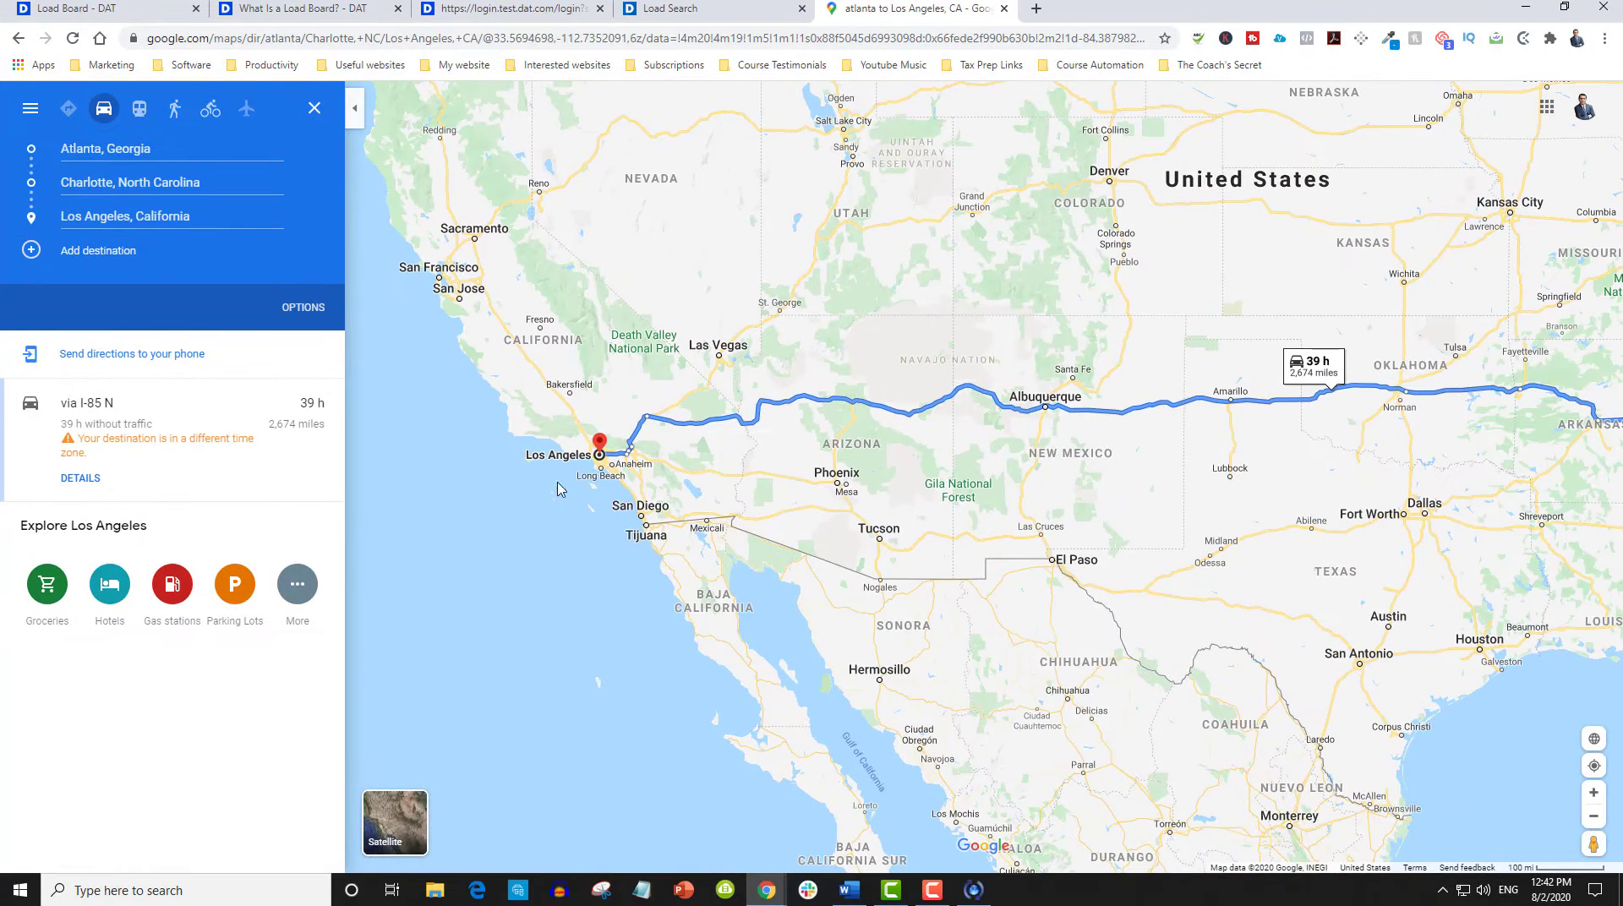
left_click(664, 6)
left_click(852, 6)
left_click_drag(676, 602, 397, 609)
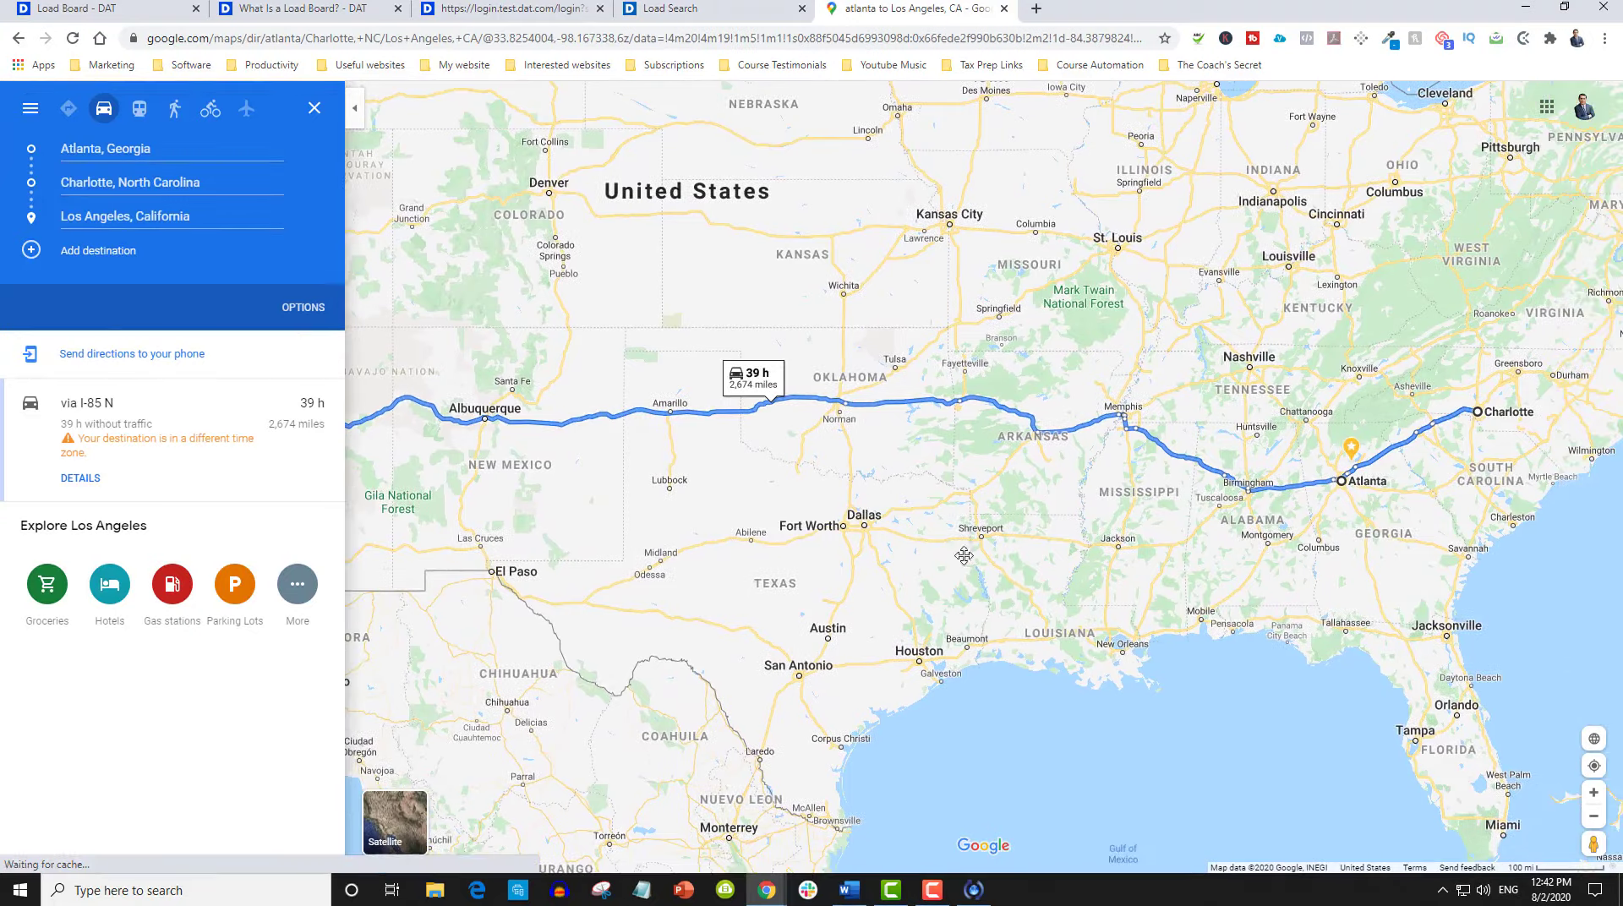
left_click_drag(1364, 488, 997, 493)
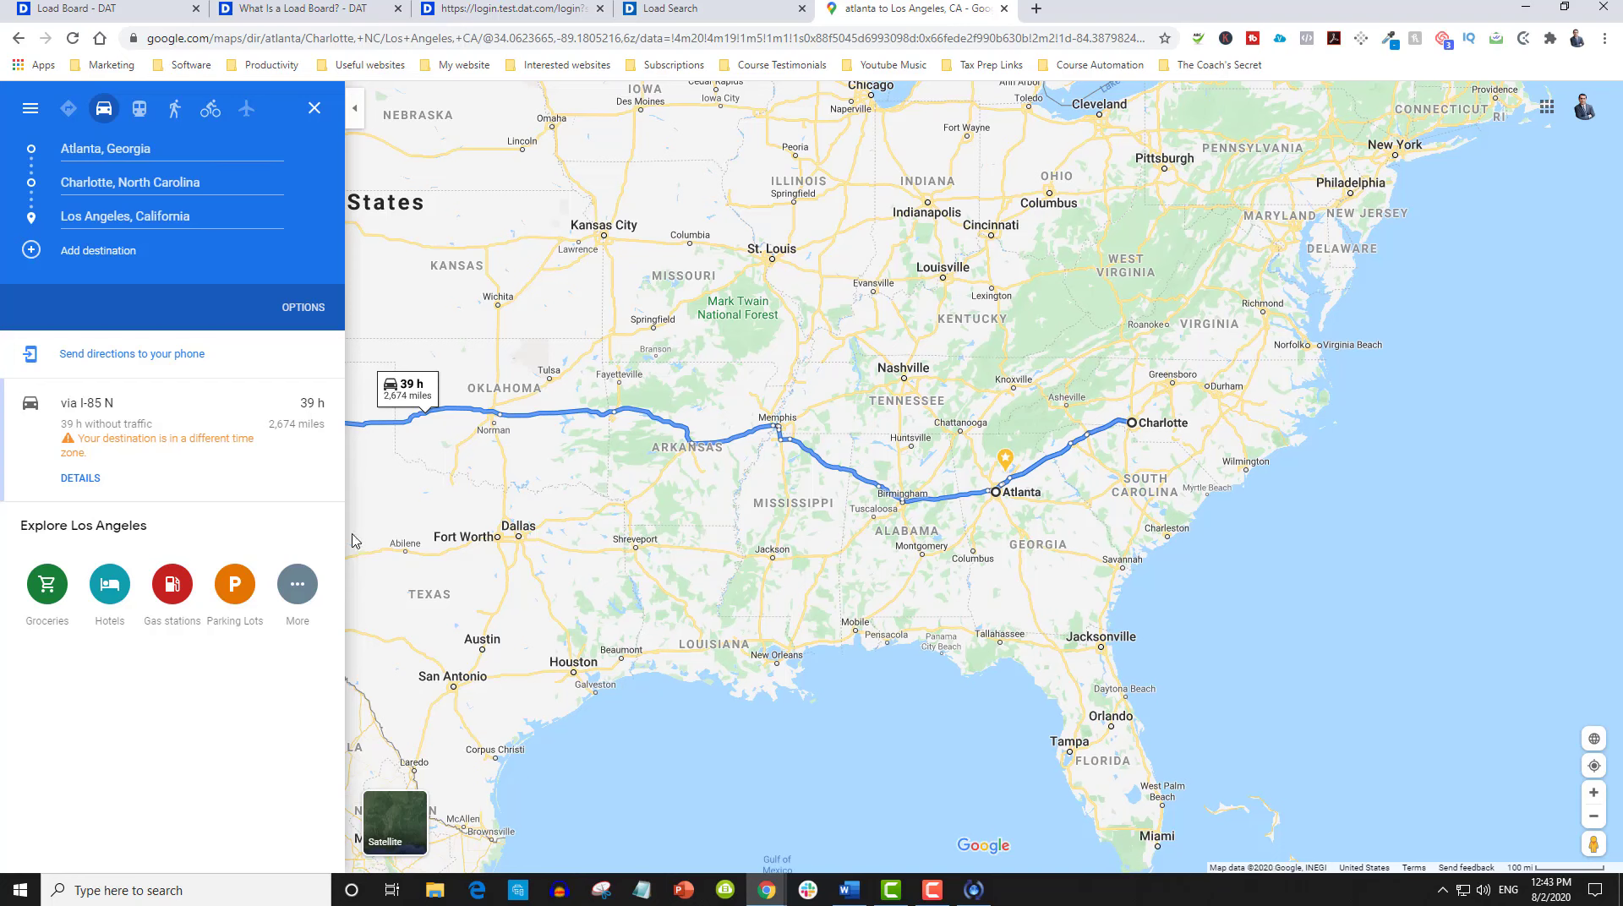
left_click_drag(439, 521, 1248, 465)
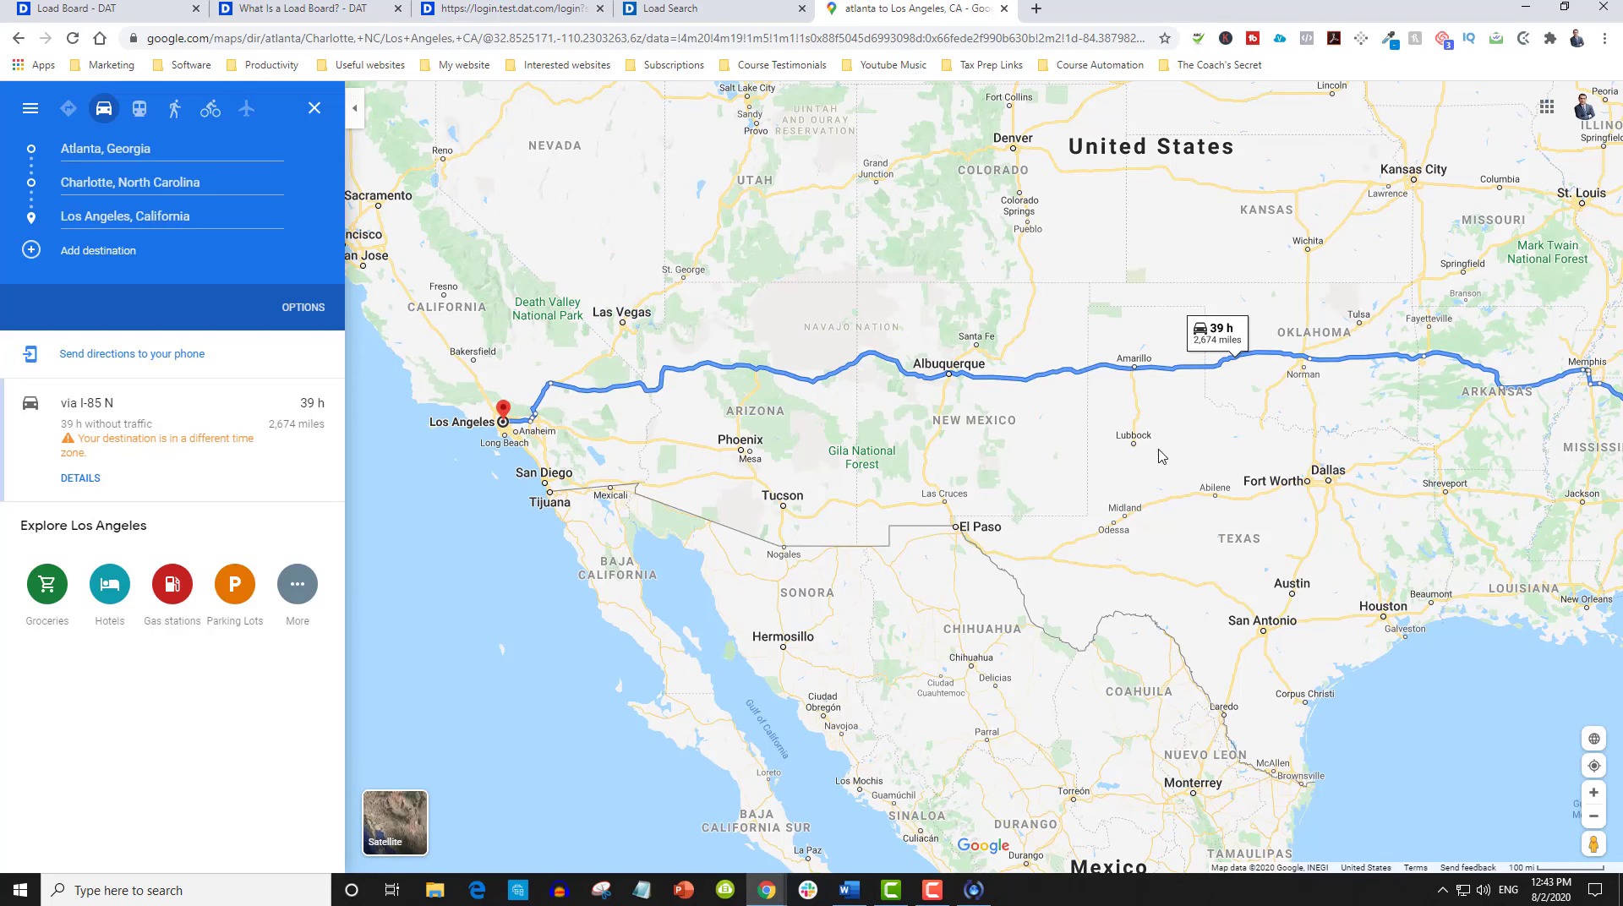
left_click_drag(1403, 487, 910, 521)
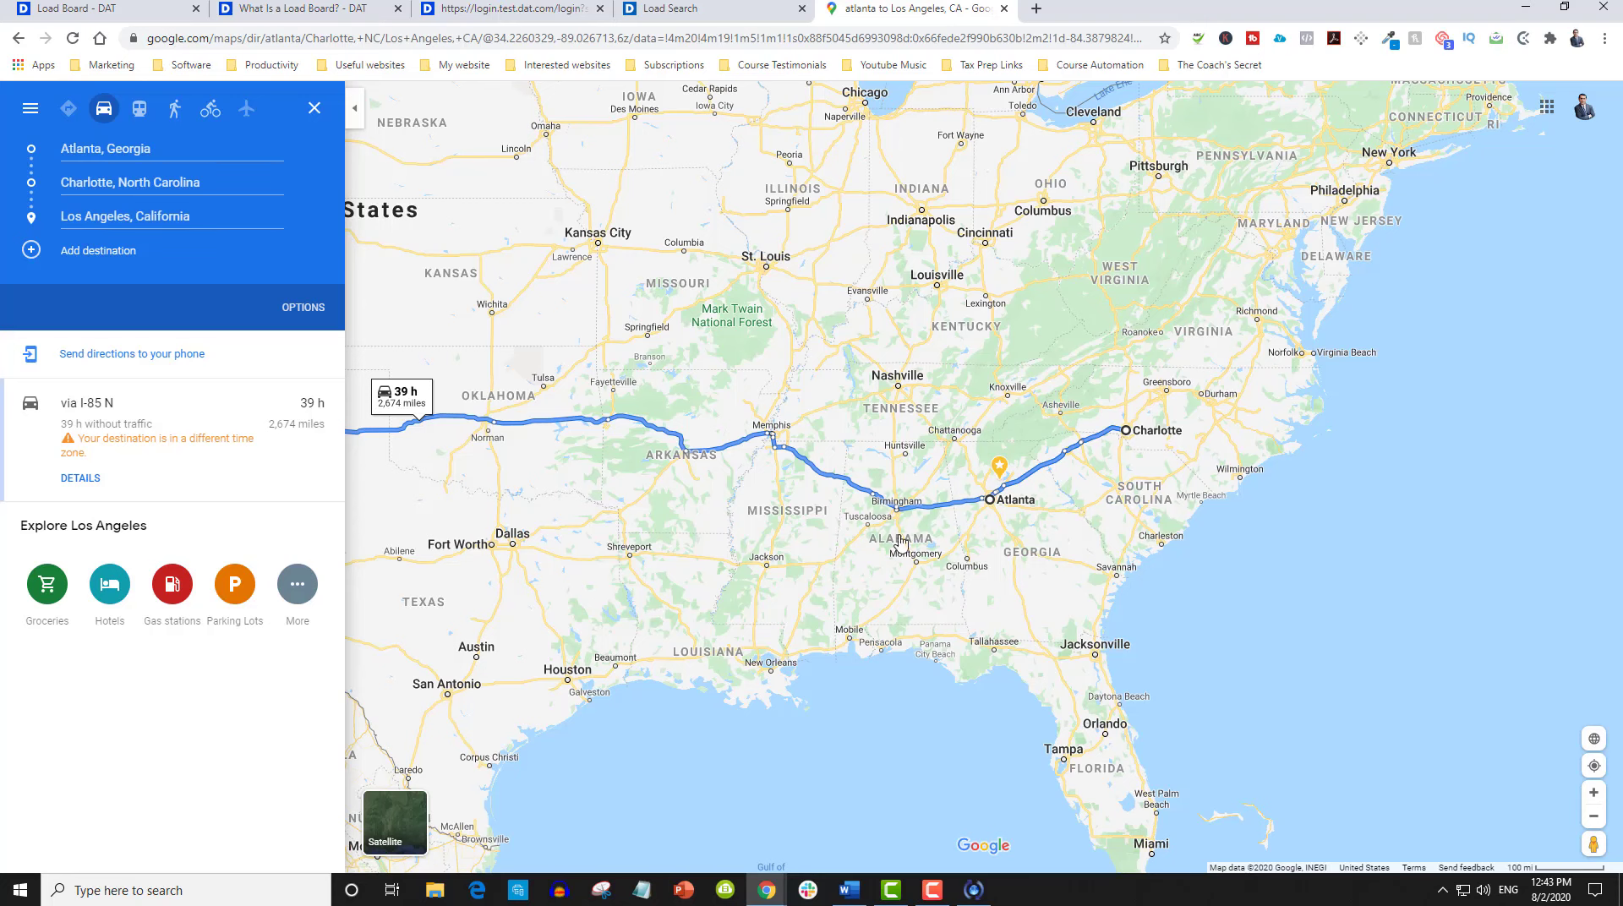
left_click_drag(909, 540, 1437, 499)
left_click_drag(953, 450, 1182, 476)
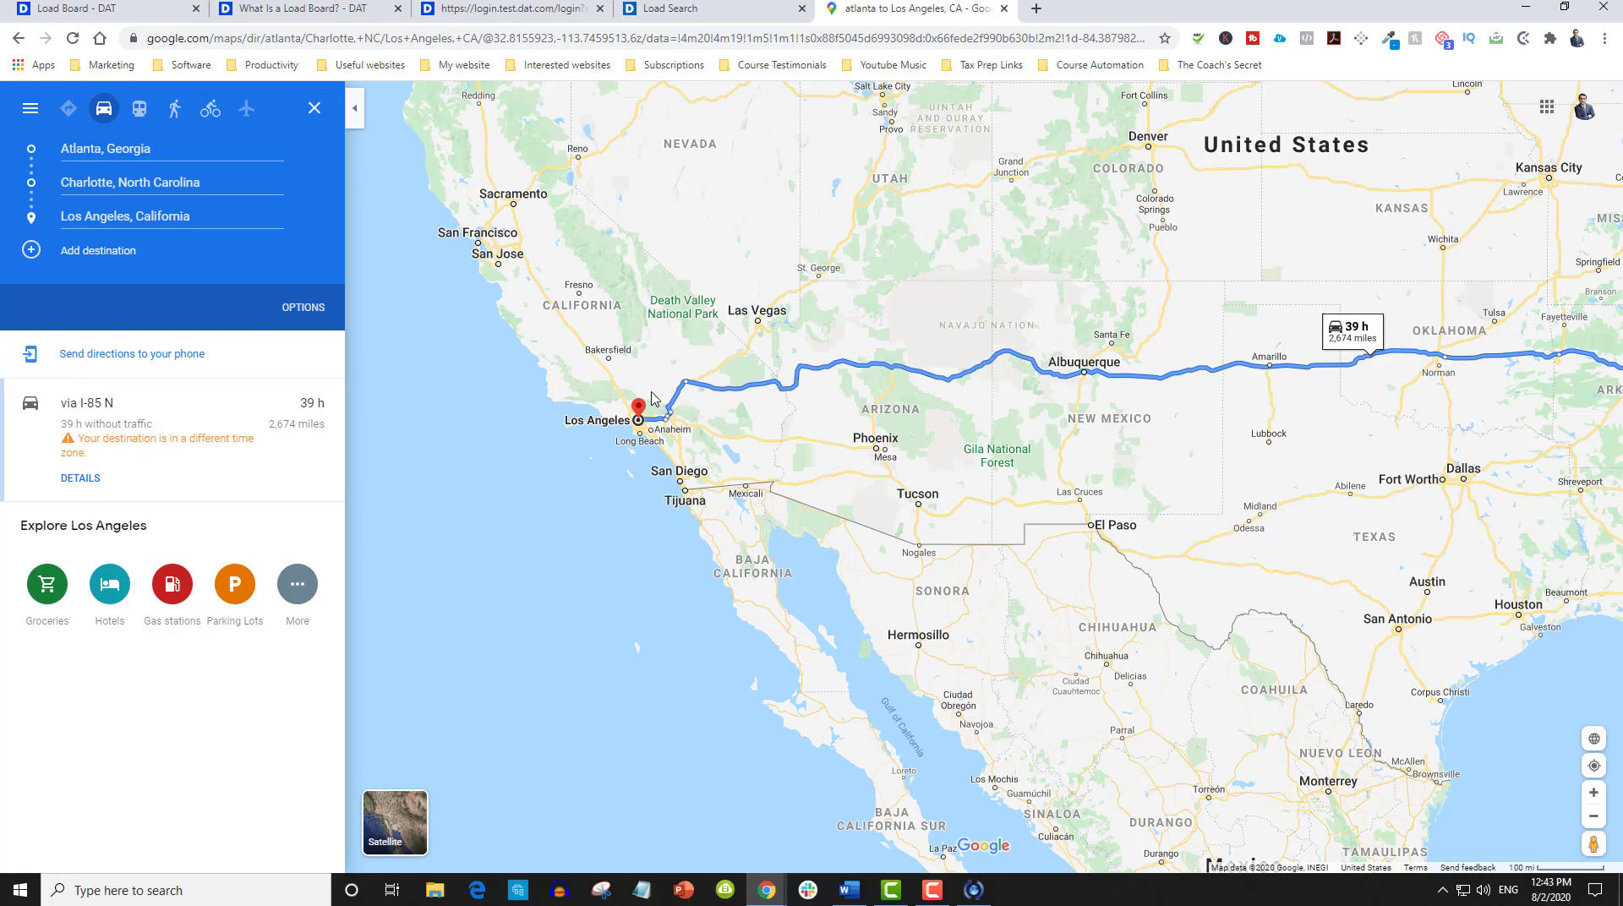
- In the DAT load search, keep full/partial at Both, set the weight to 45,000 lbs and run the search
left_click(708, 14)
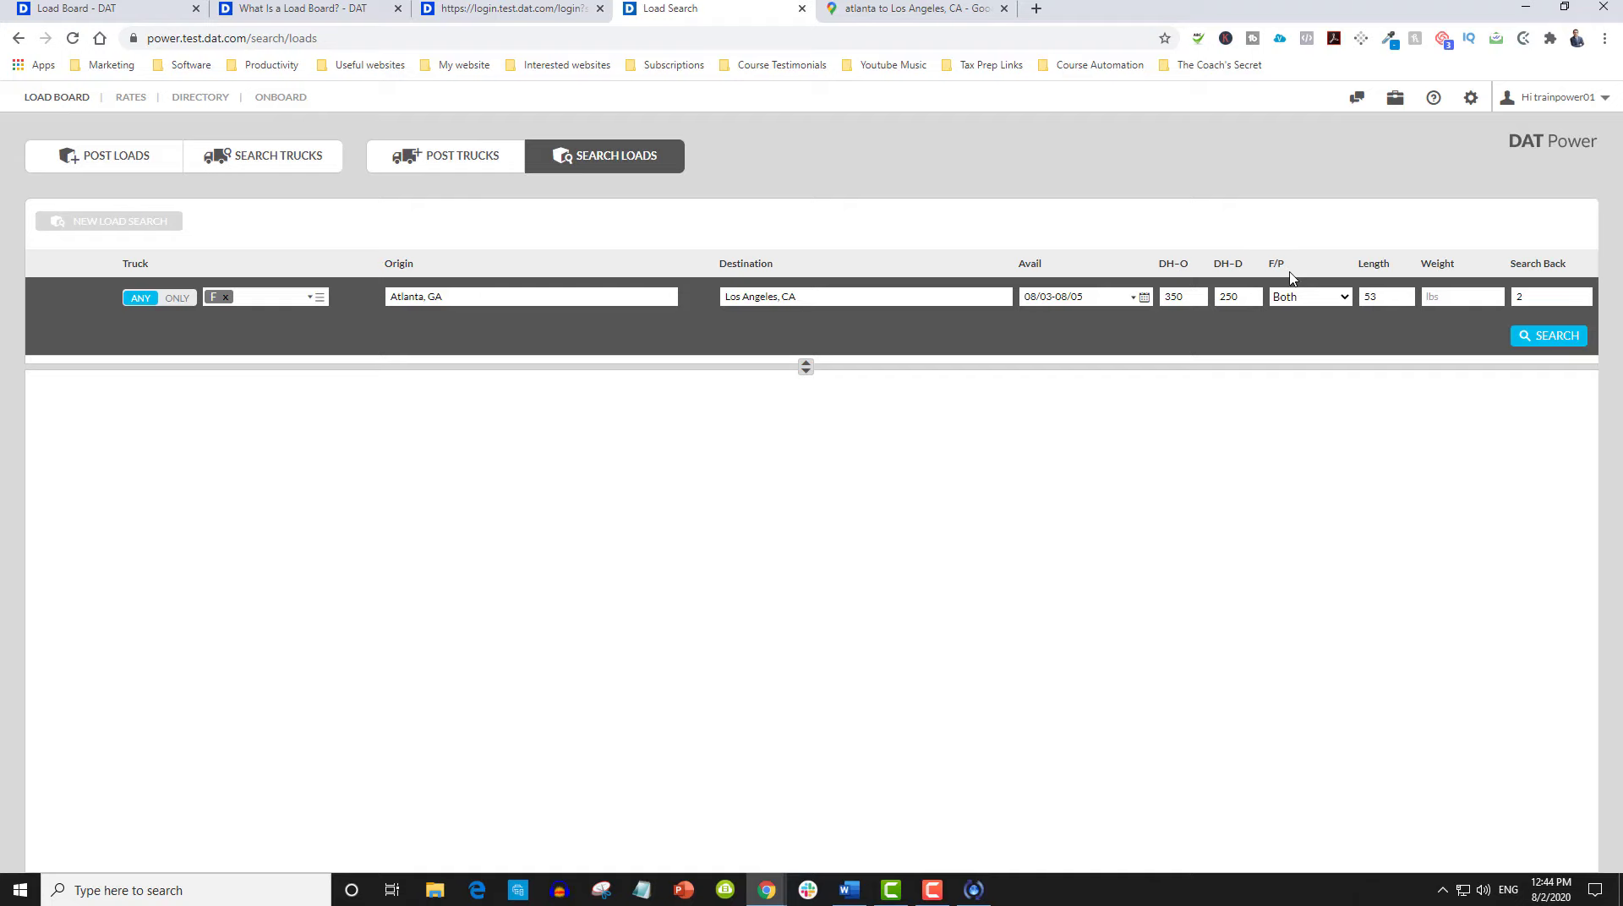
left_click(1313, 305)
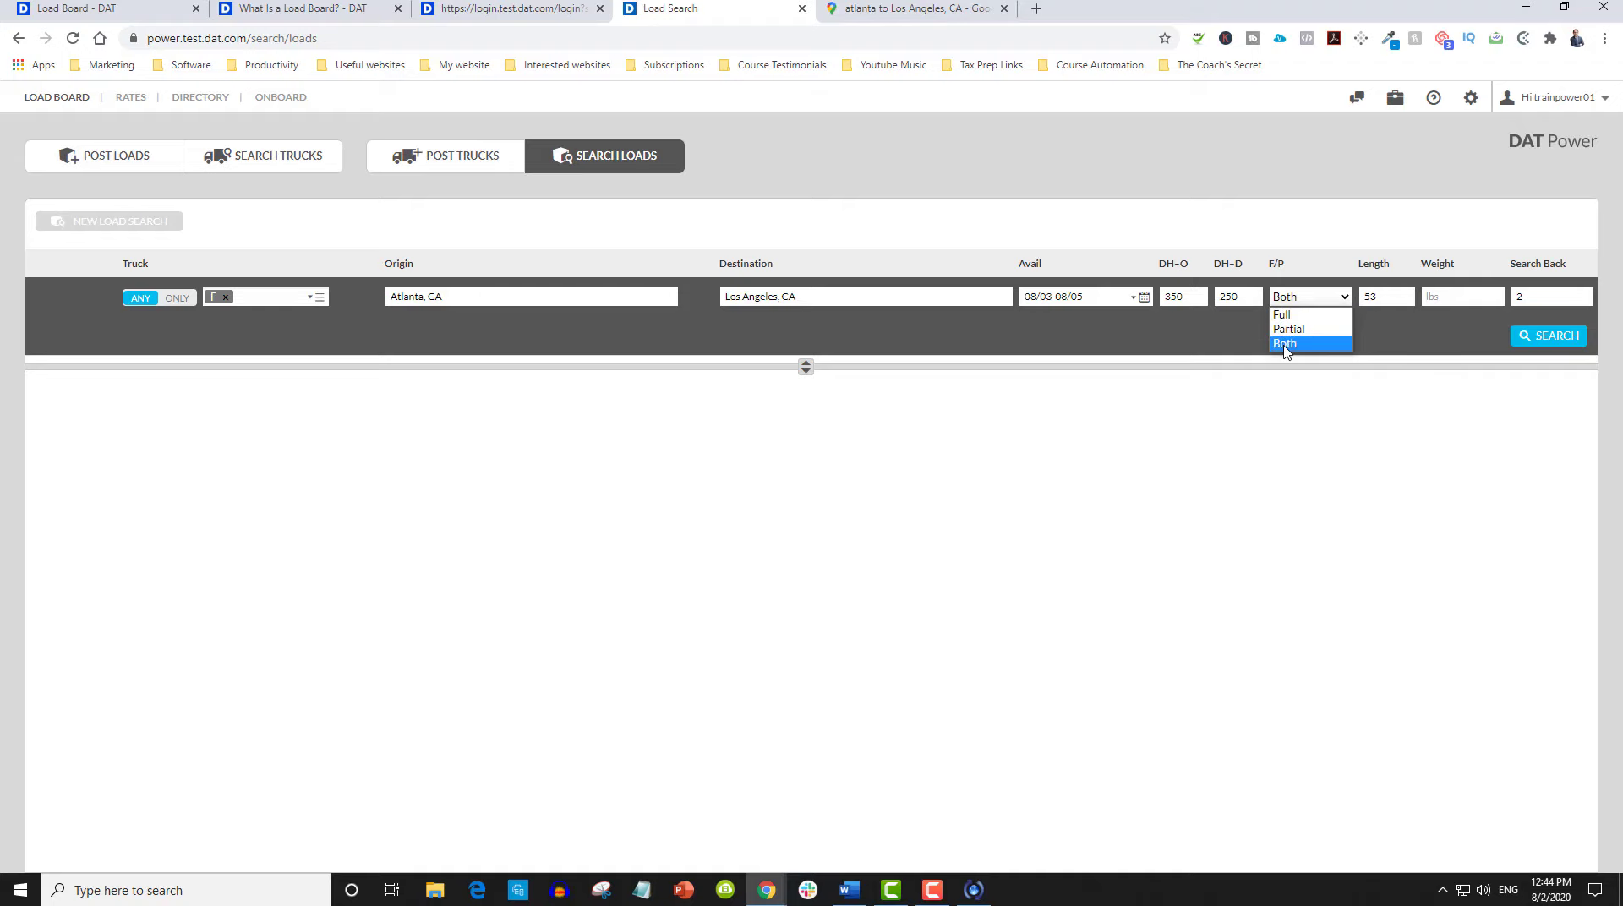
left_click(1285, 343)
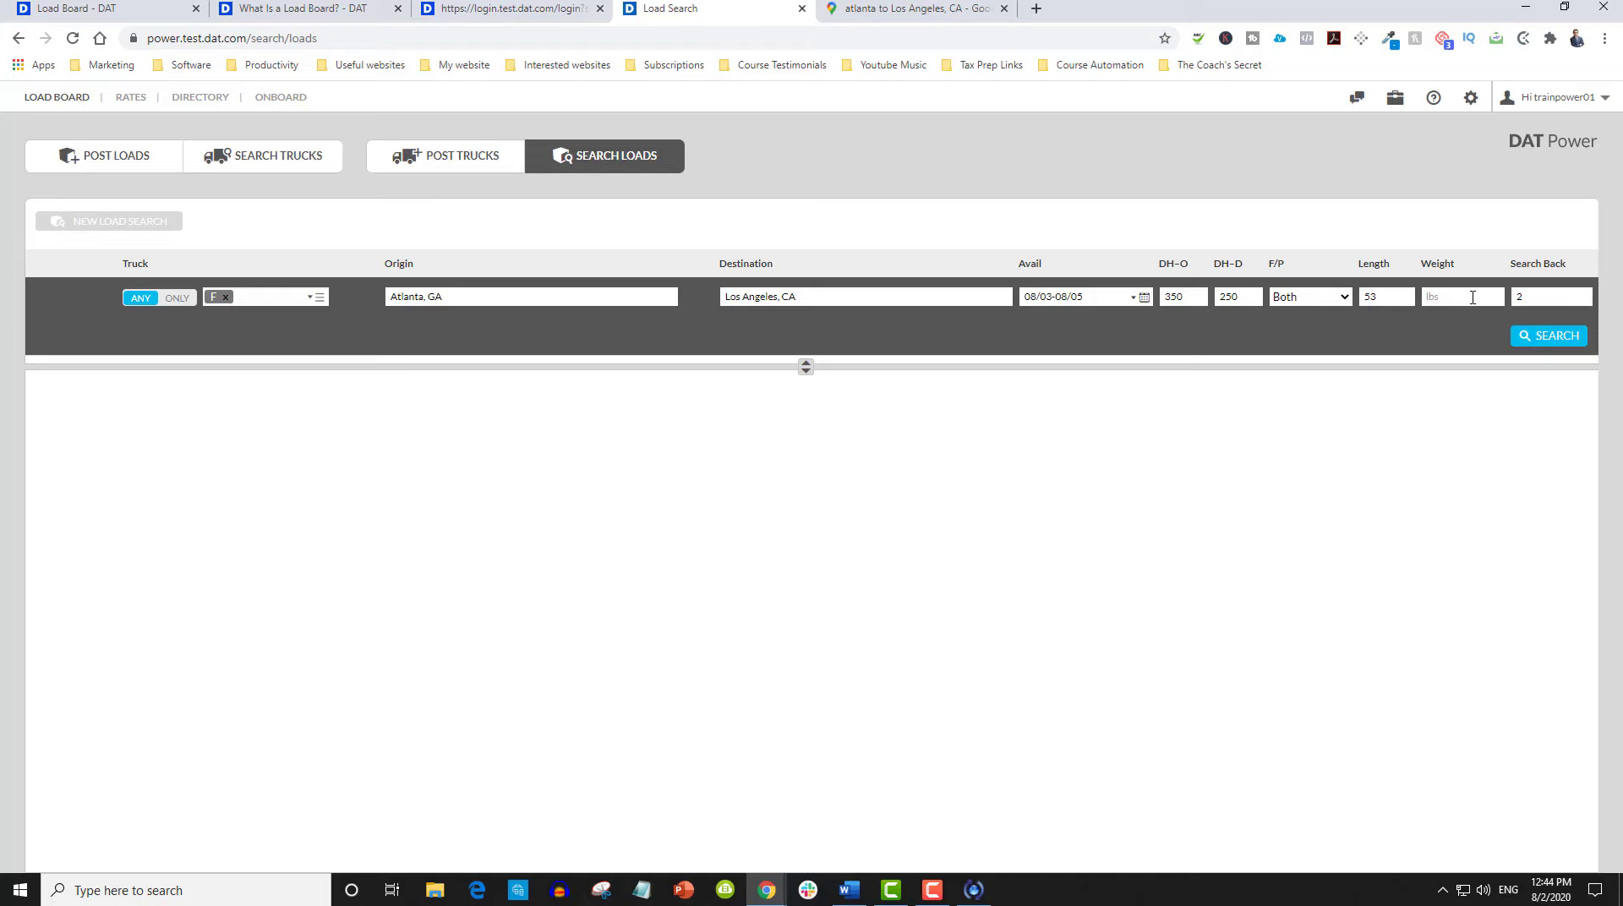
type("45")
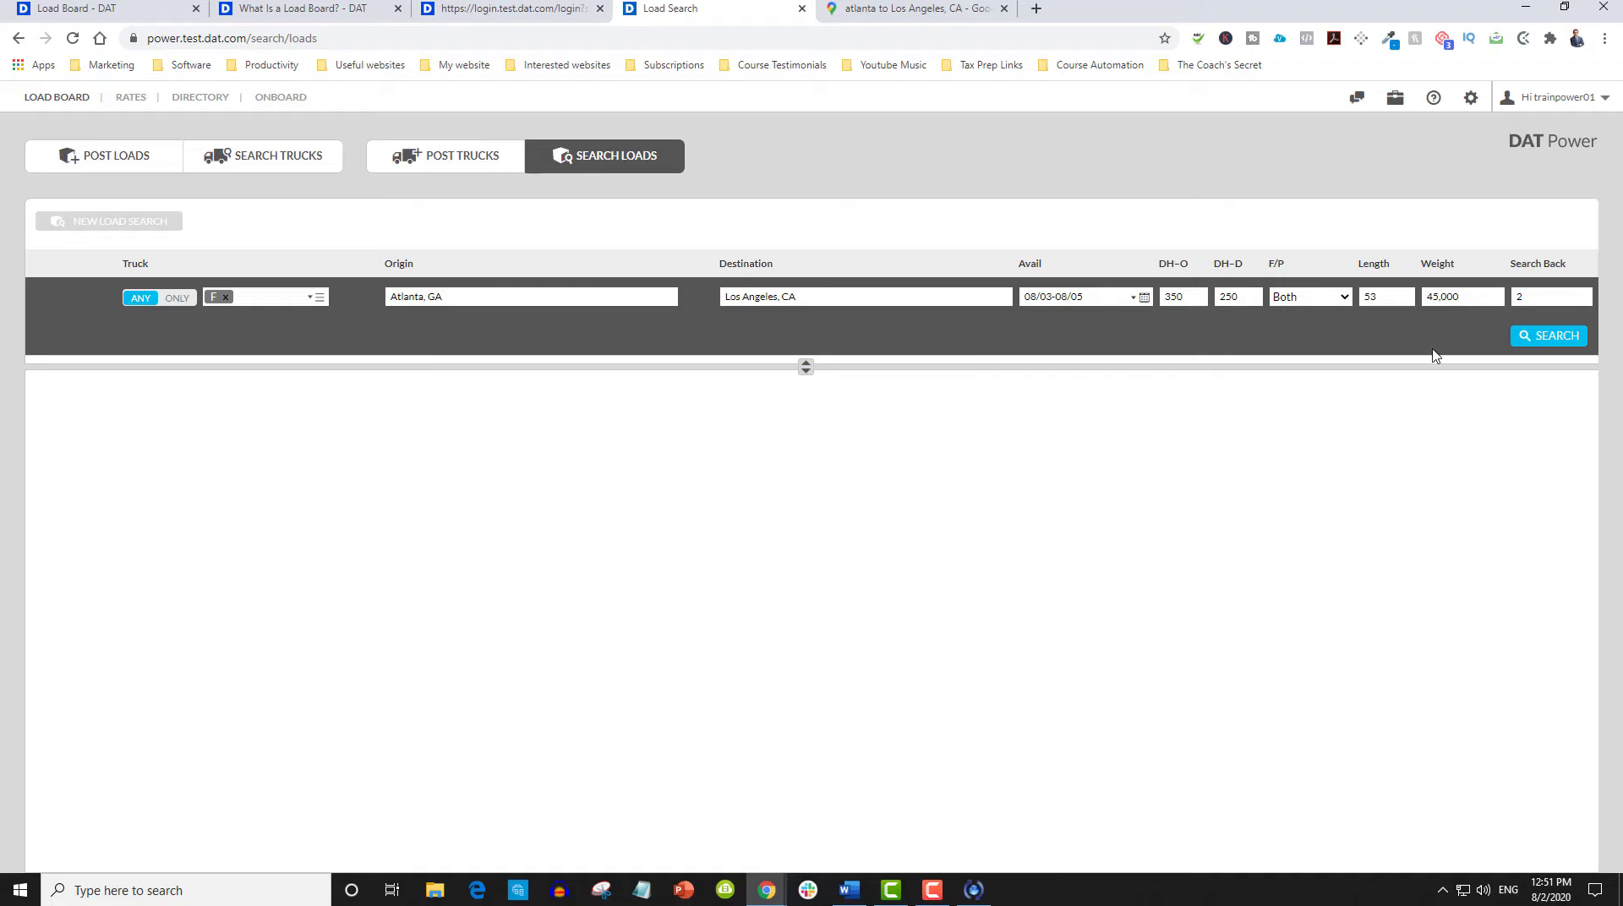
left_click(1554, 341)
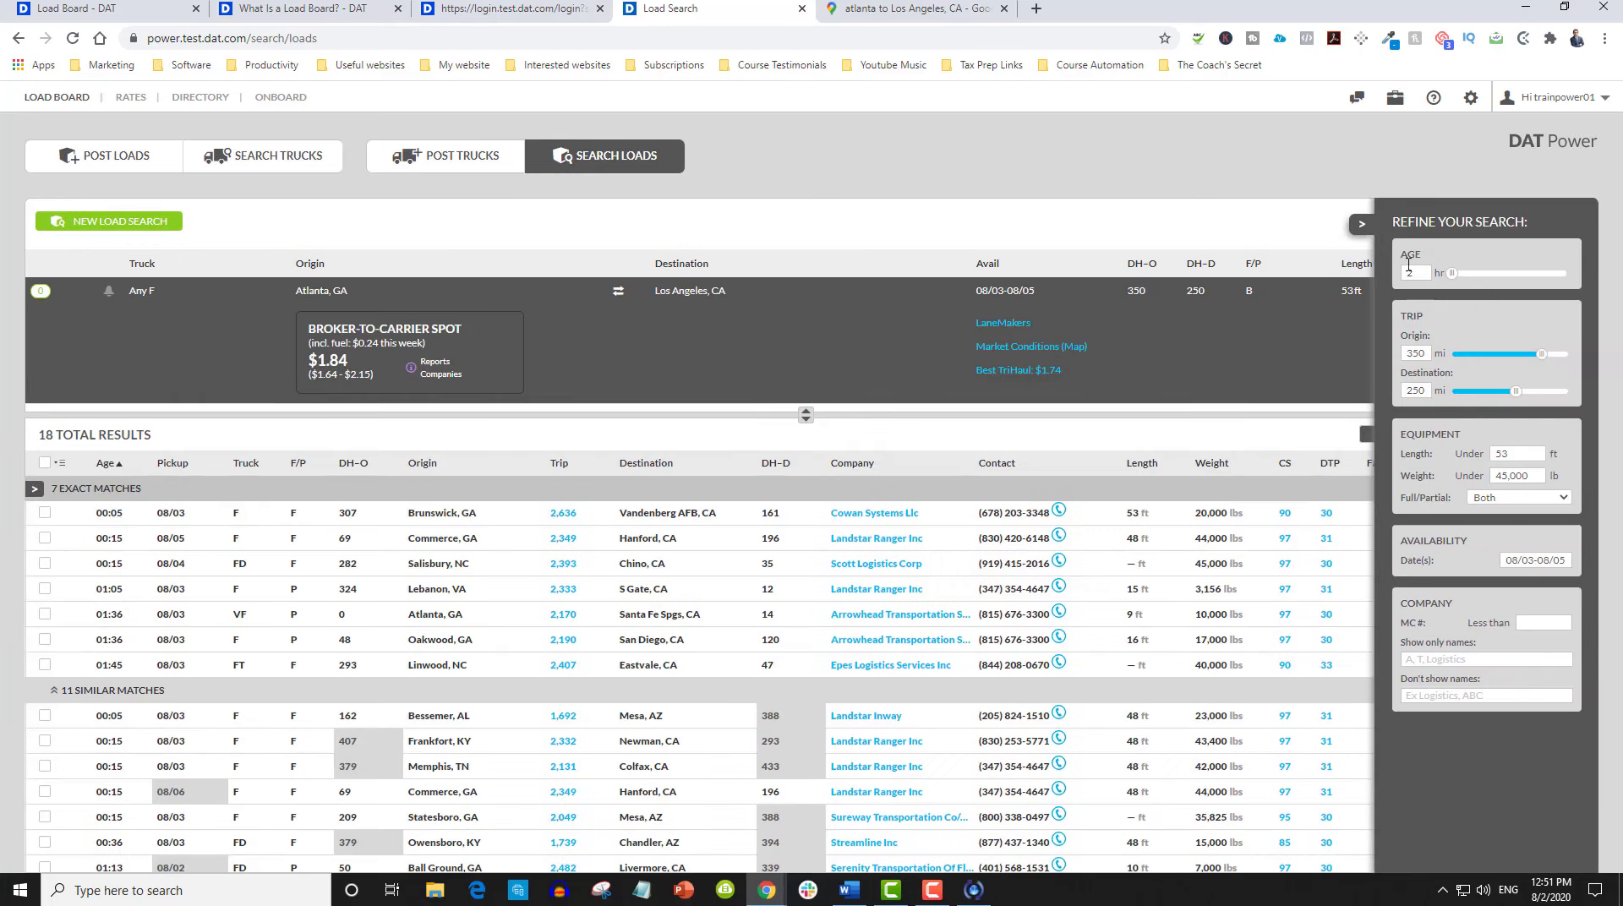
- Collapse the search refinement options and expand the broker-to-carrier spot rate details for the Atlanta to Los Angeles lane
left_click(1359, 227)
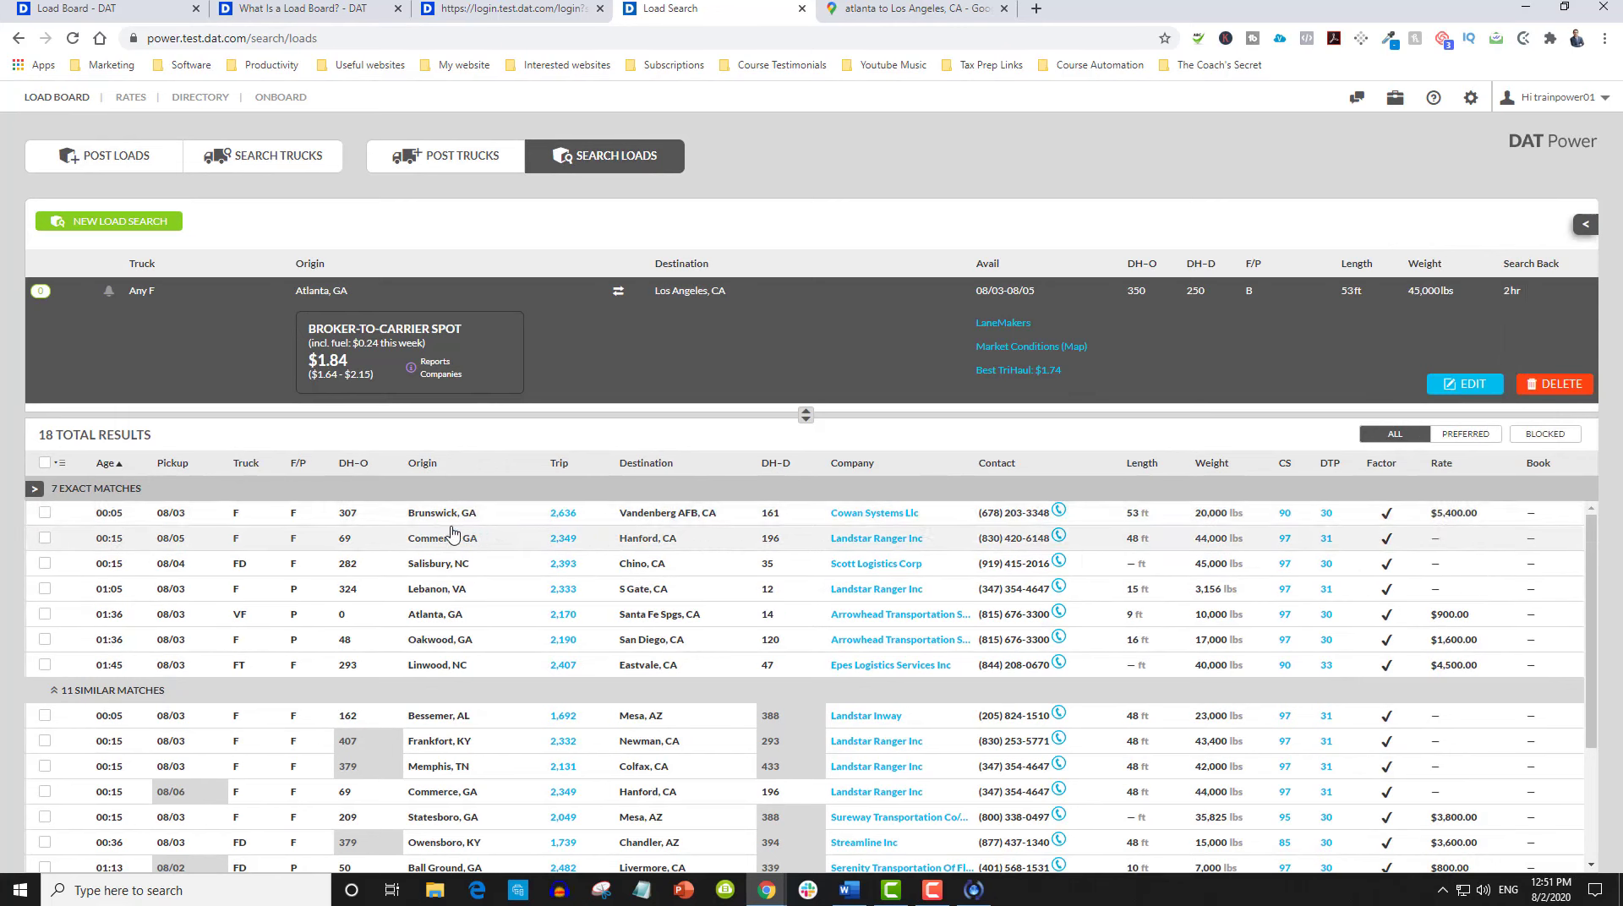
scroll(440, 541, "down", 2)
scroll(465, 558, "up", 2)
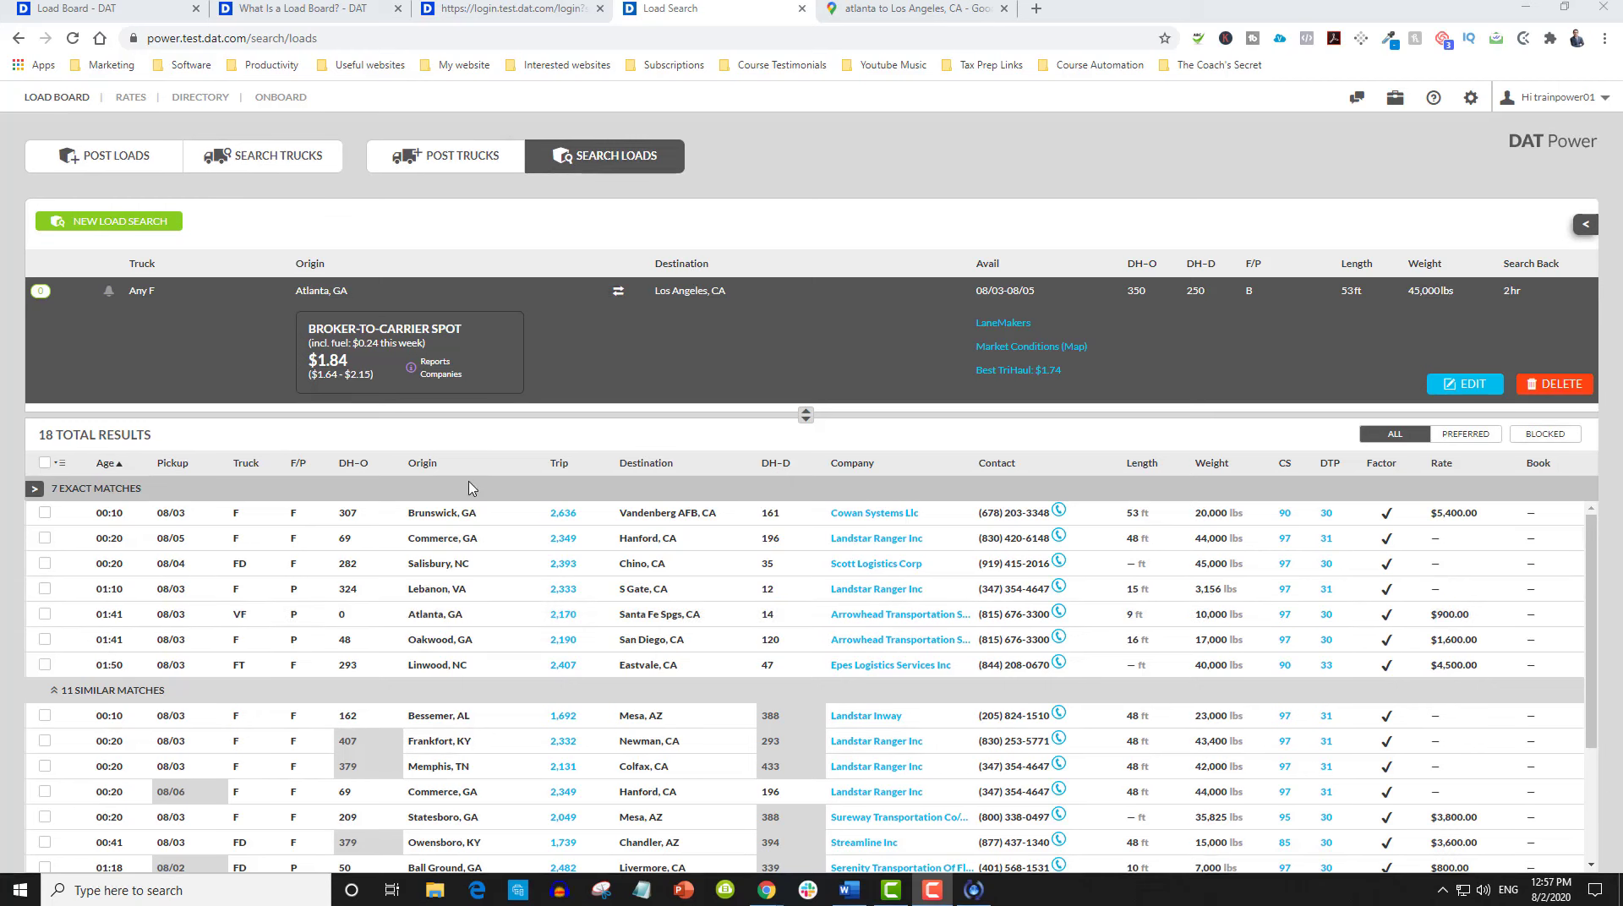
left_click(336, 350)
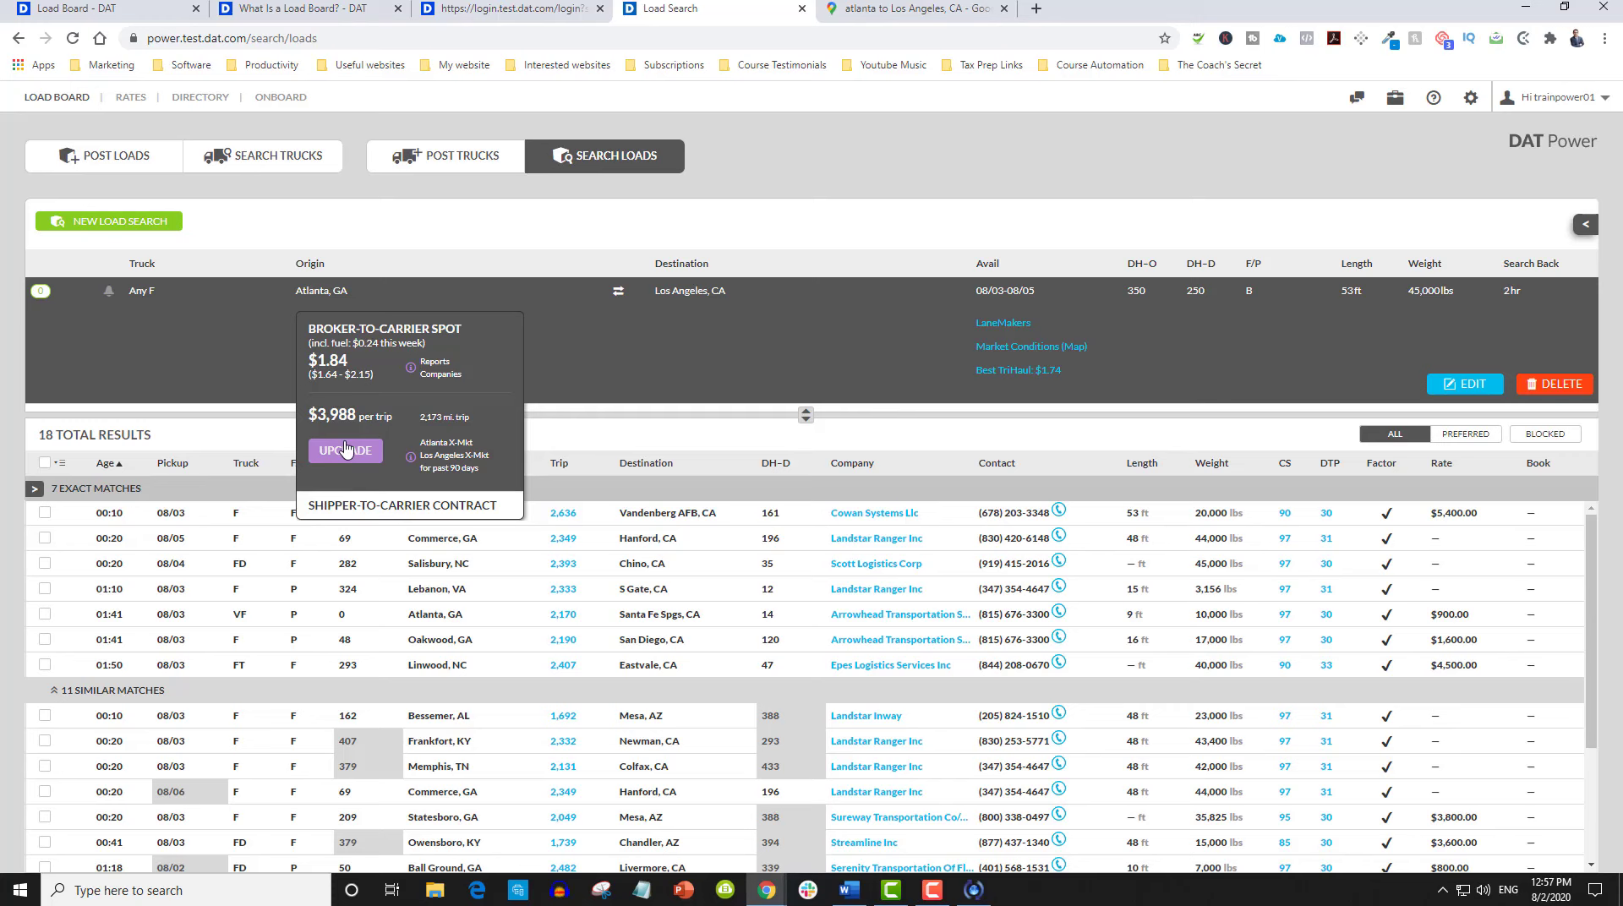
- Open the upgrade inquiry page for more precise rates from the spot rate details, and return to the load search results
left_click(440, 367)
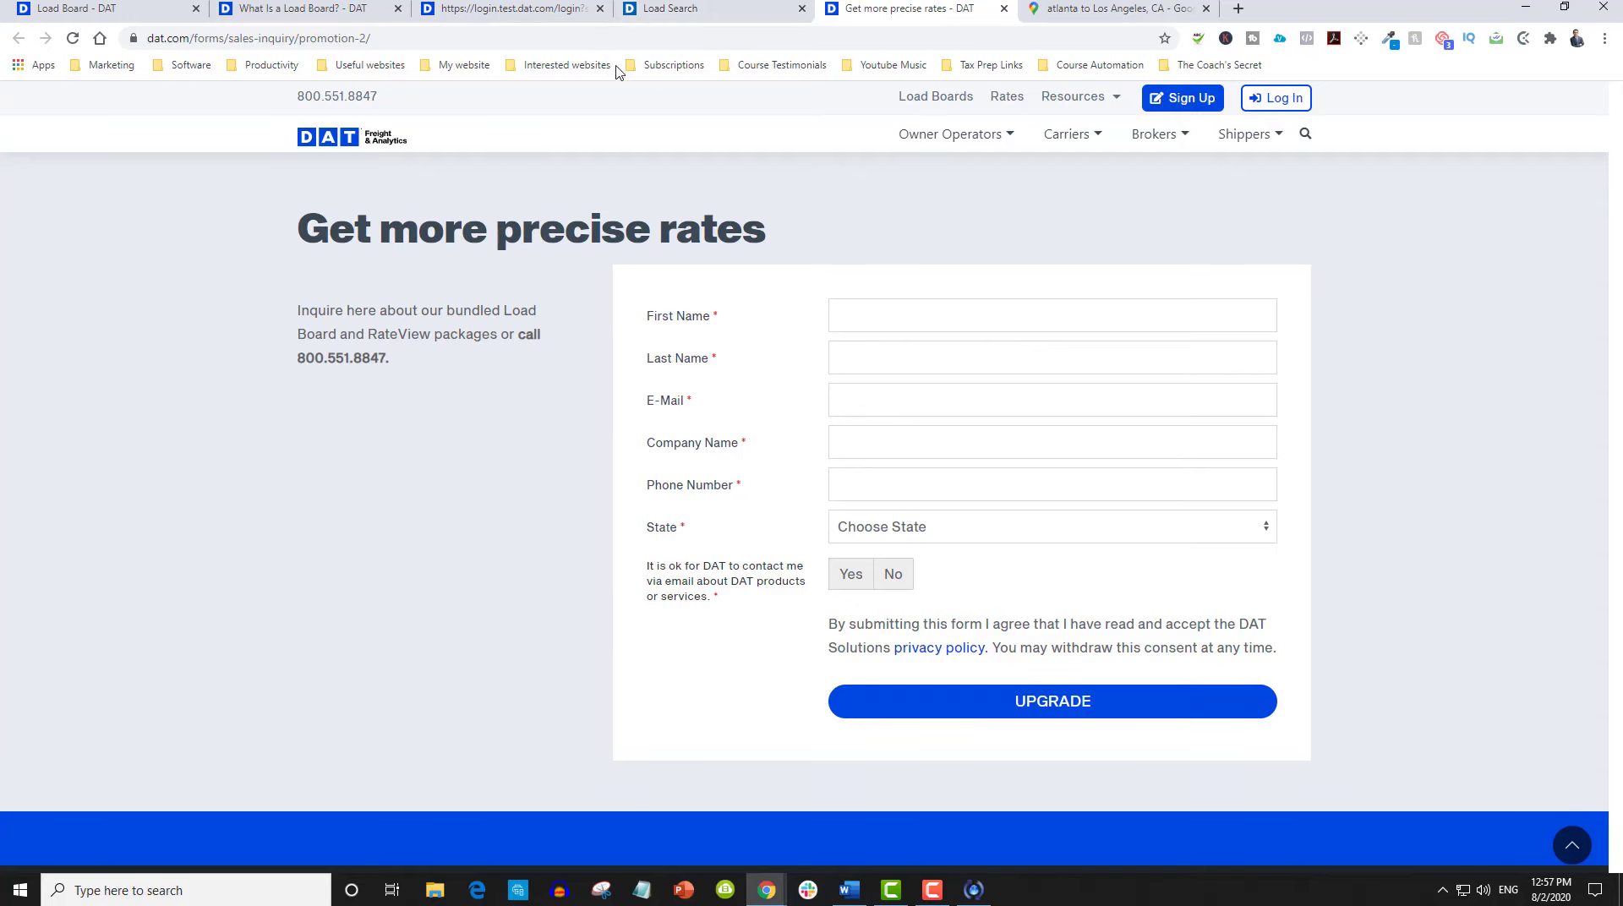
left_click(694, 5)
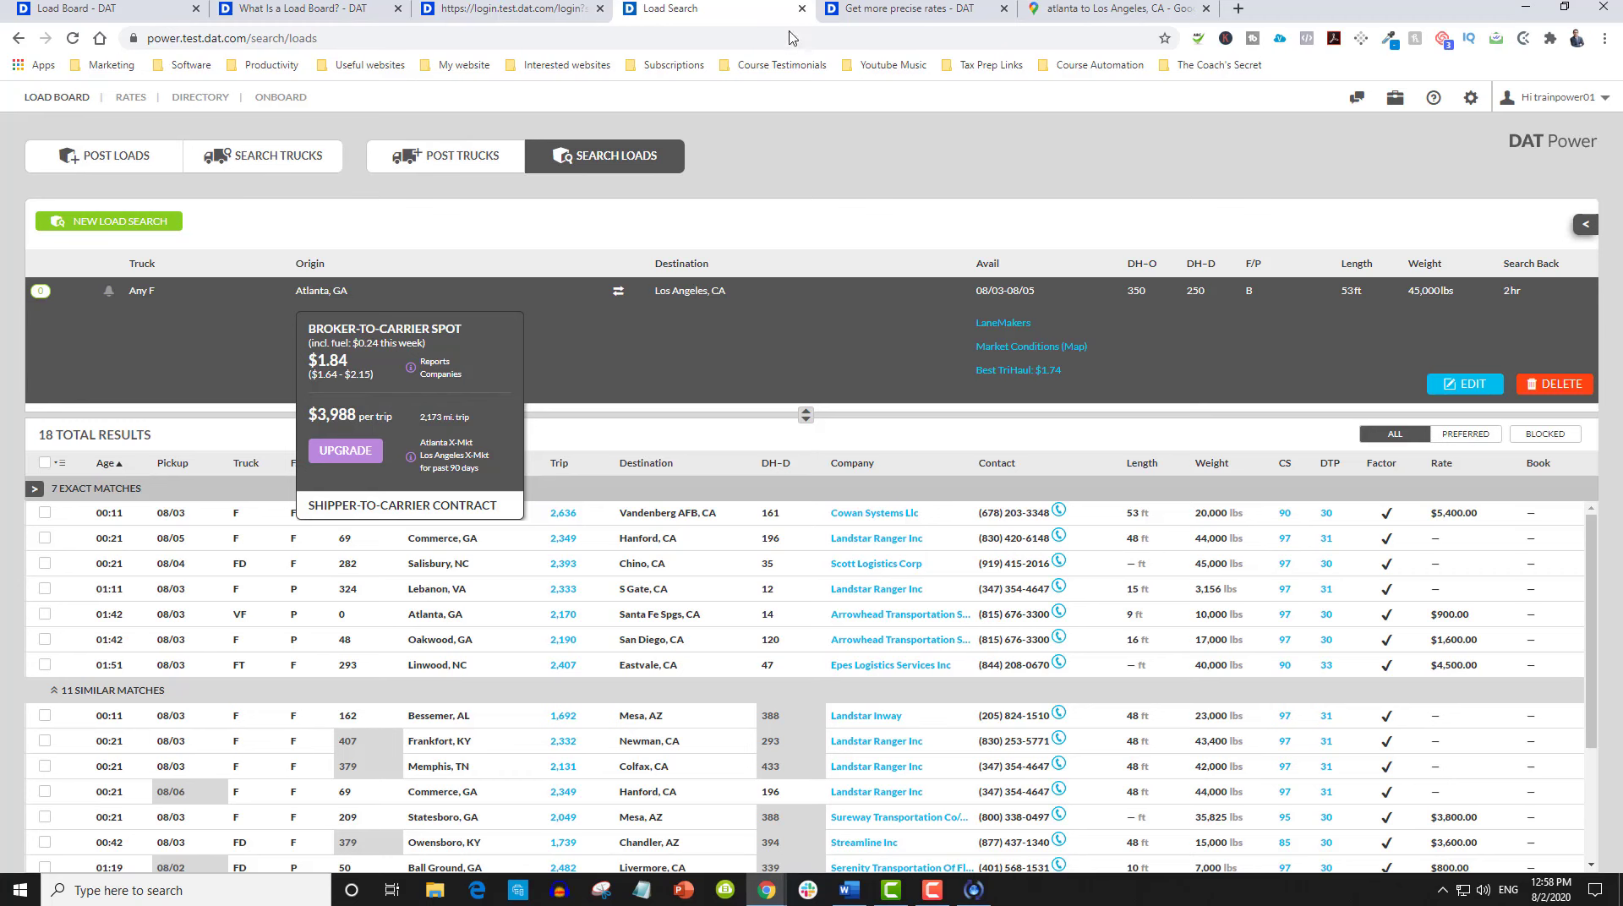
- In Google Maps, remove the Charlotte stop from the Atlanta to Los Angeles route, and return to the load search results
left_click(909, 9)
left_click(1114, 9)
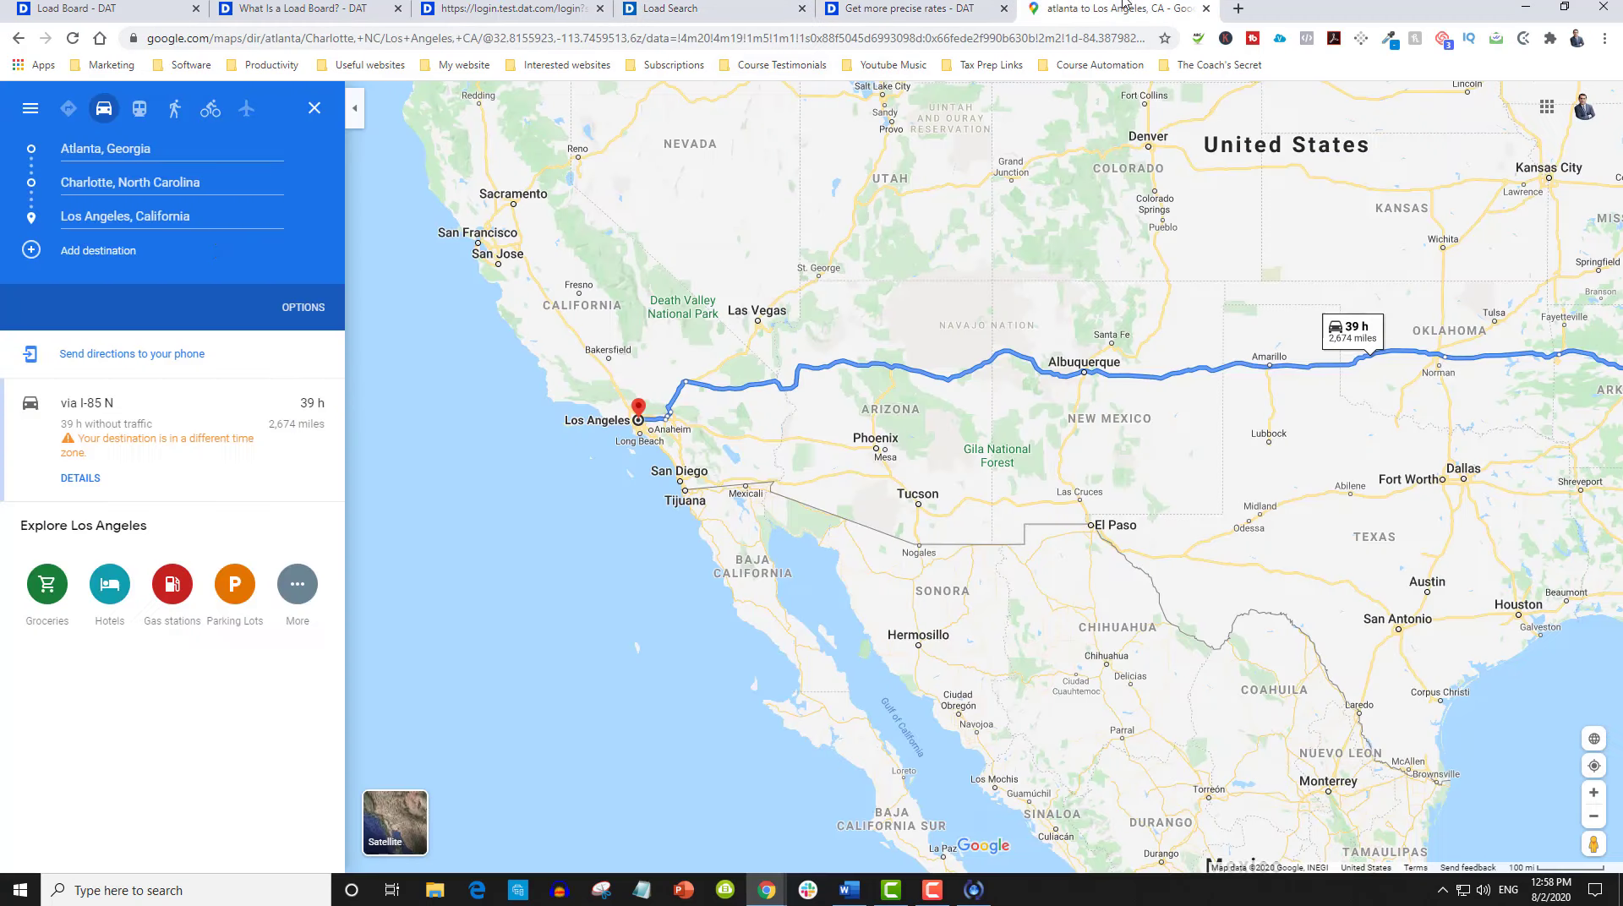
left_click(313, 183)
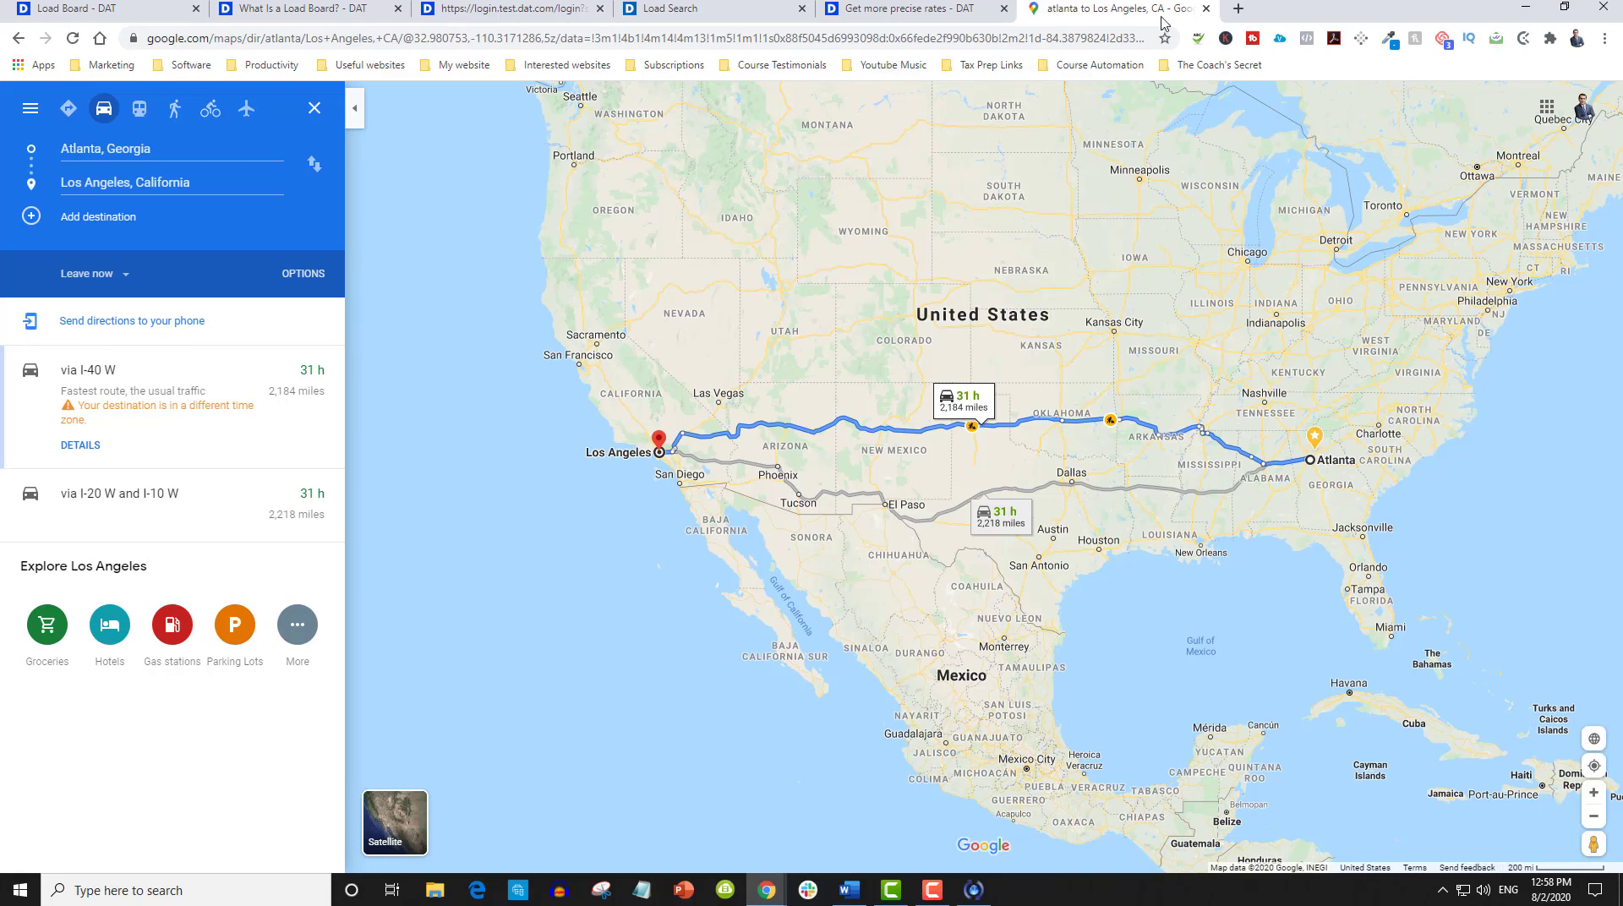
left_click(934, 12)
left_click(702, 10)
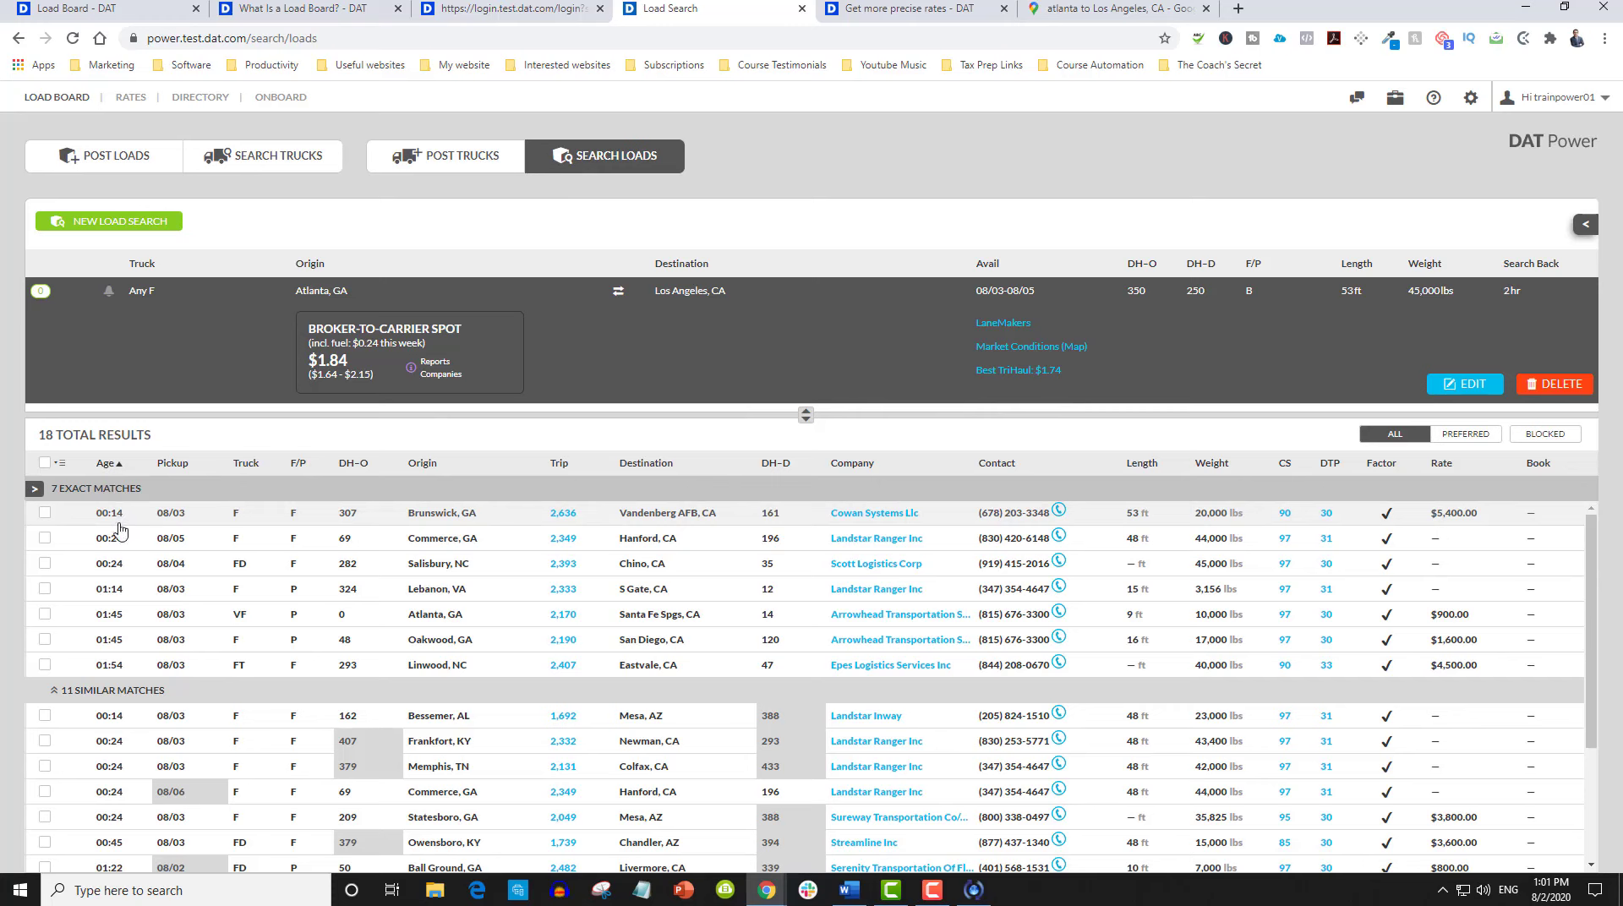
- Expand the Brunswick, GA to Vandenberg AFB, CA load to view its details, and collapse it again
left_click(299, 517)
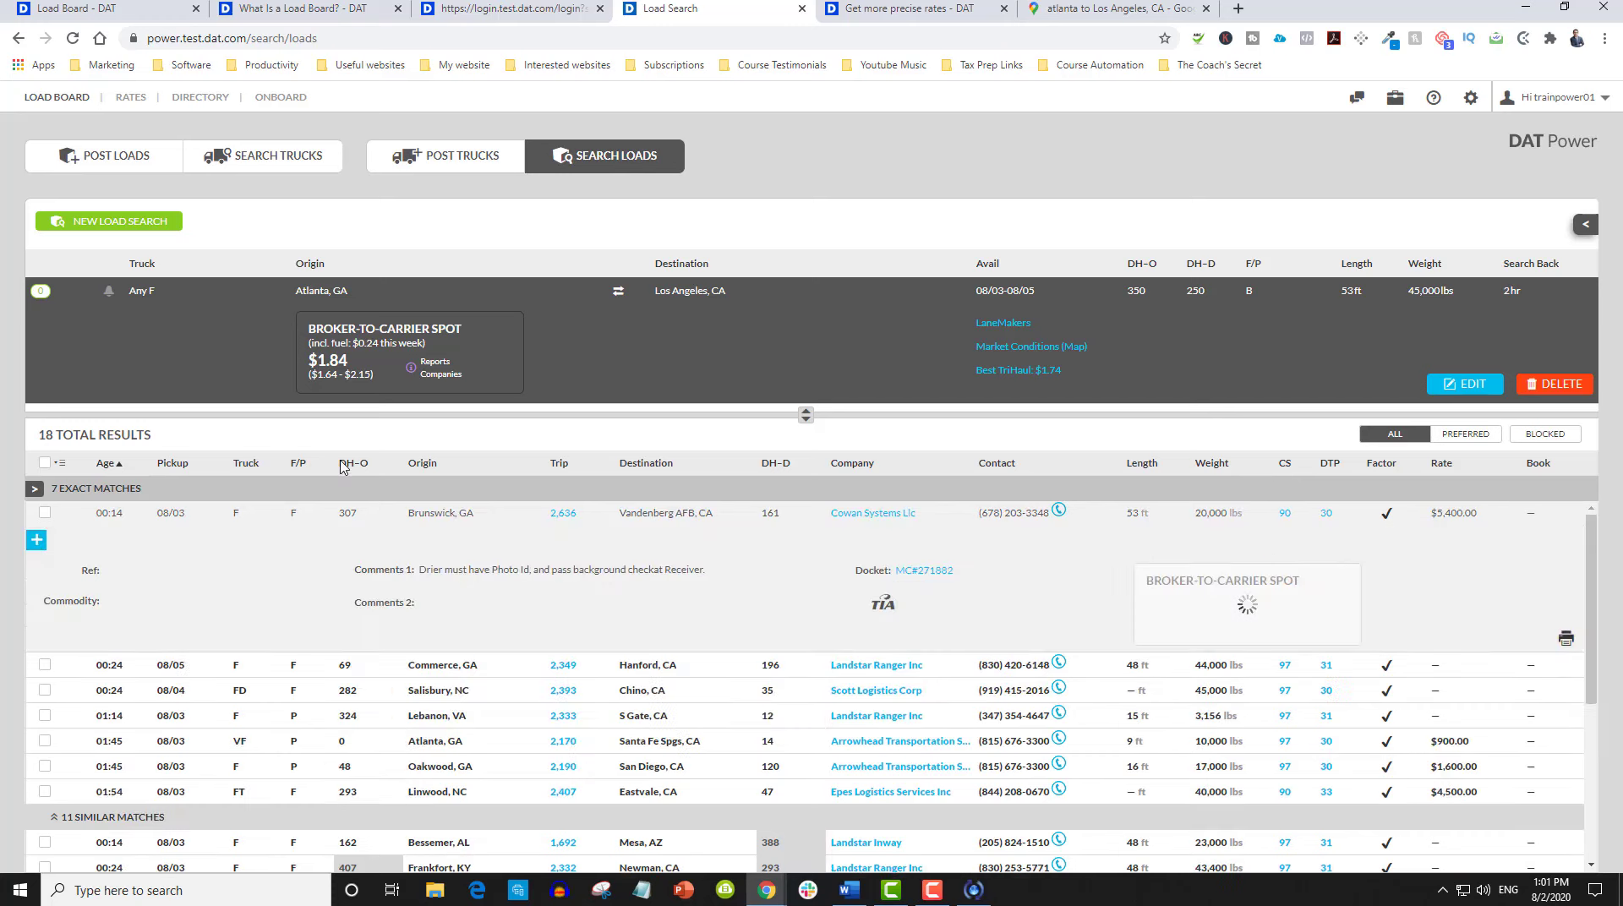
left_click(257, 518)
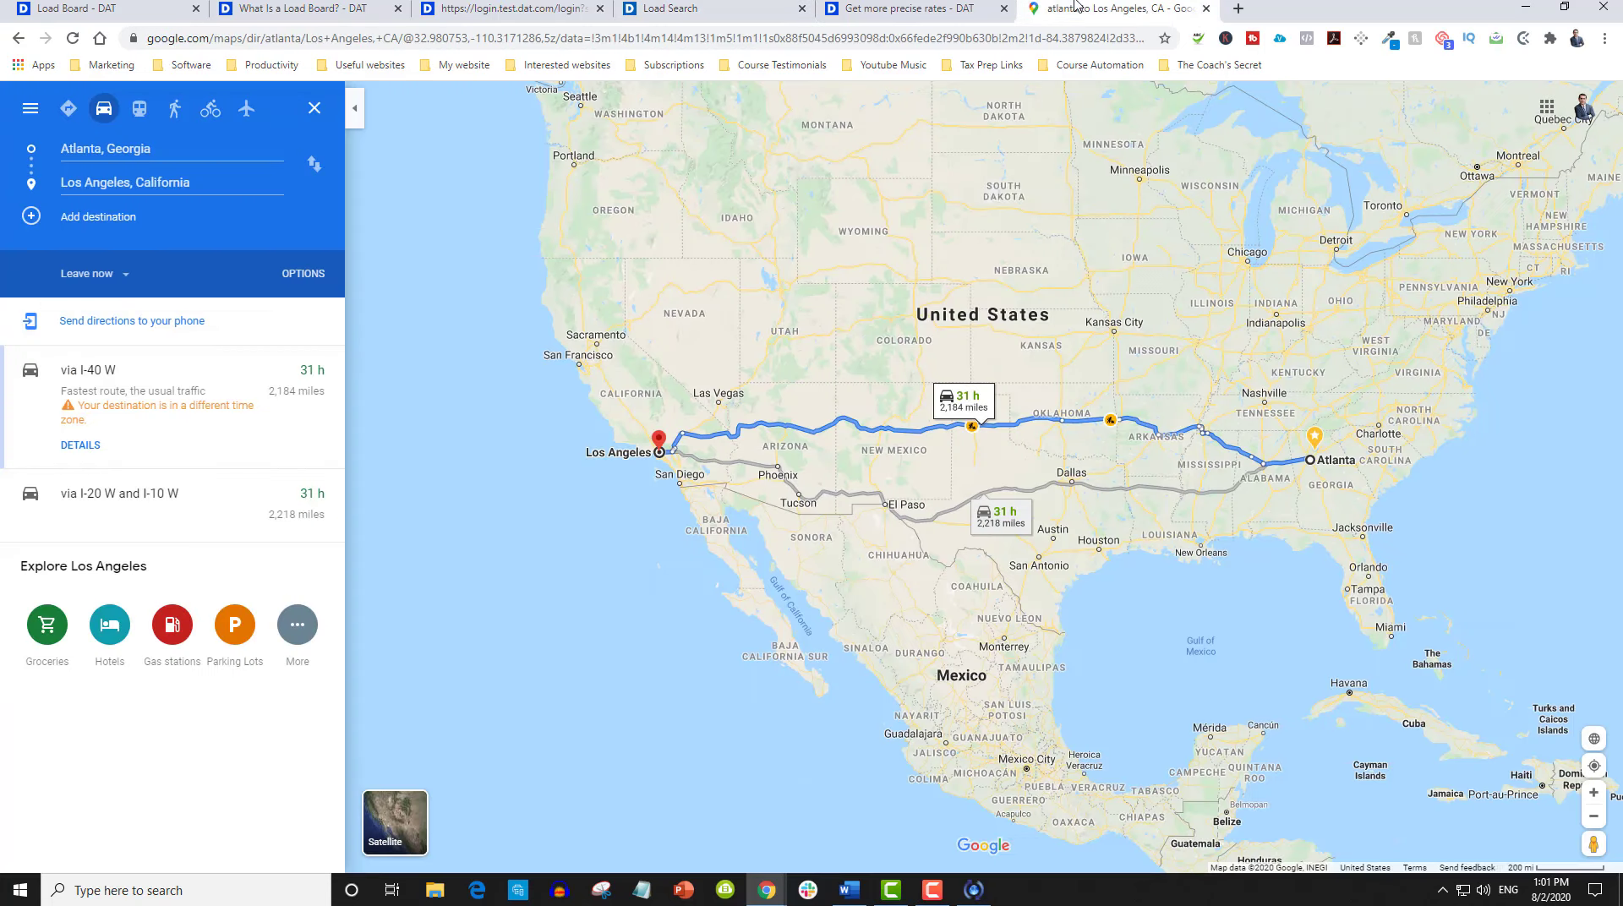
- Switch to Google Maps and look for Brunswick along the Georgia coast southeast of Atlanta
left_click(1099, 8)
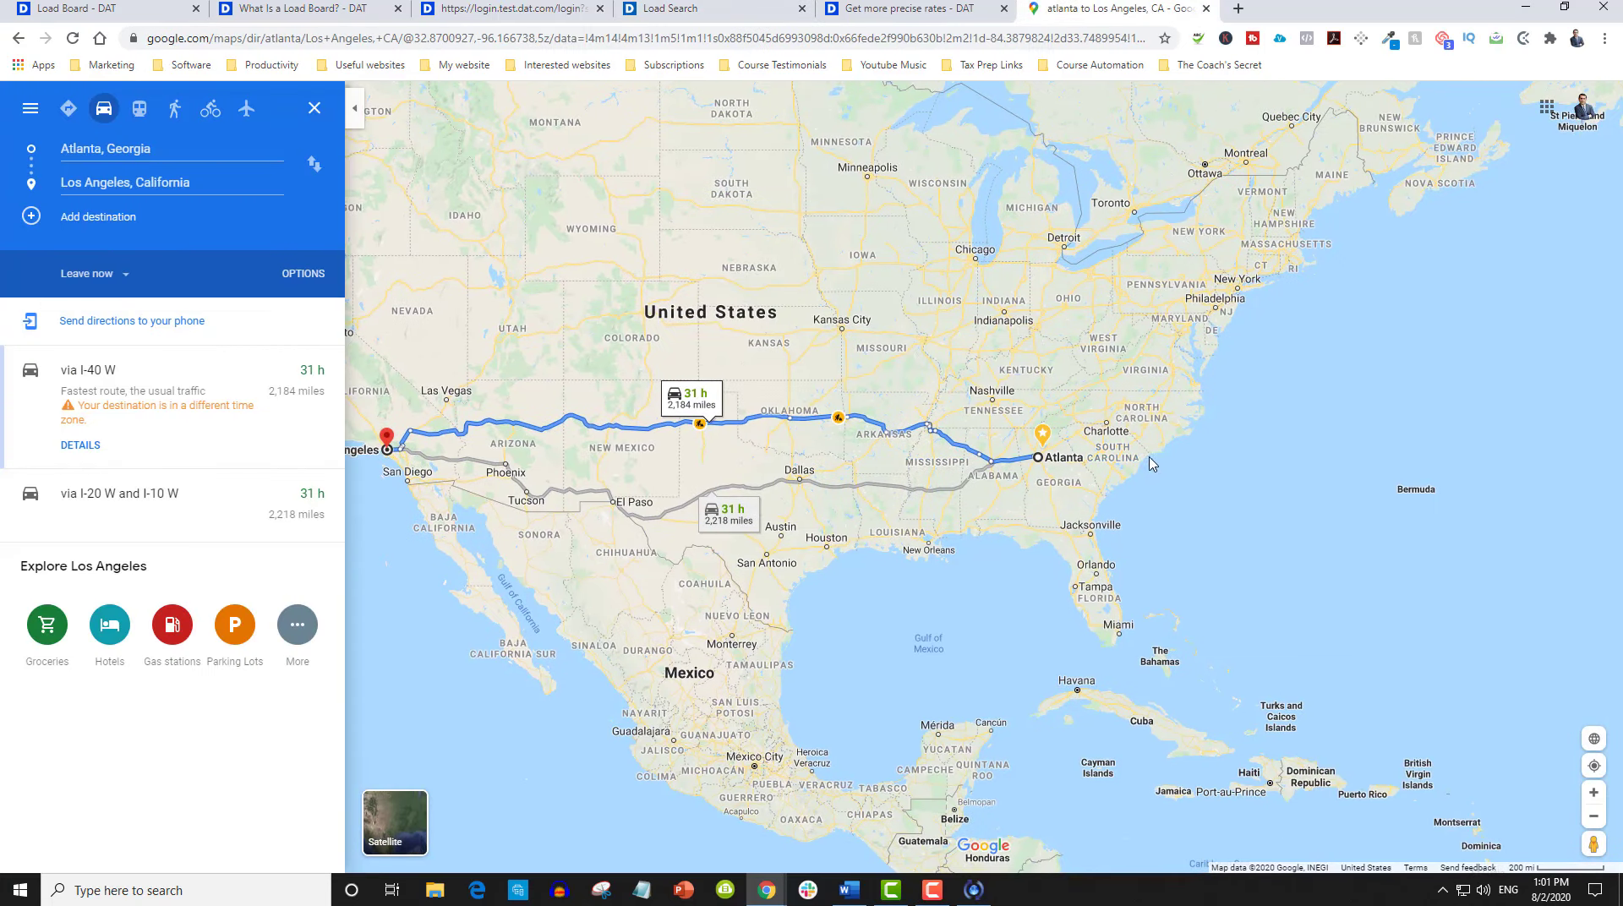
scroll(1133, 479, "up", 5)
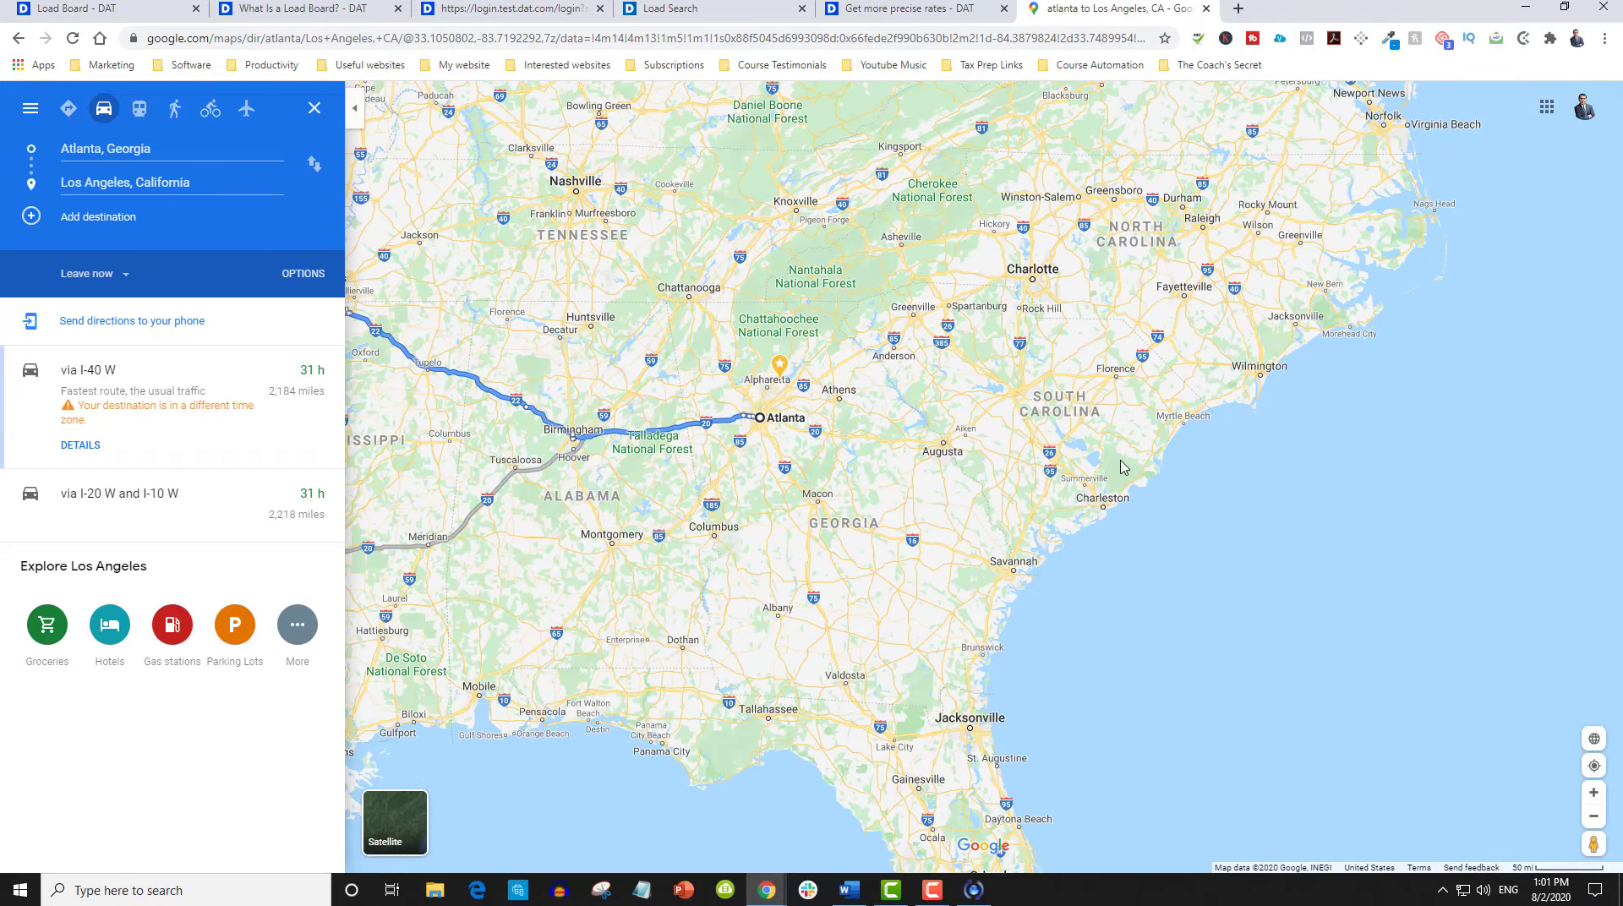
scroll(1124, 469, "up", 1)
left_click_drag(1028, 508, 1153, 295)
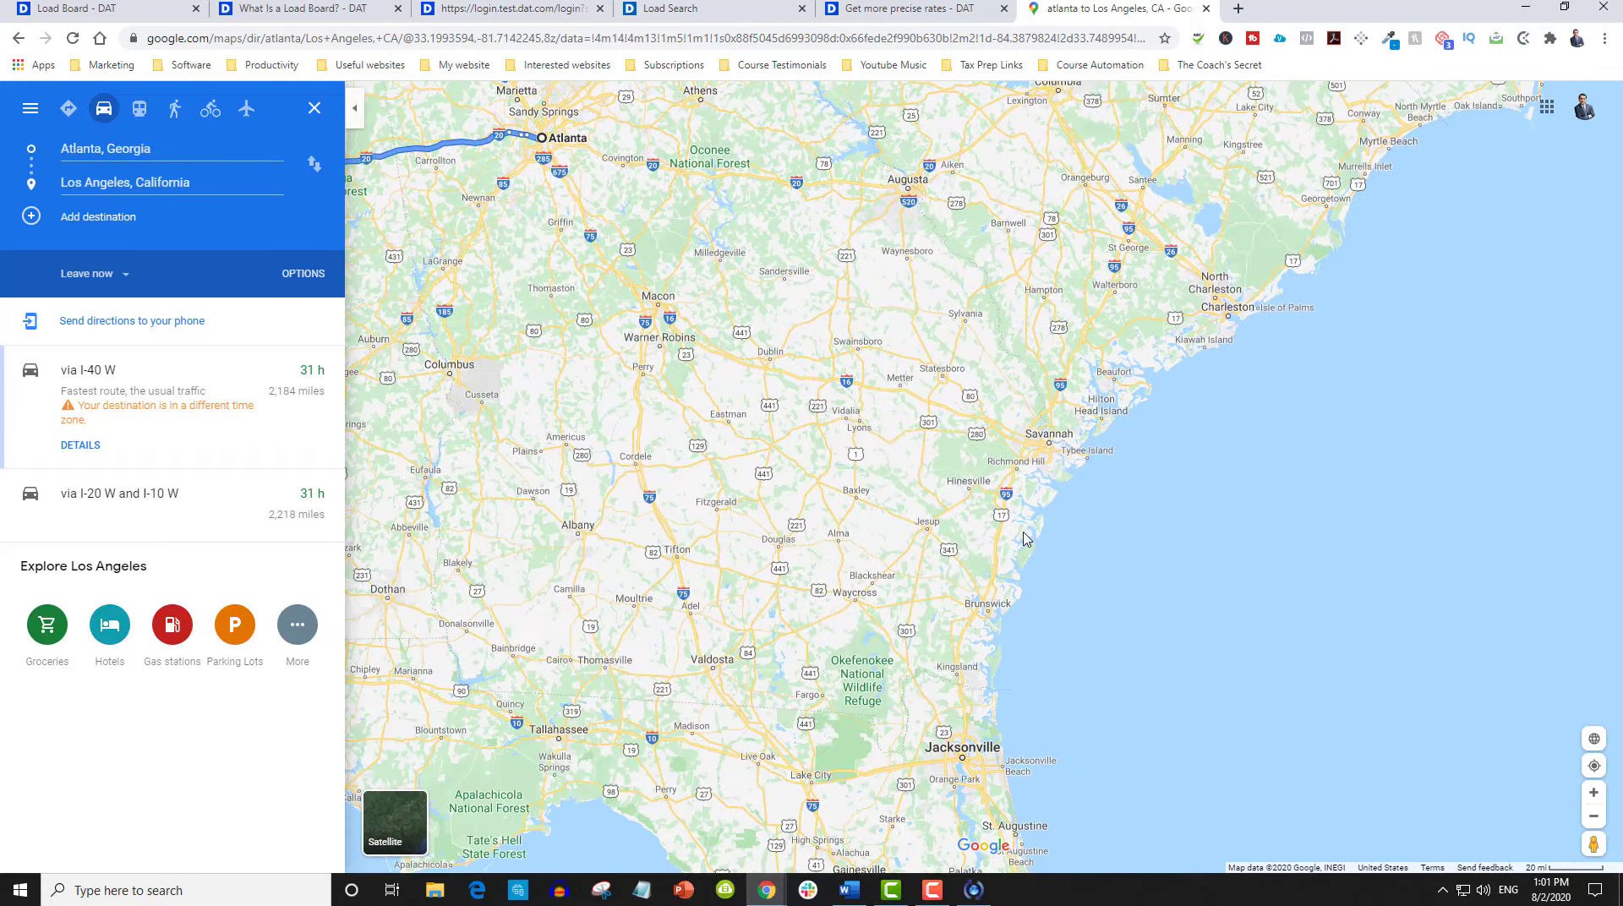
left_click(1058, 476)
scroll(1061, 473, "up", 3)
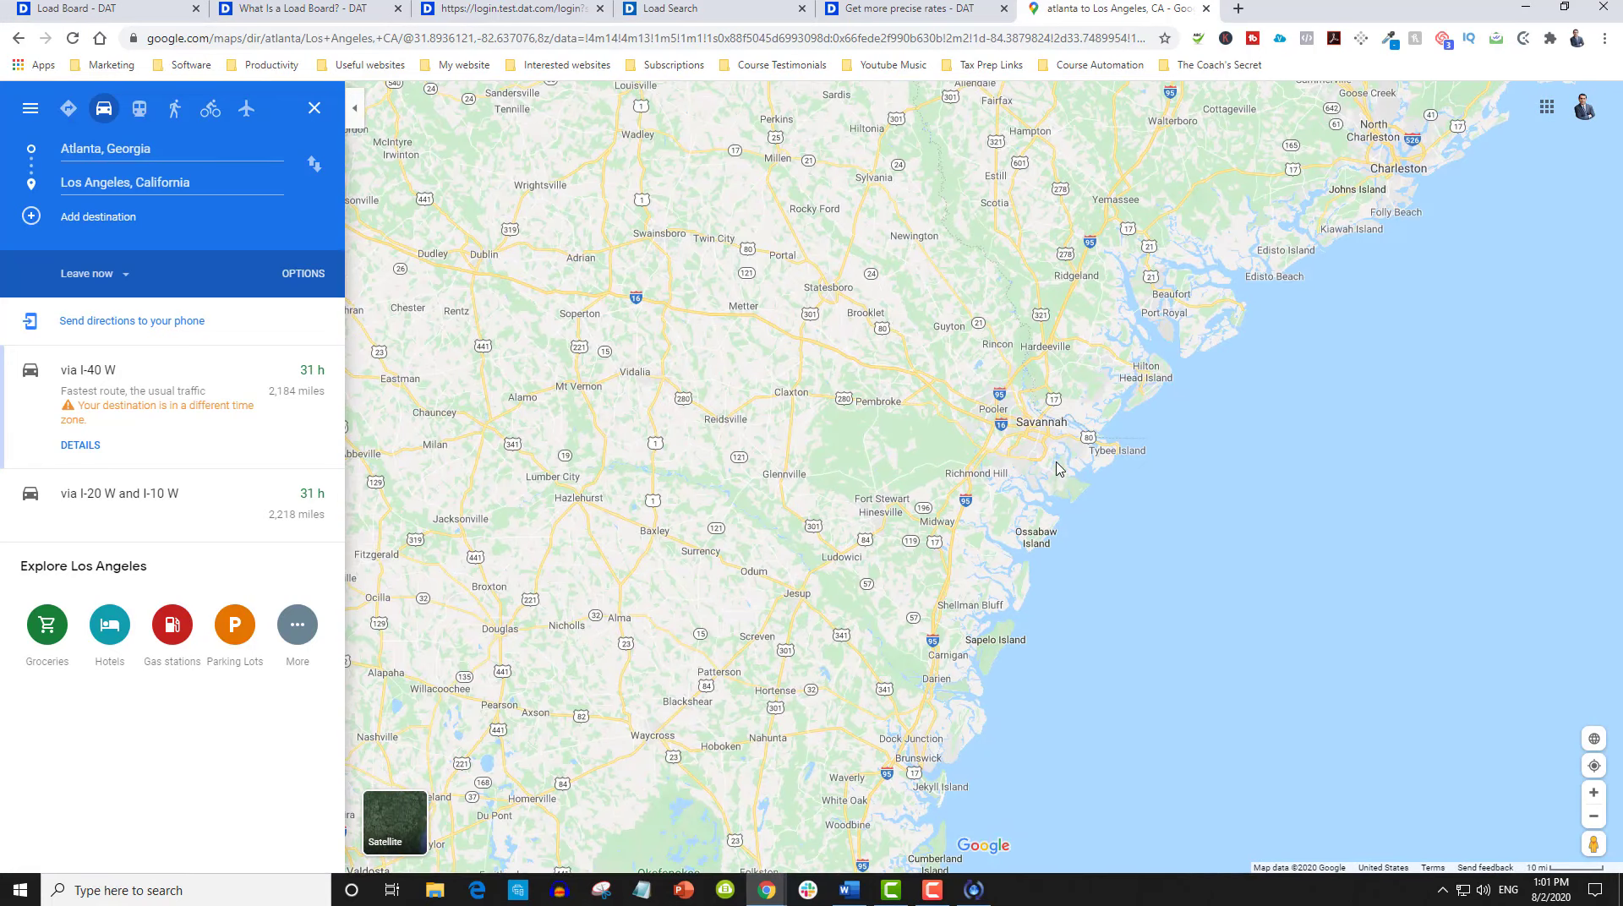
scroll(1059, 454, "up", 2)
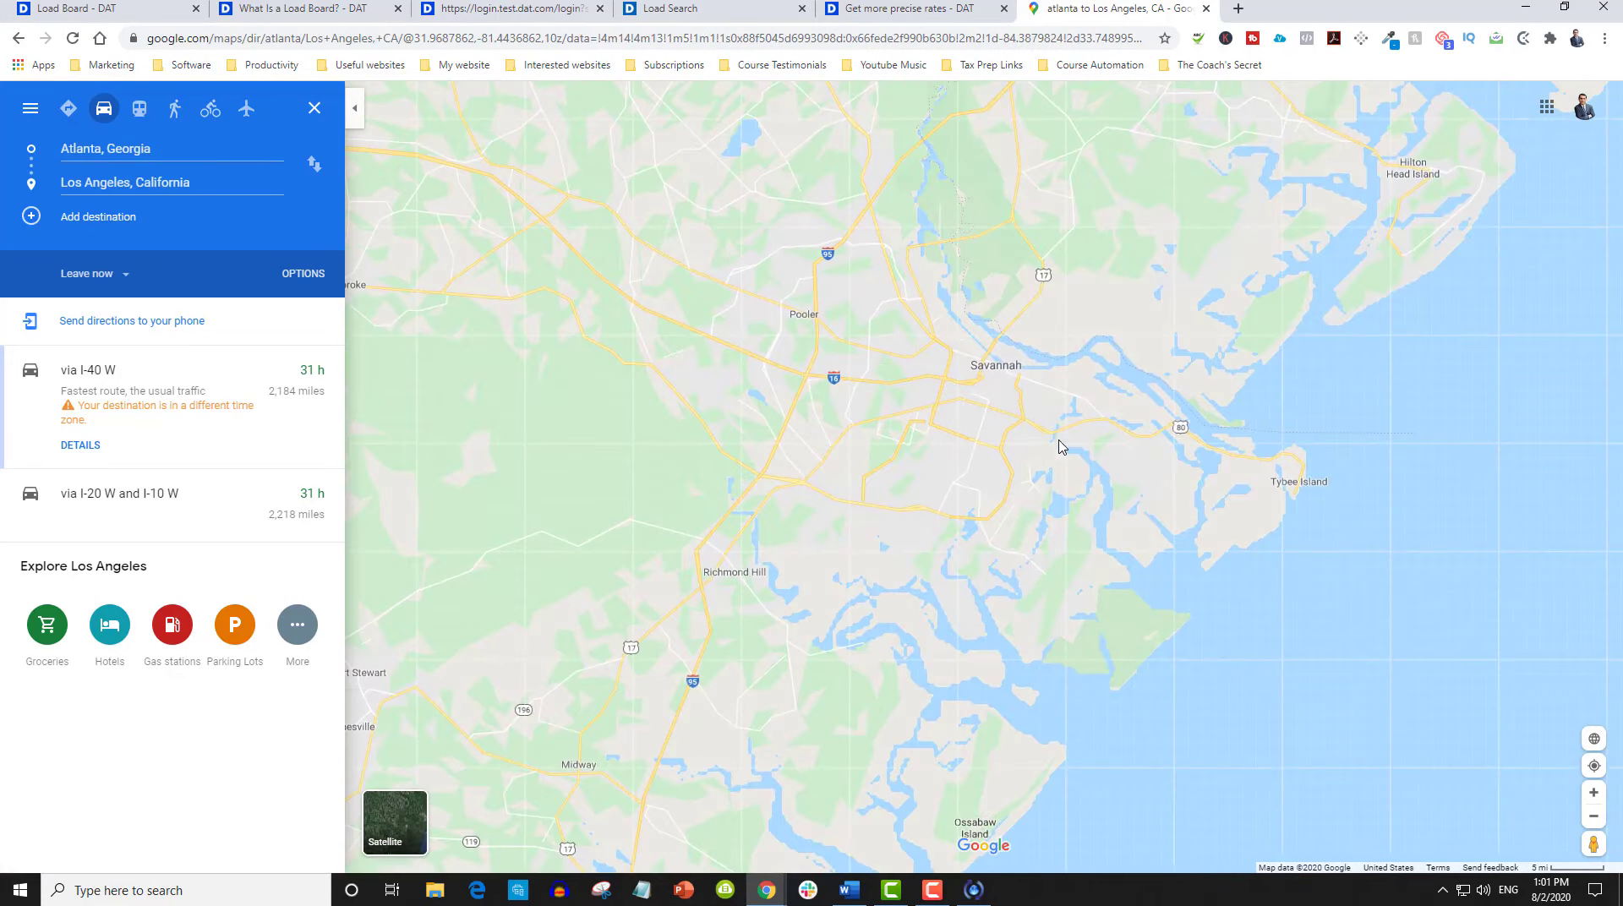
left_click_drag(1058, 454, 967, 573)
scroll(967, 572, "down", 4)
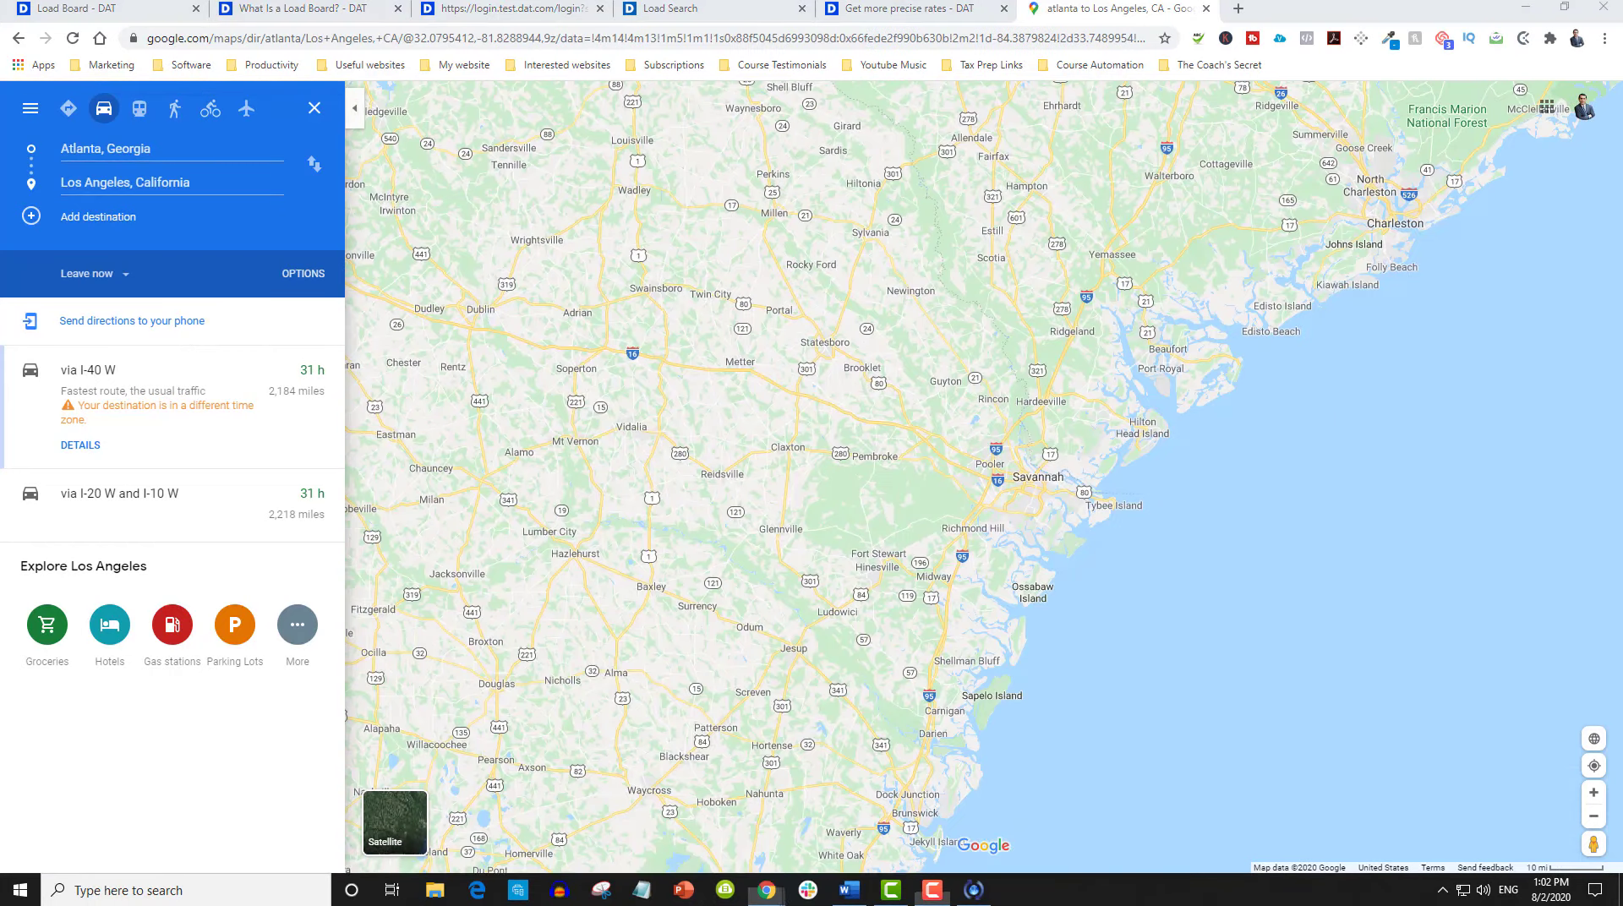
left_click_drag(775, 592, 824, 317)
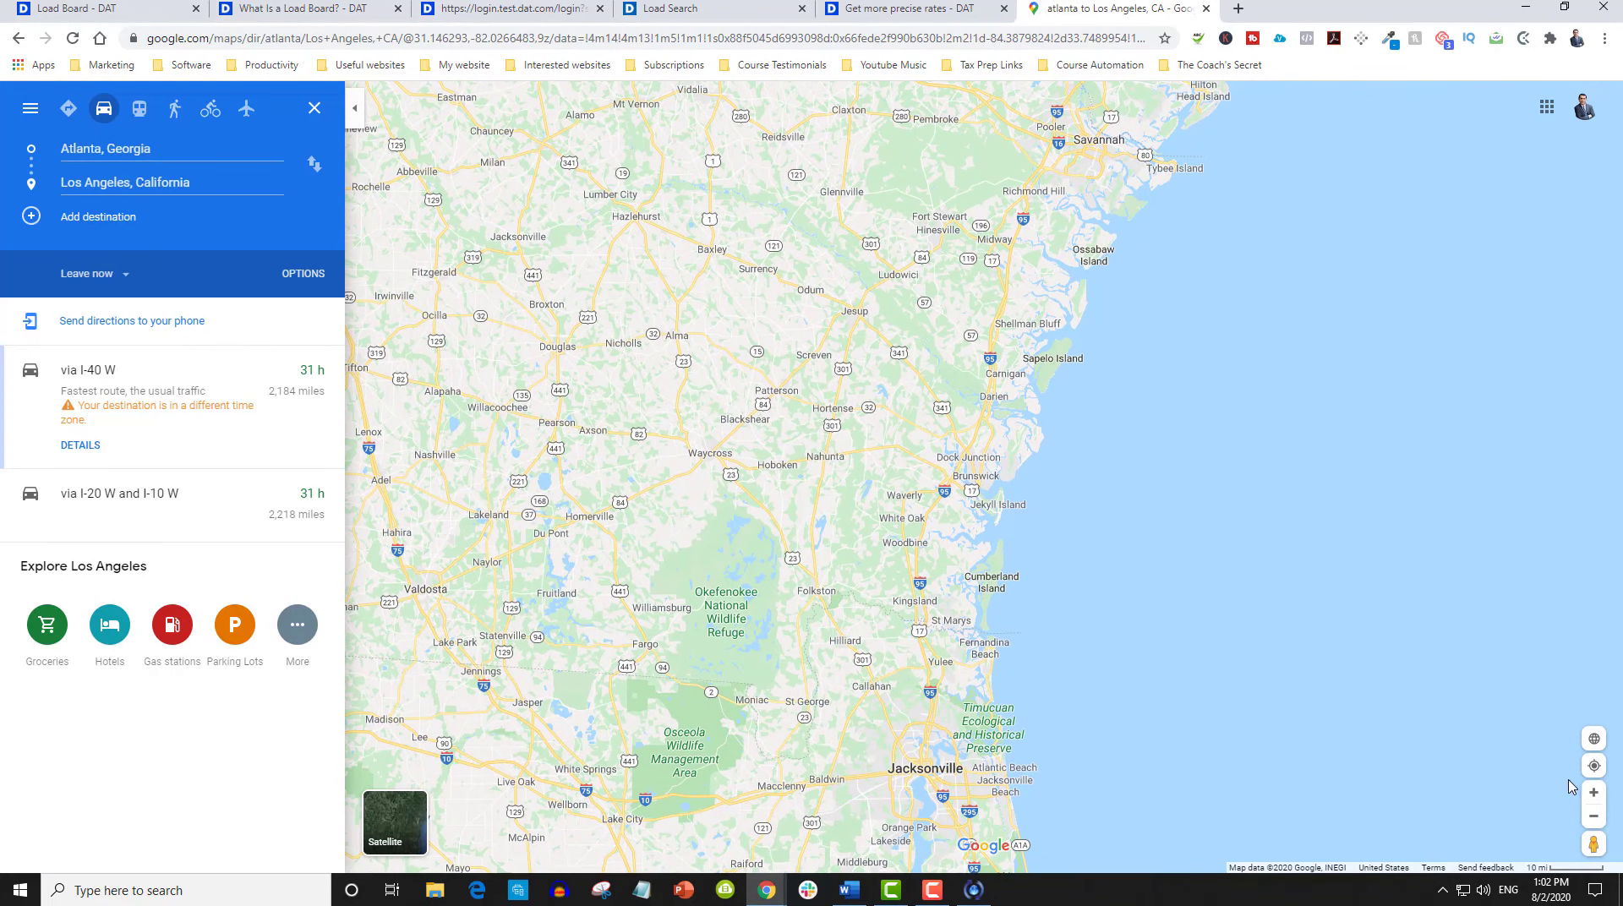
- Examine the surroundings of Brunswick and the coast up to Savannah on the map, and return to the load search results
left_click(1593, 792)
left_click(1594, 795)
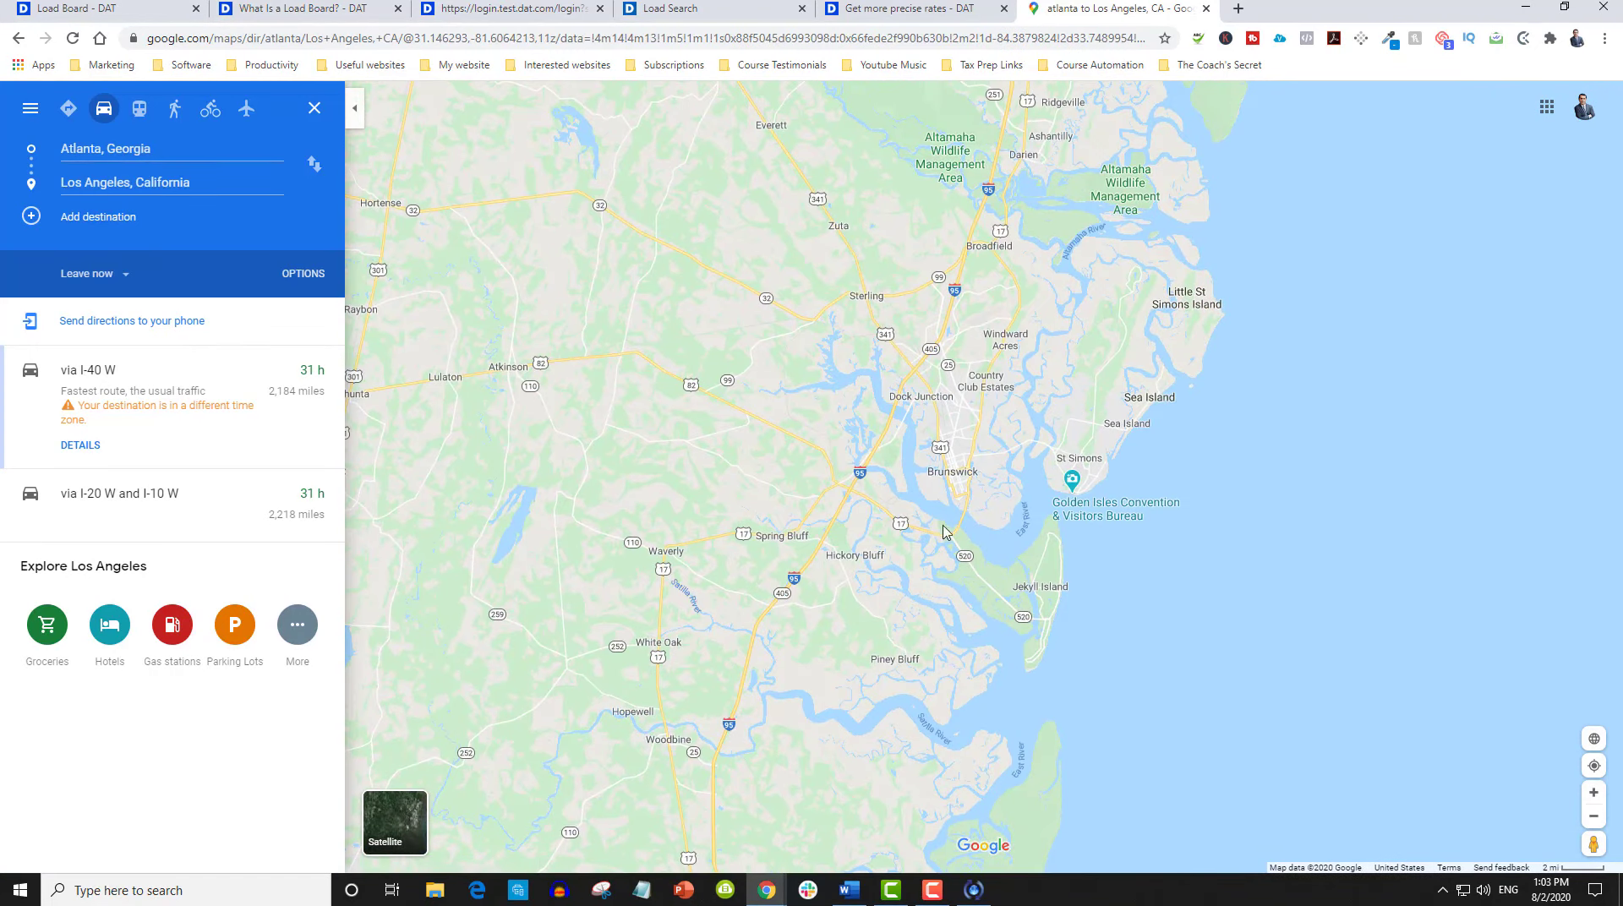
left_click_drag(947, 533, 946, 473)
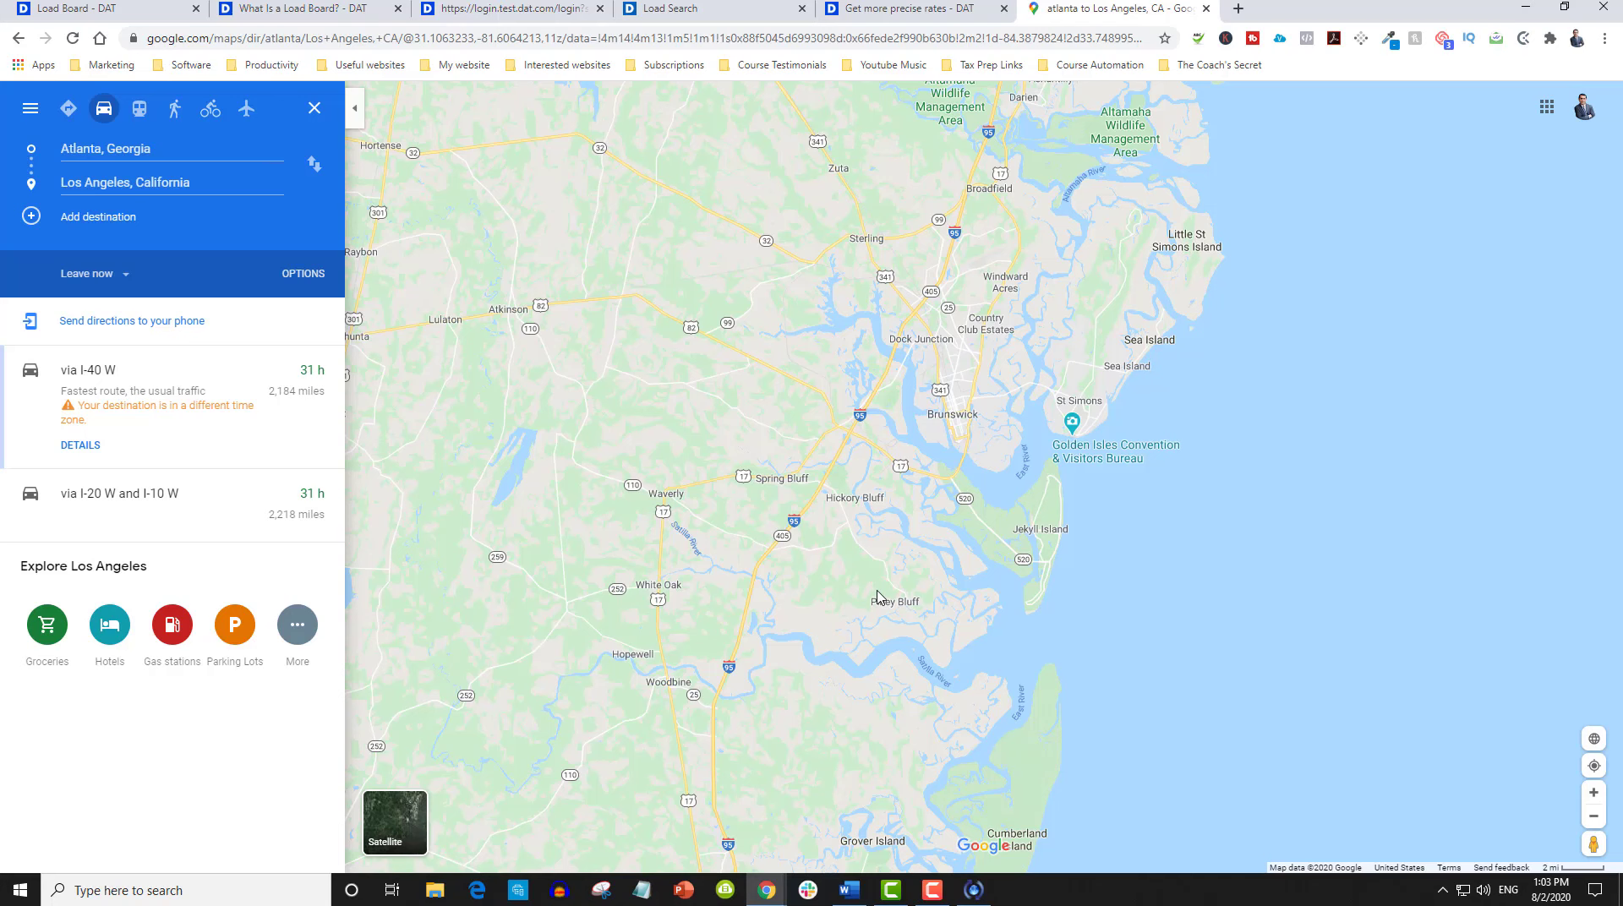
left_click(1594, 816)
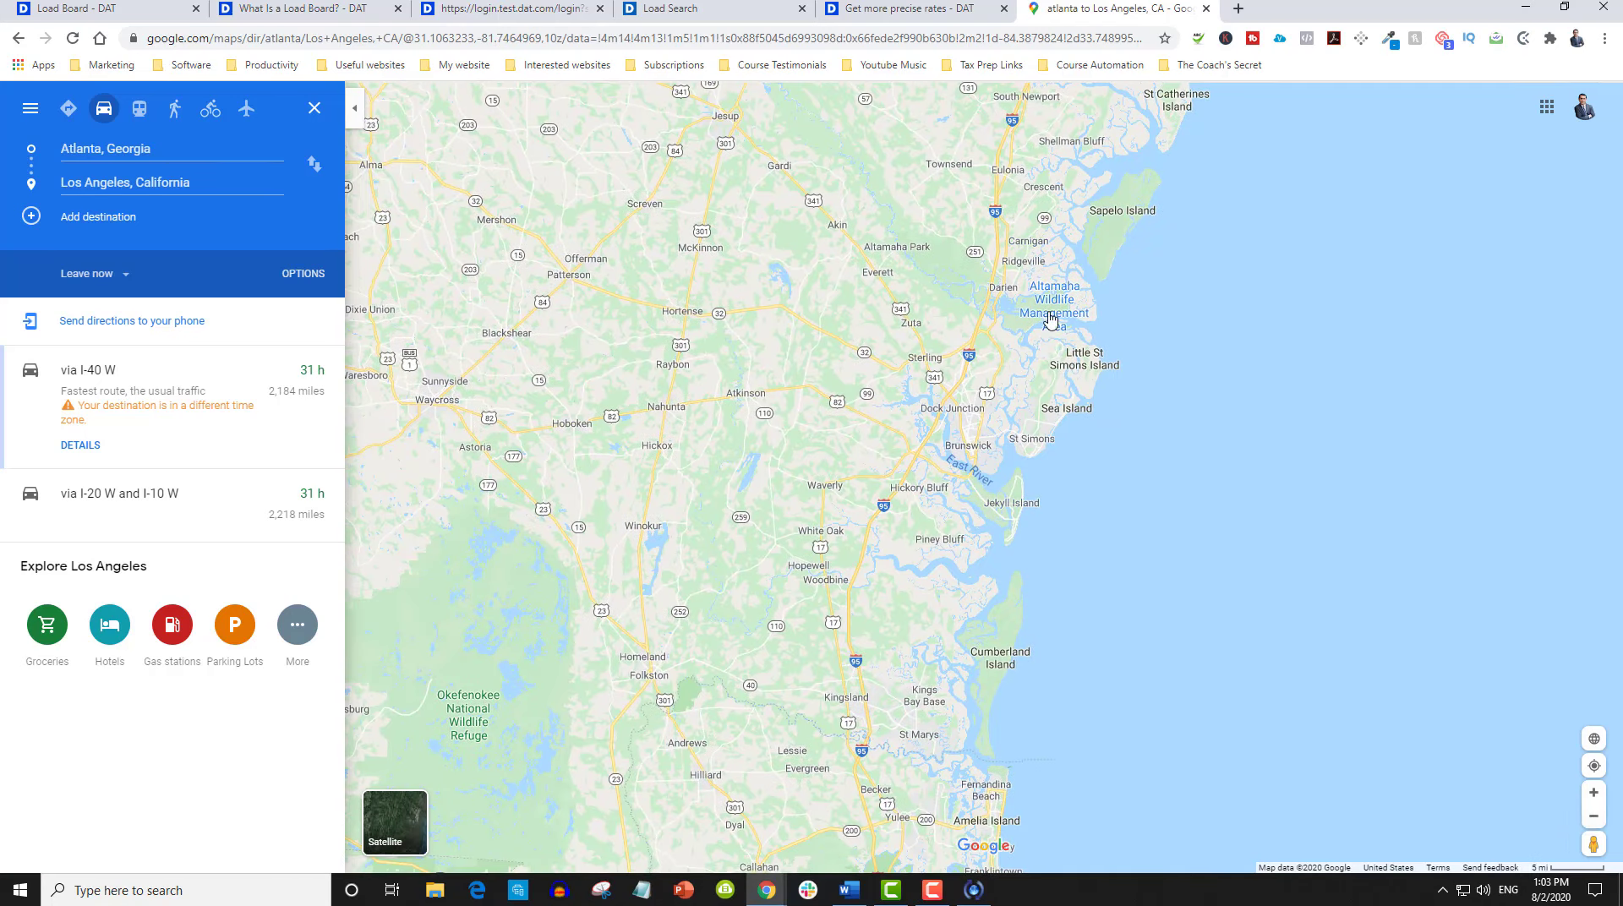
left_click_drag(1051, 321, 1060, 598)
left_click(1594, 816)
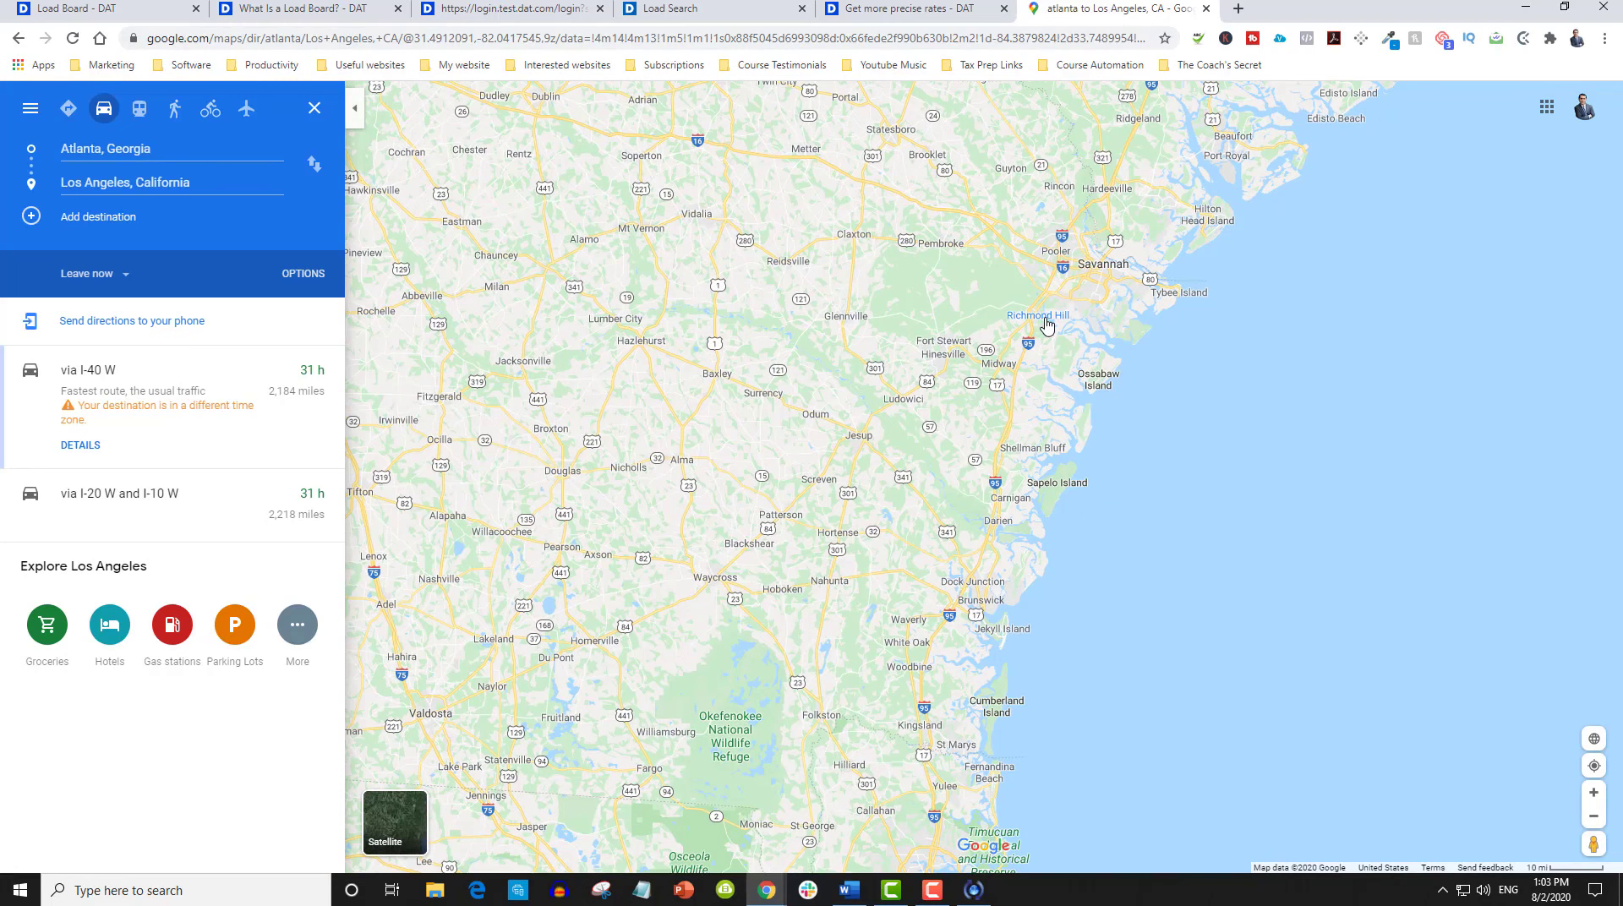
left_click(934, 8)
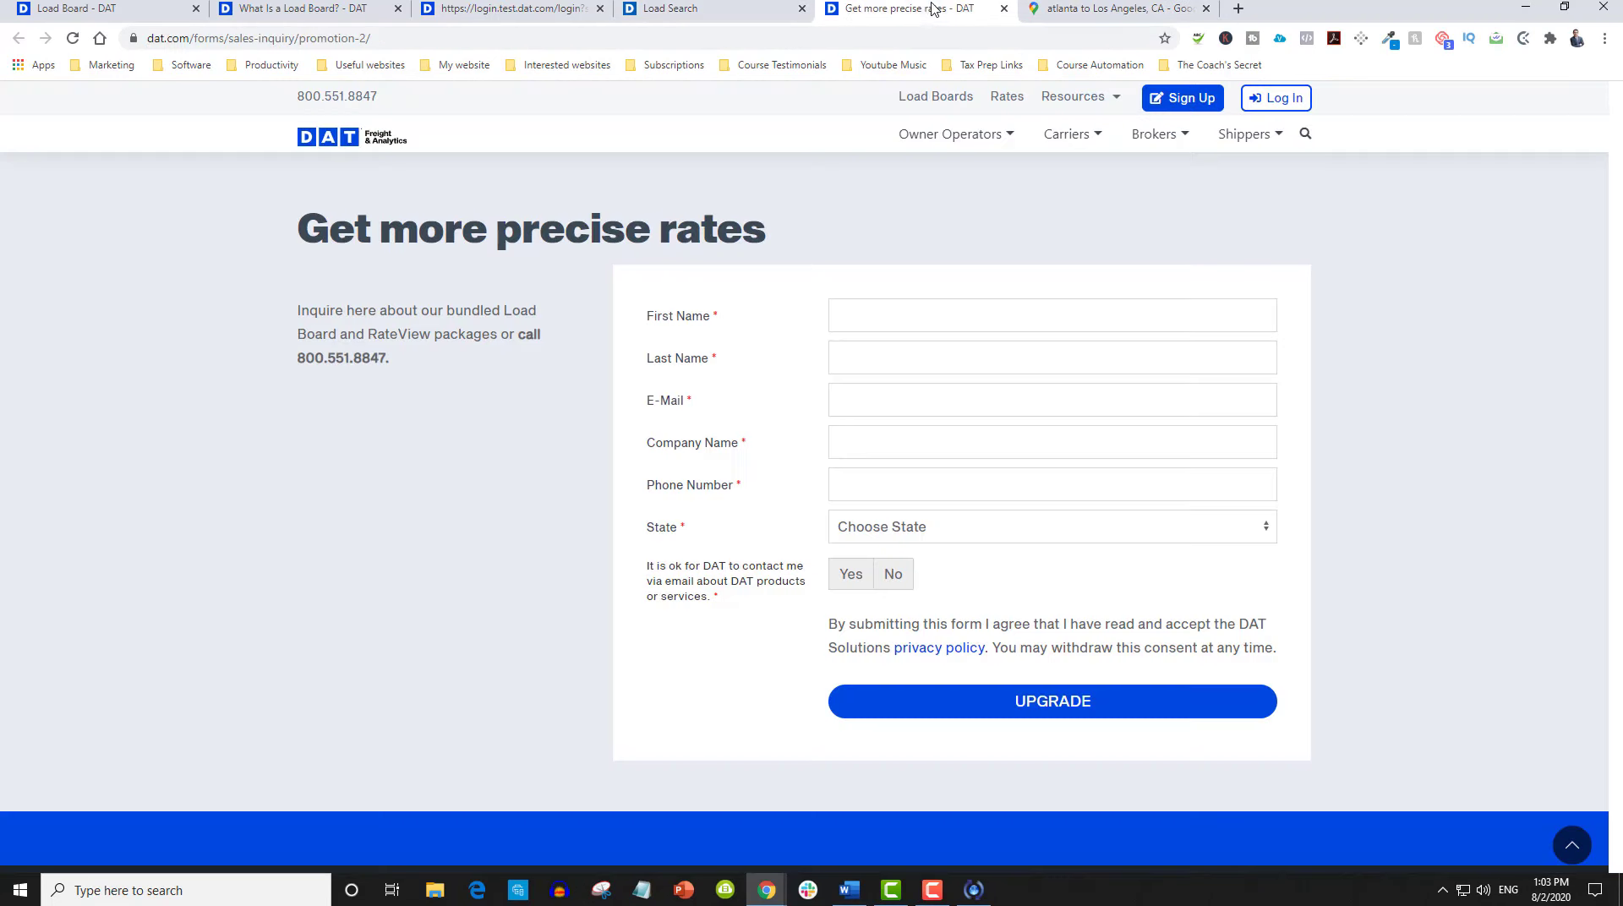
left_click(692, 7)
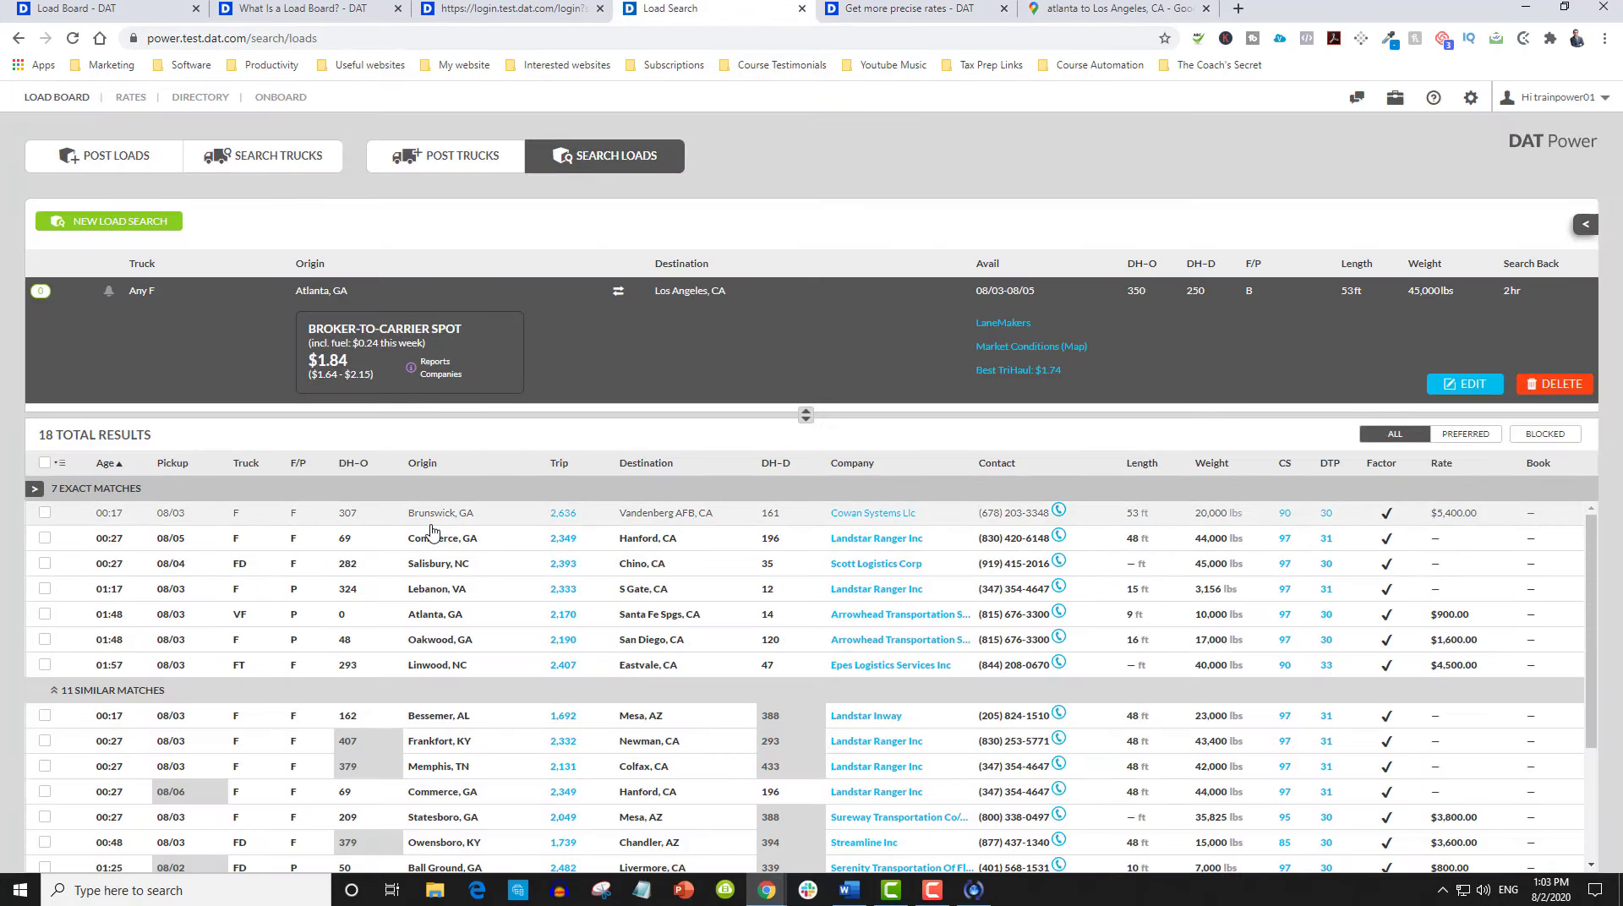
- In Google Maps, hide the directions details and view the area between Atlanta and Brunswick to judge the deadhead distance
left_click(1058, 12)
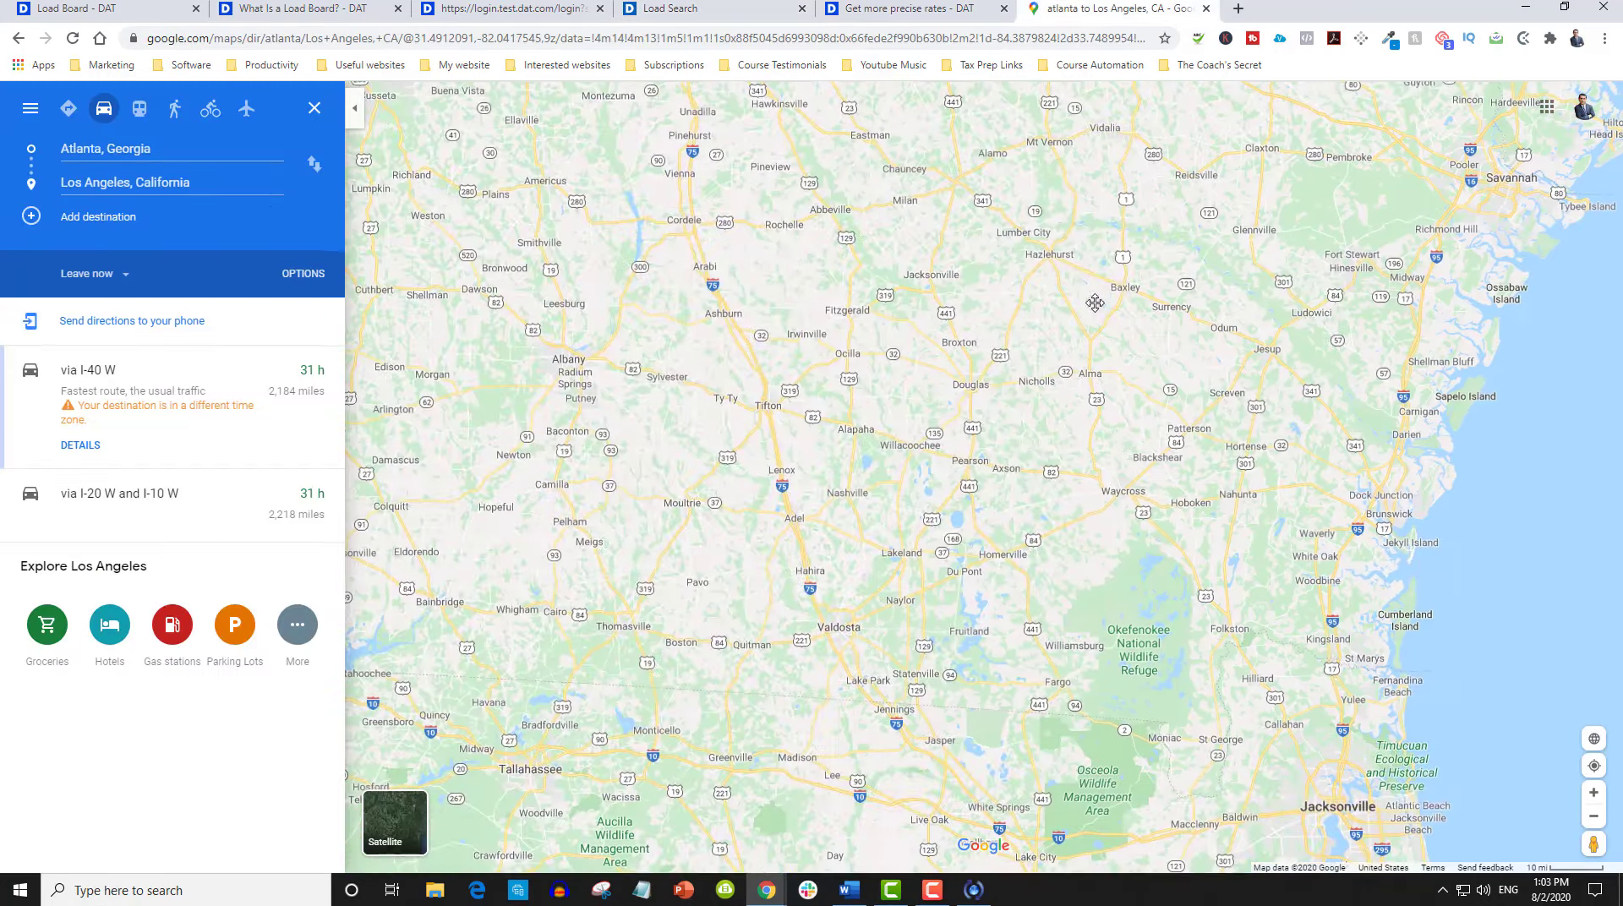
left_click(354, 107)
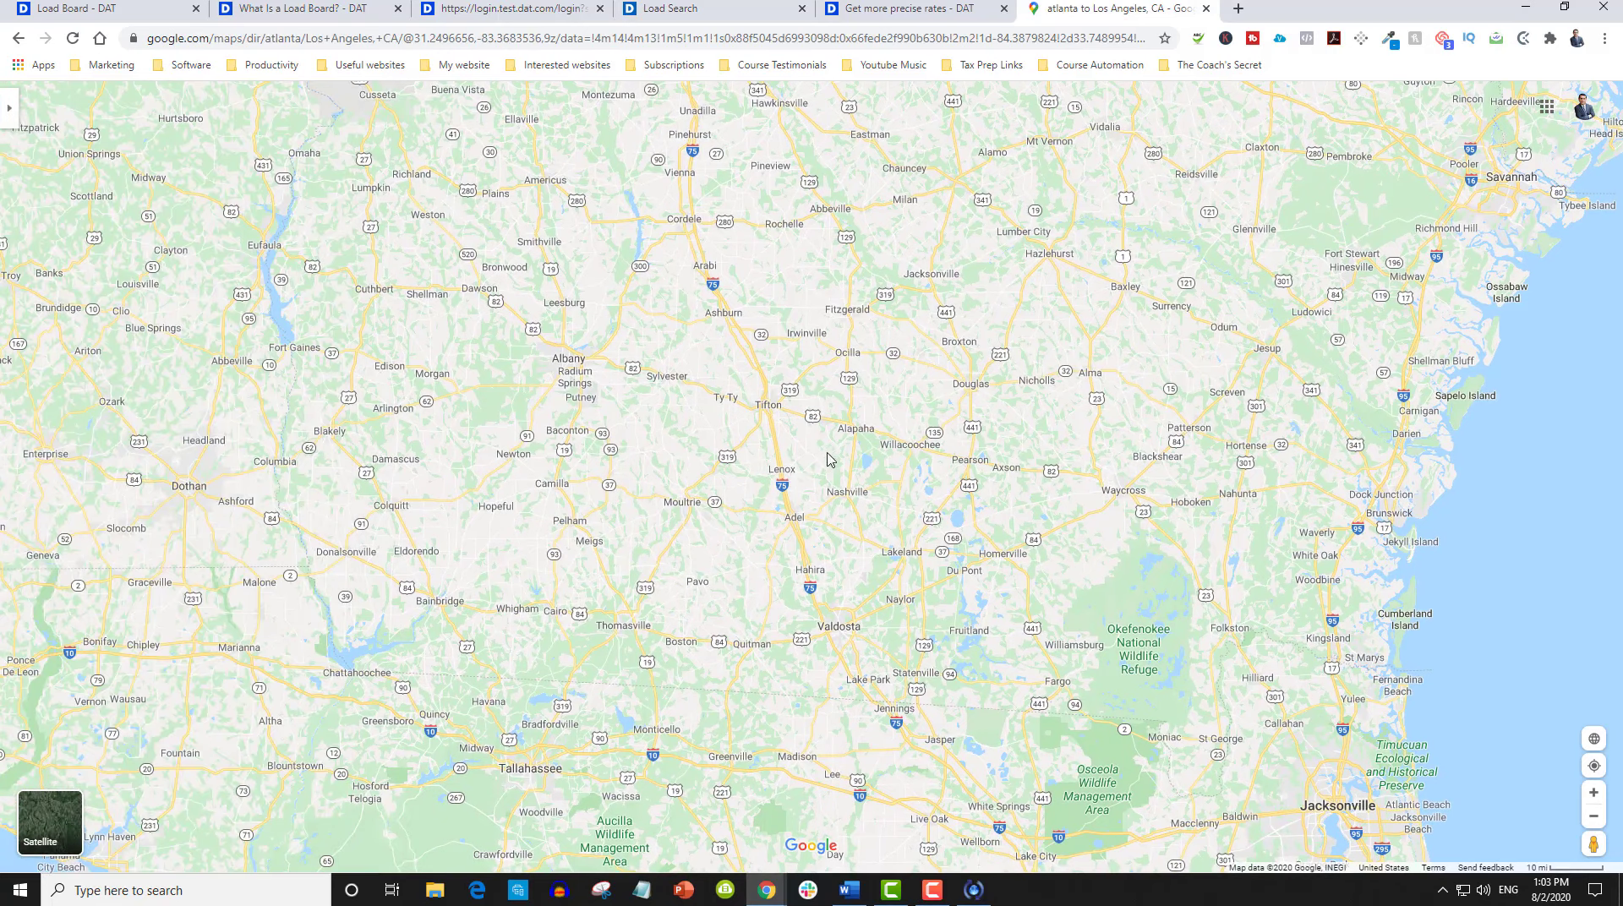
left_click_drag(828, 459, 904, 748)
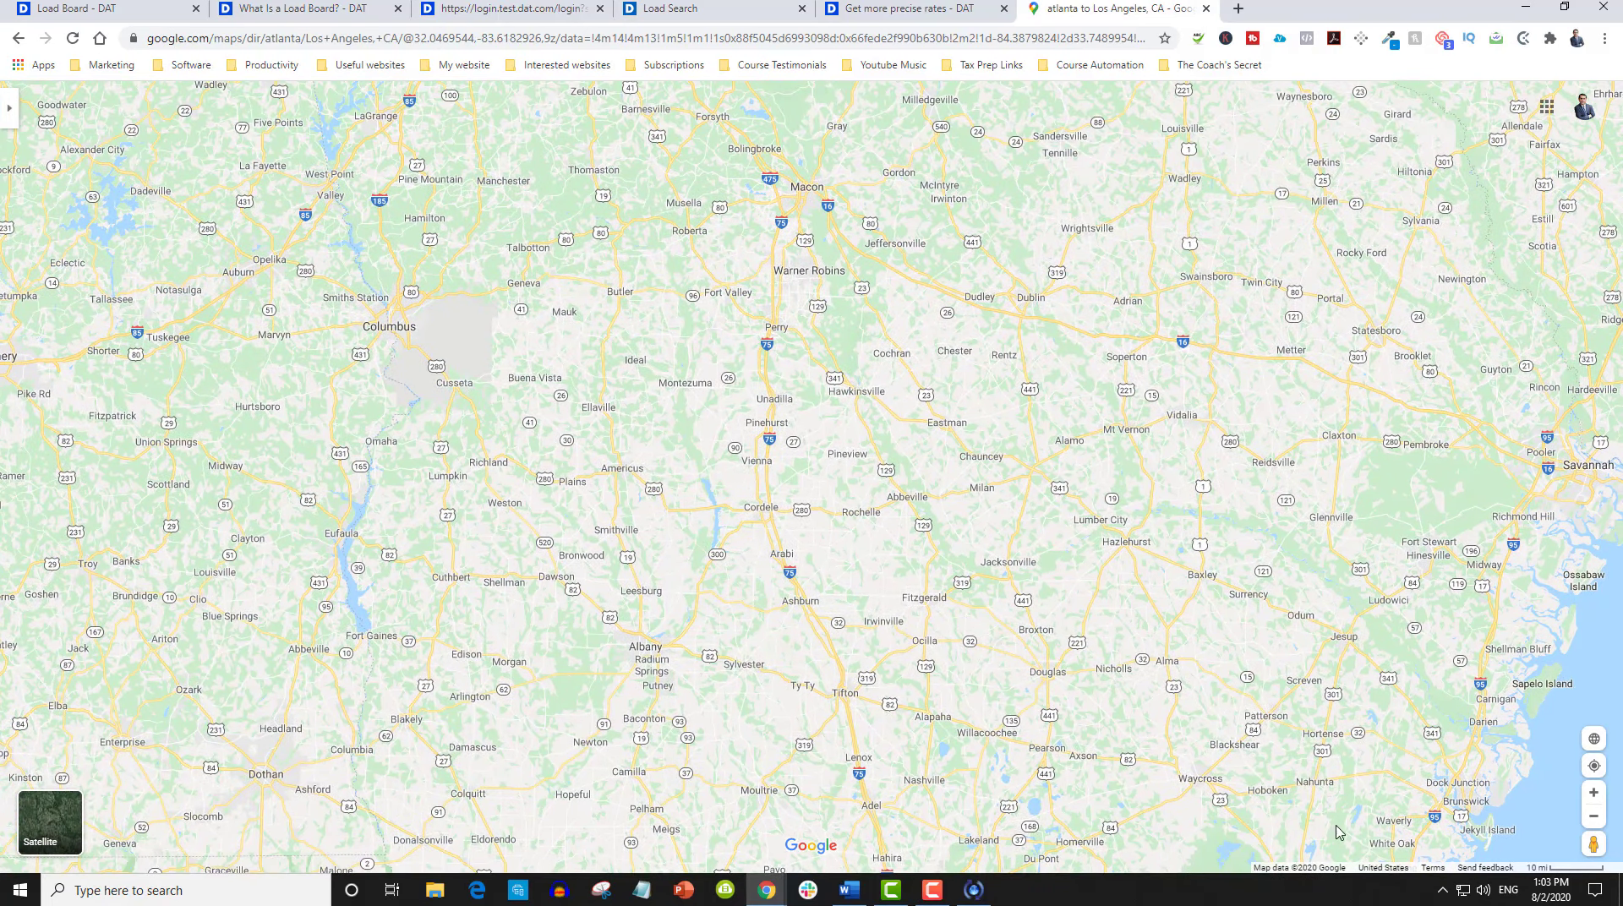
left_click(1593, 817)
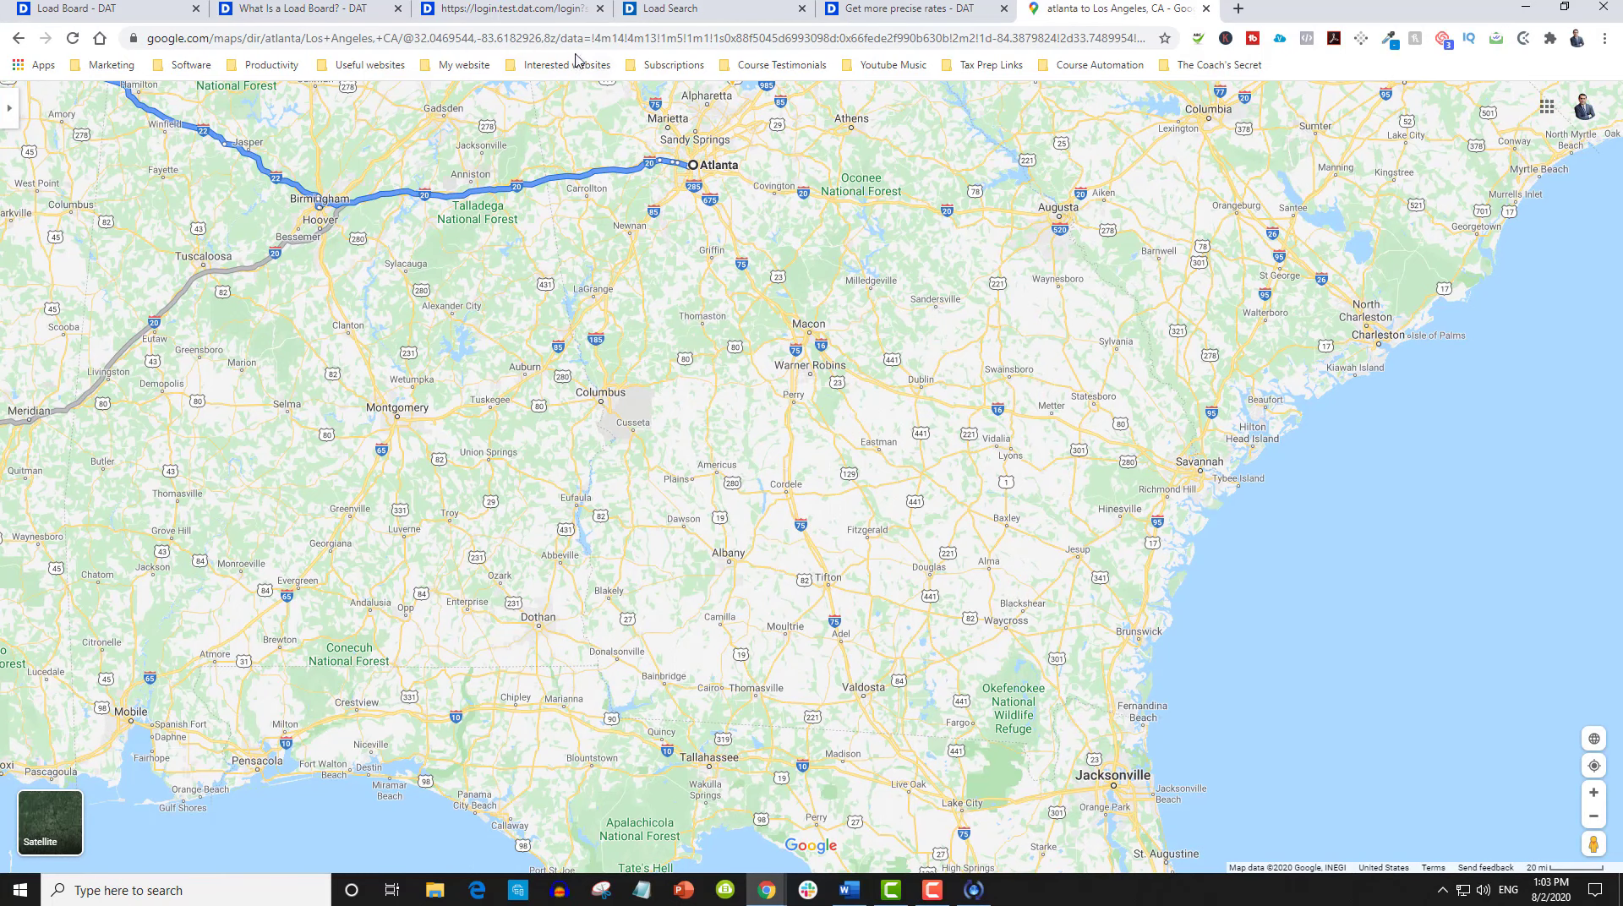
- Close the rates inquiry page, glance at the Atlanta to Brunswick map area, and return to the load search results
left_click(870, 17)
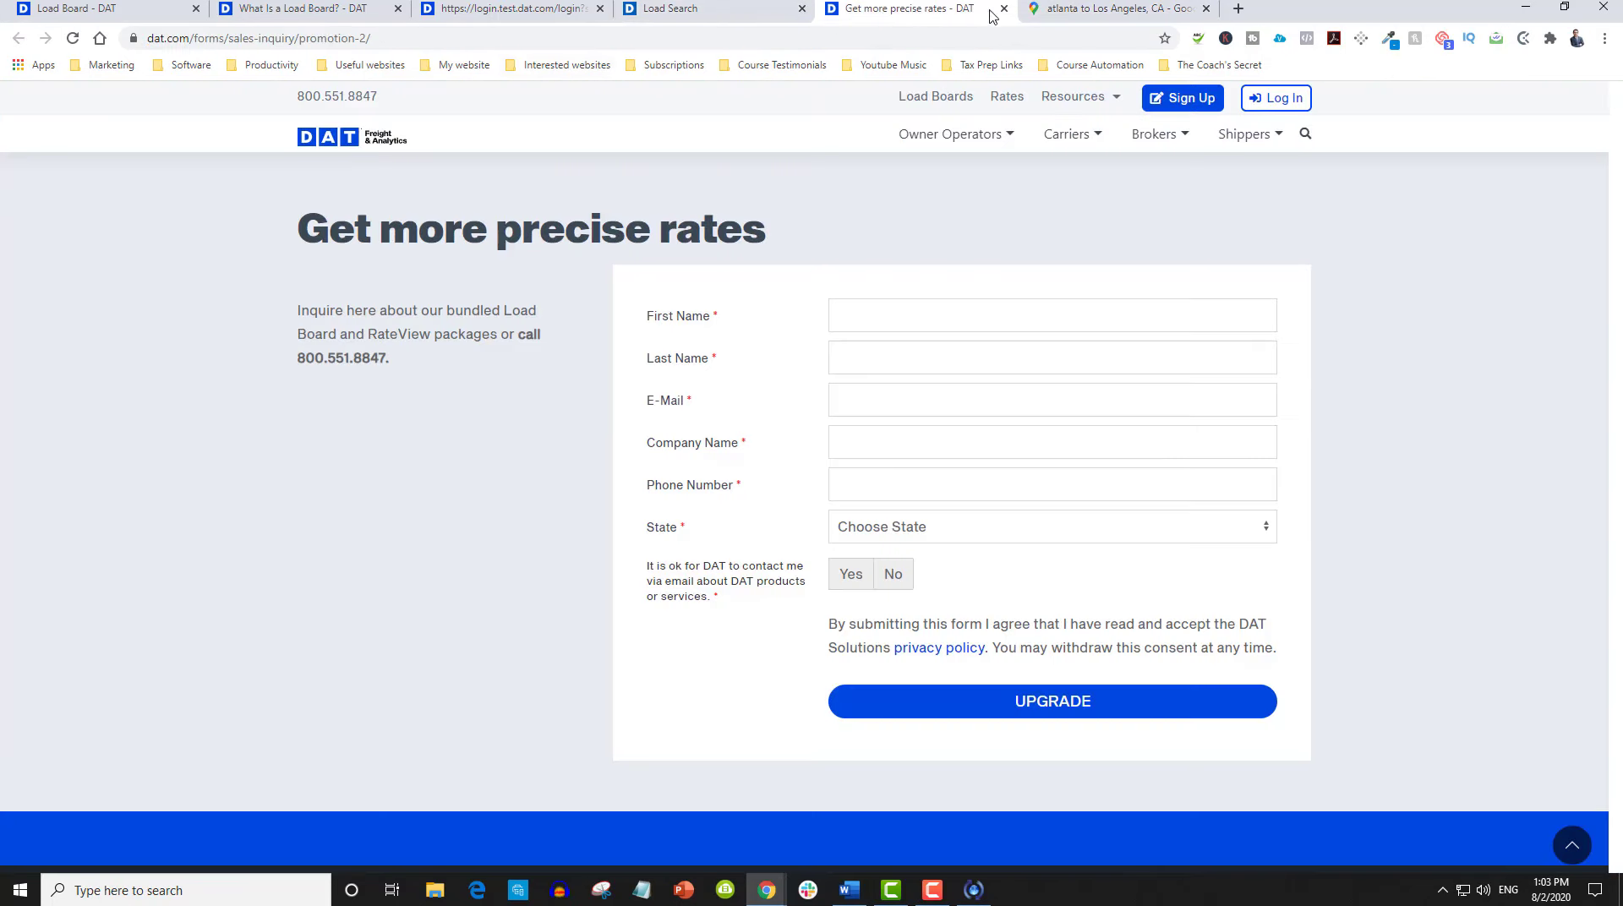
key("ctrl+w")
left_click(698, 7)
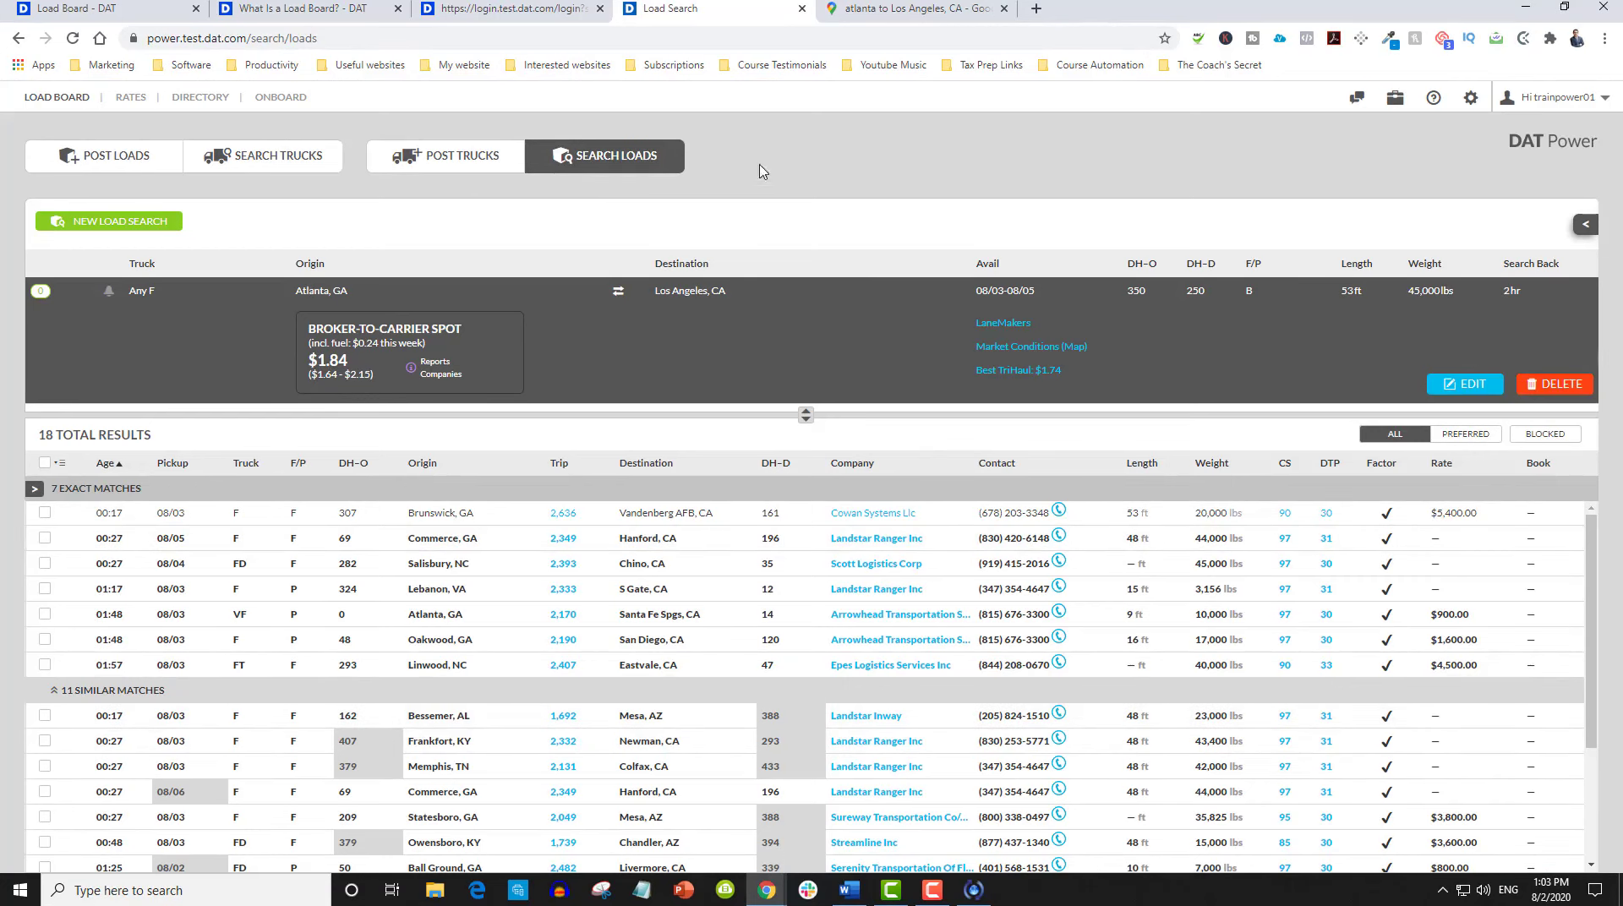
left_click(930, 7)
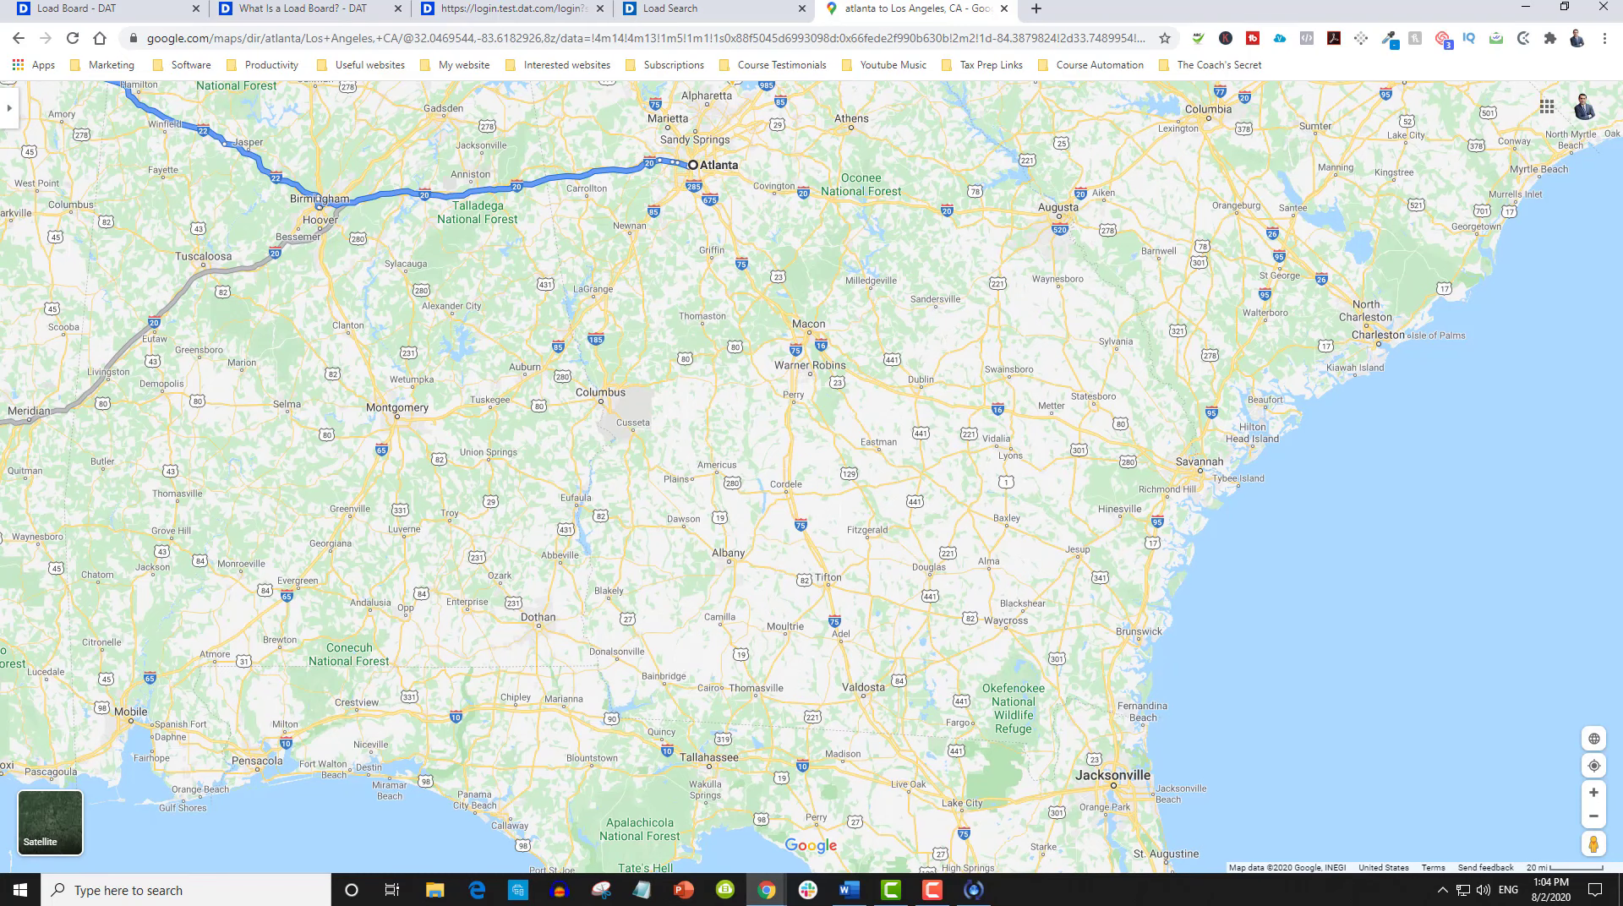
left_click(672, 9)
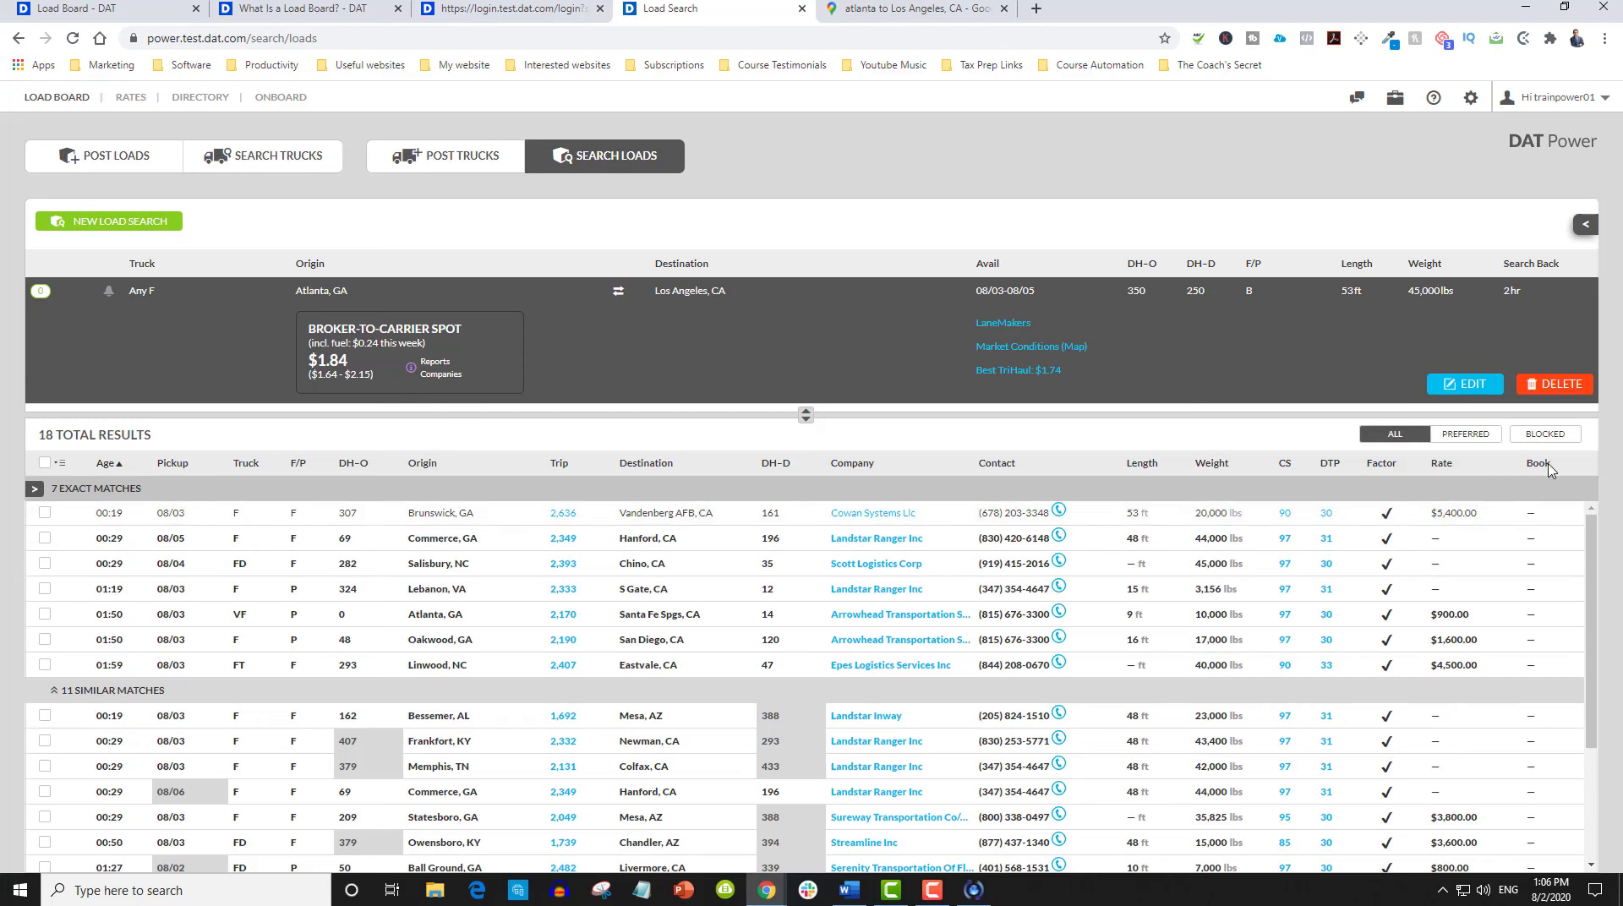
- Sort the matching loads by rate from highest to lowest
left_click(1444, 470)
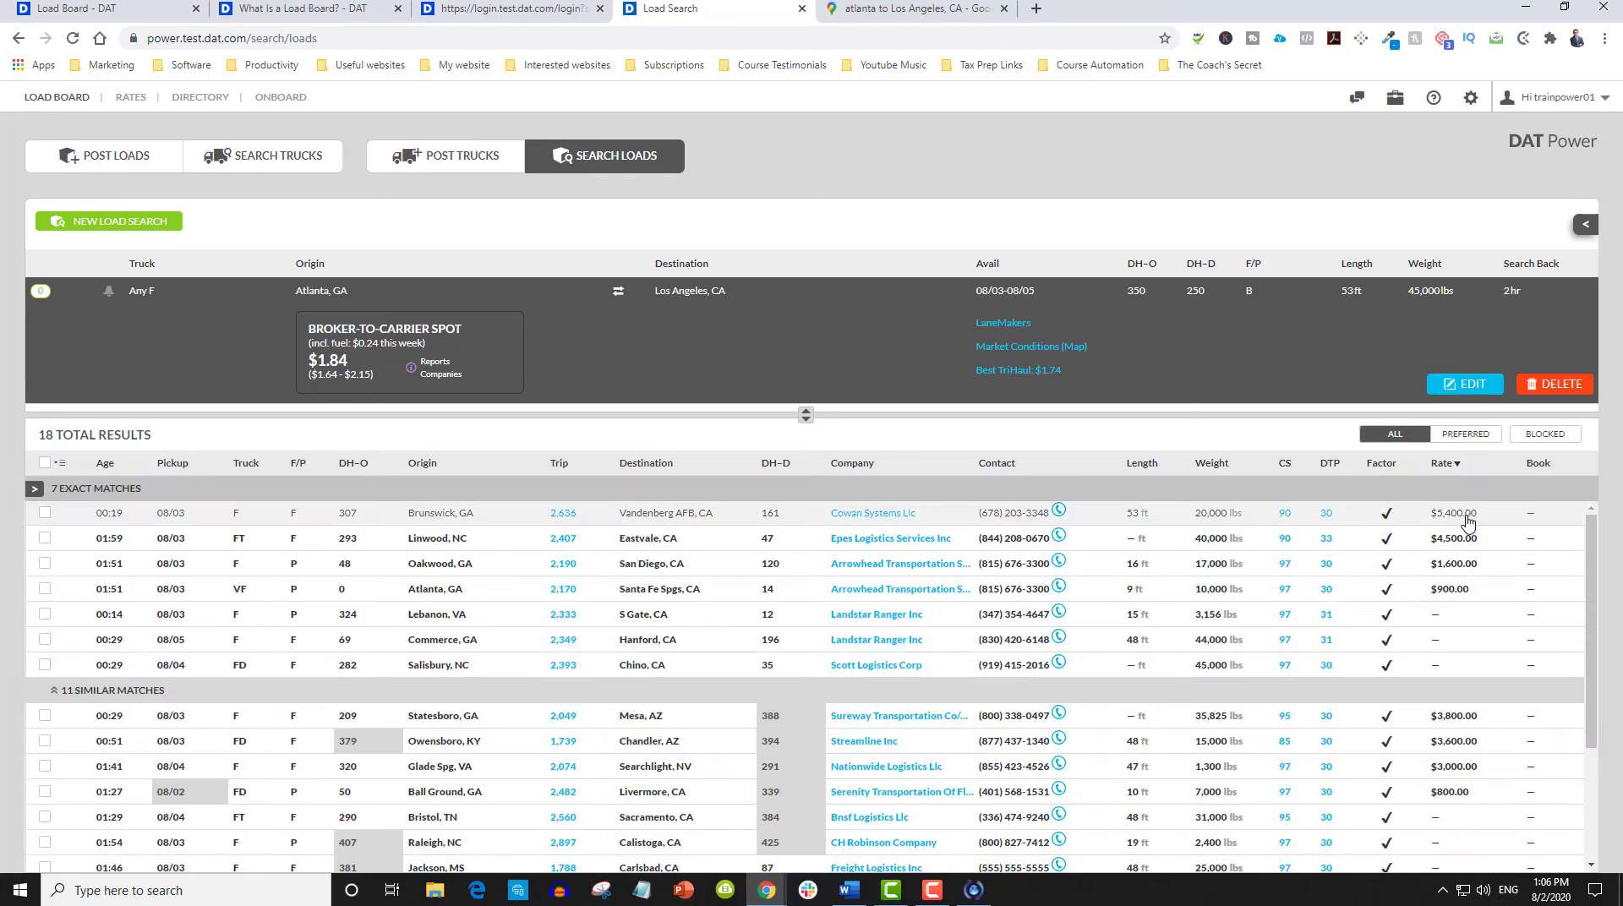
left_click(1446, 467)
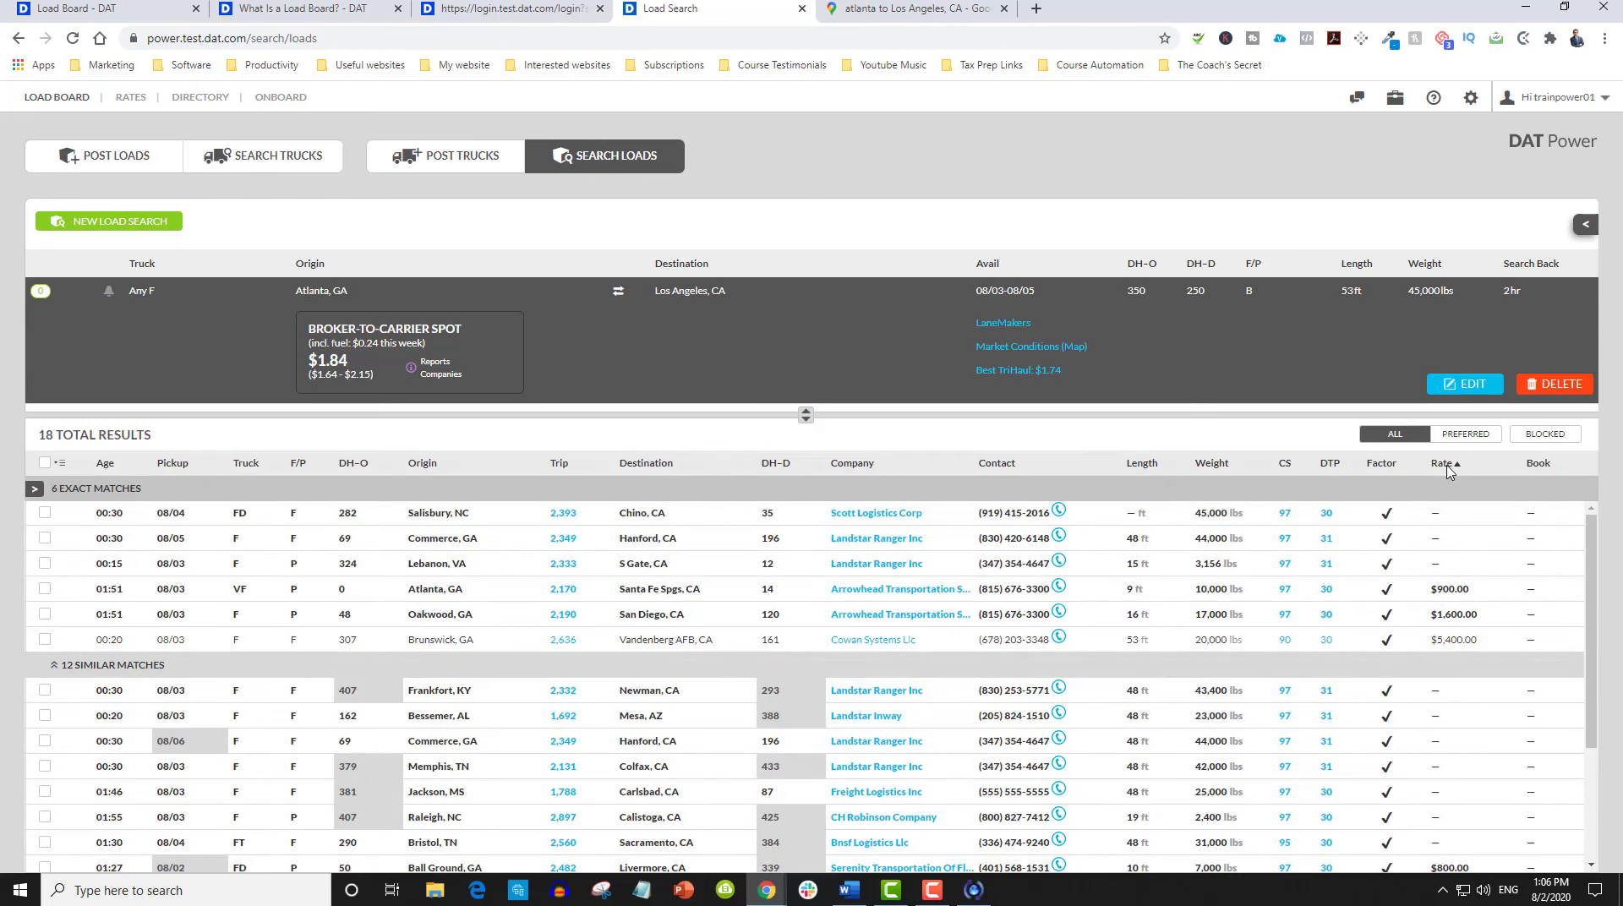
left_click(1447, 469)
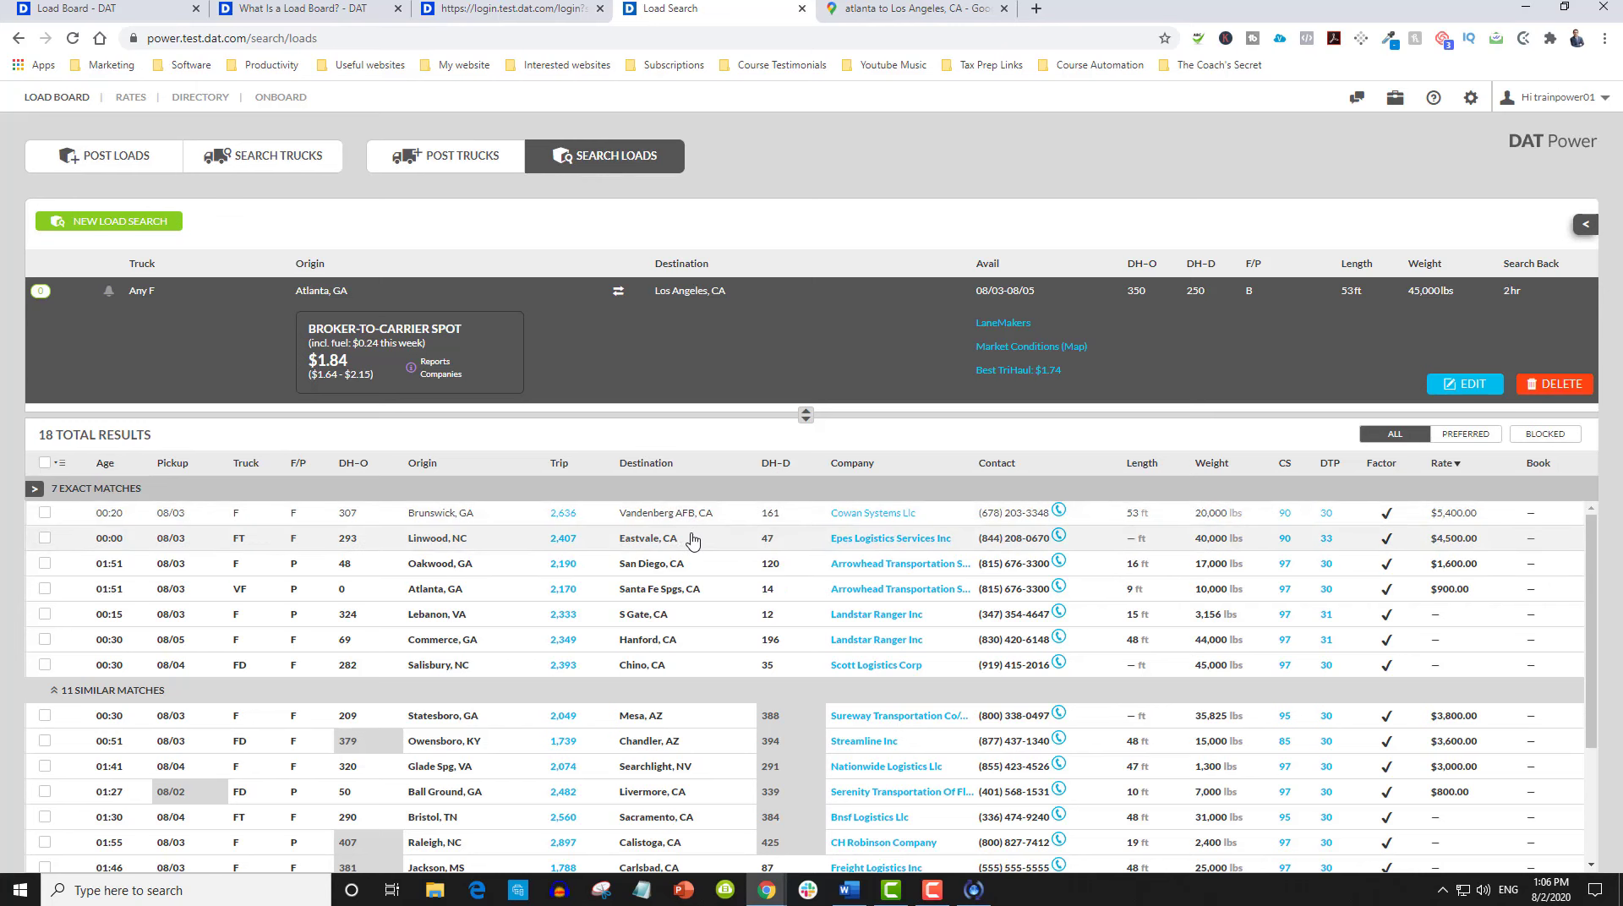
- Expand the Brunswick, GA to Vandenberg AFB, CA load and review its comments and spot rate along with the exact and similar matches
left_click(518, 515)
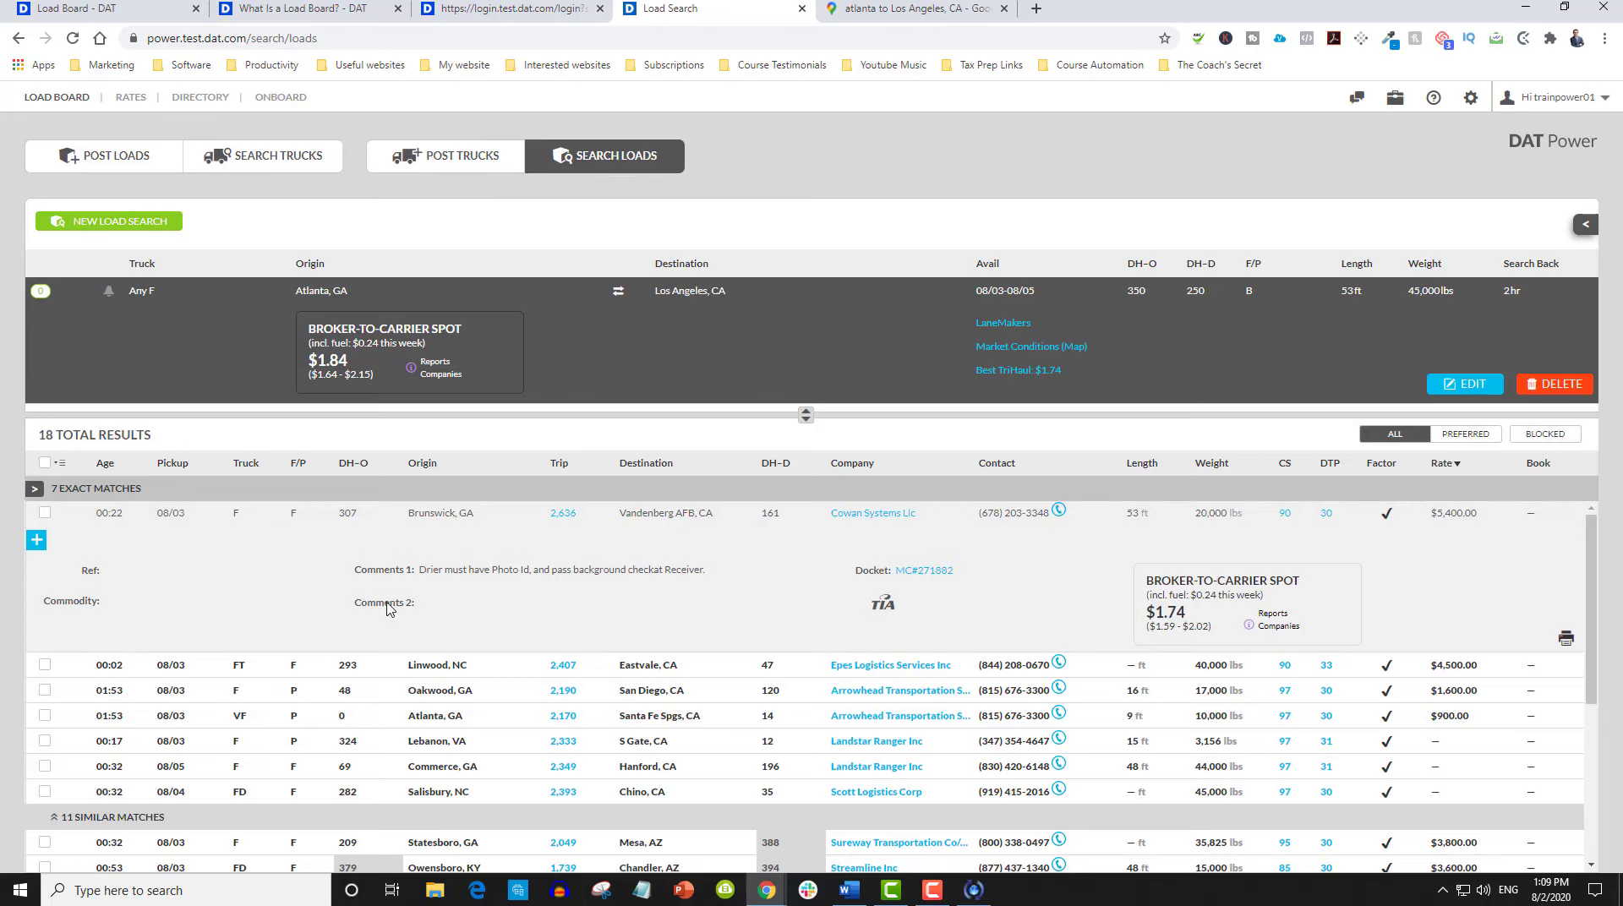
scroll(388, 608, "down", 3)
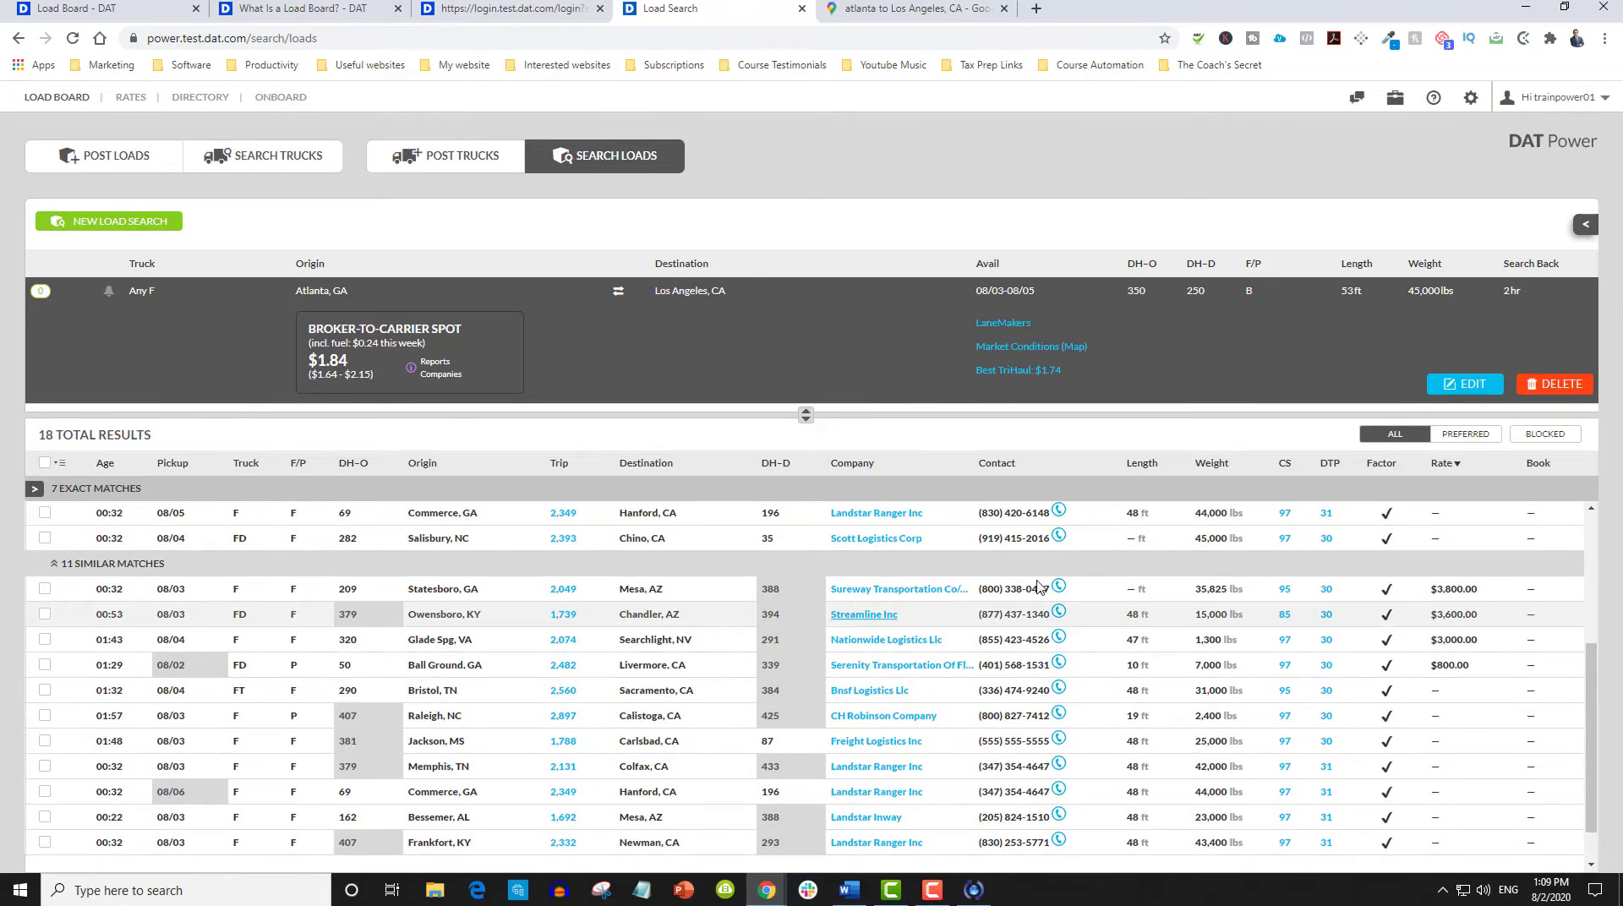
scroll(343, 672, "down", 1)
scroll(337, 677, "up", 4)
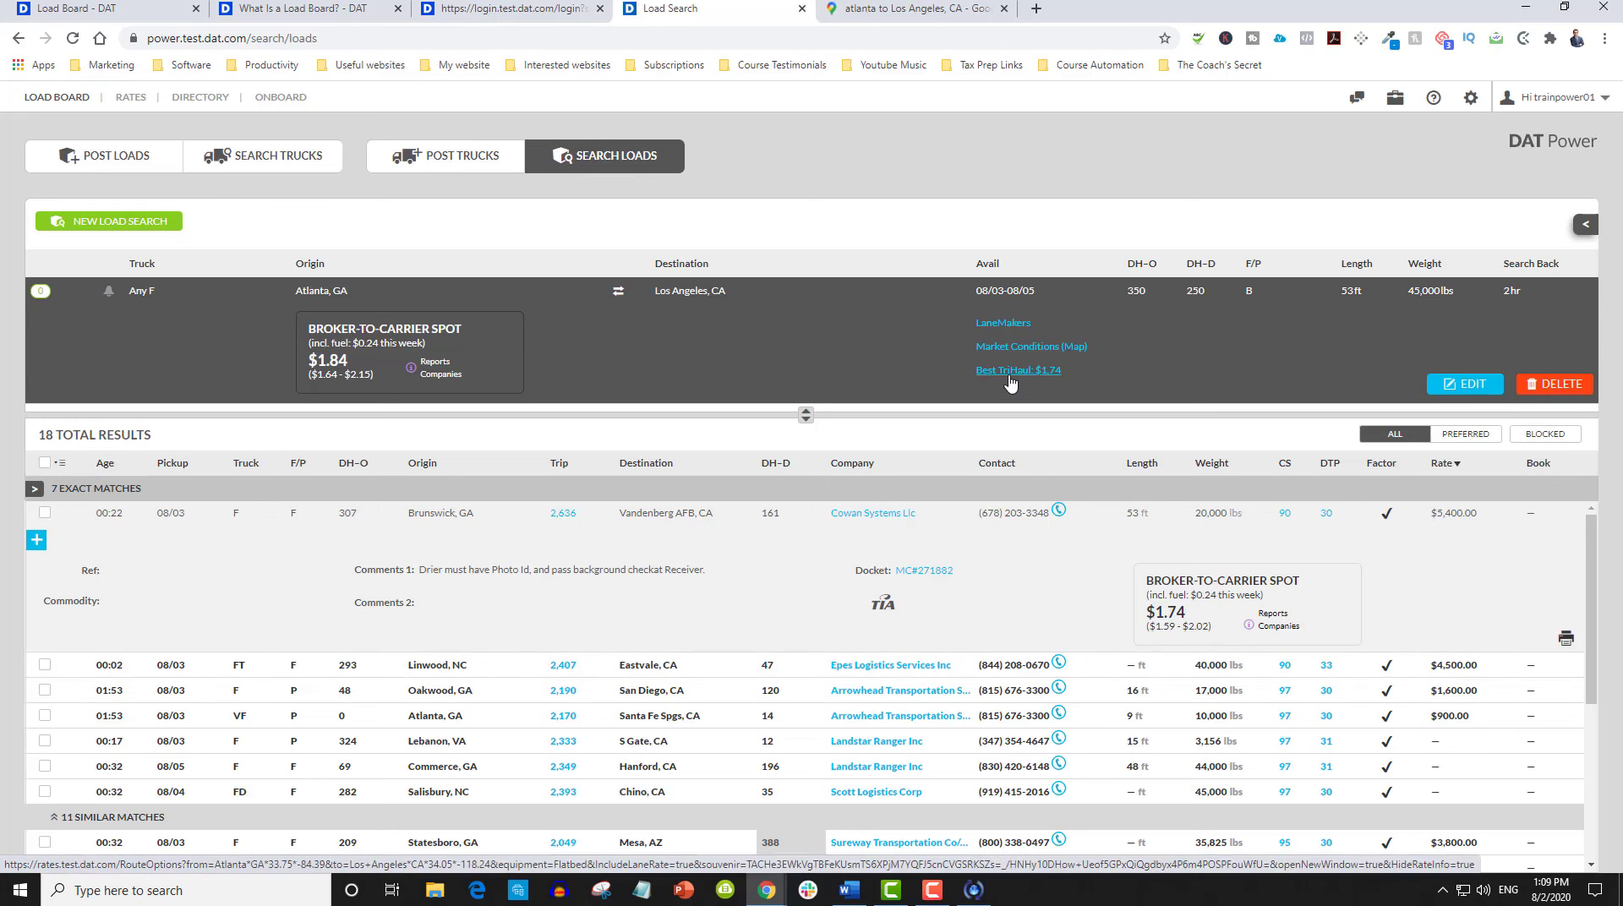
scroll(186, 630, "down", 1)
scroll(192, 617, "up", 1)
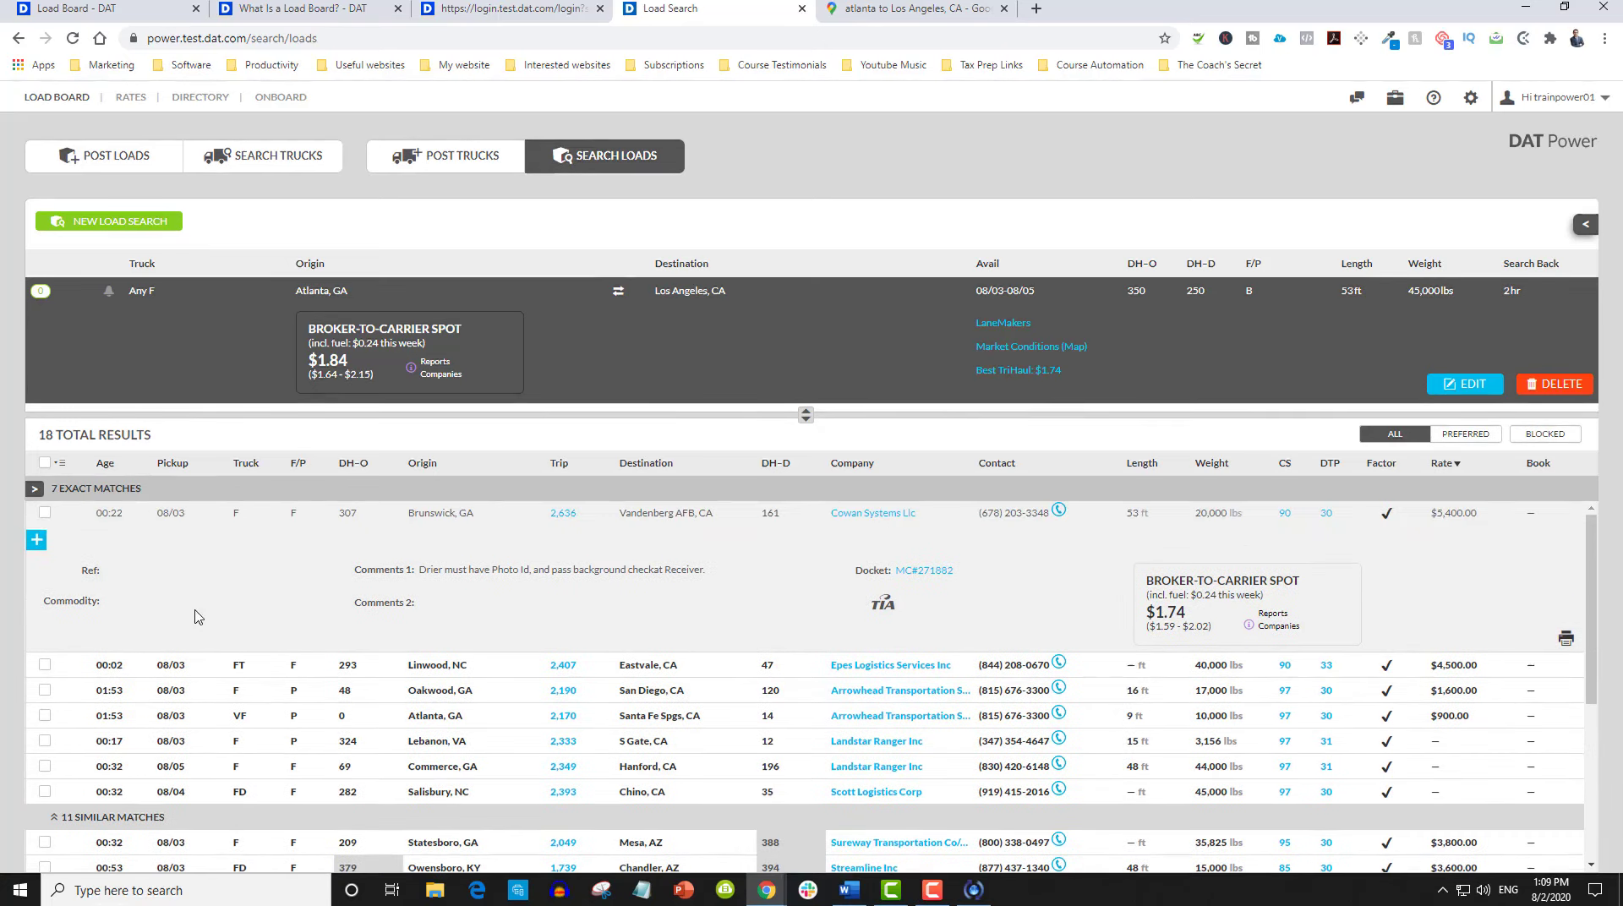
- Collapse the Brunswick load's details and refine the load search to an origin deadhead radius of 320 miles
left_click(271, 522)
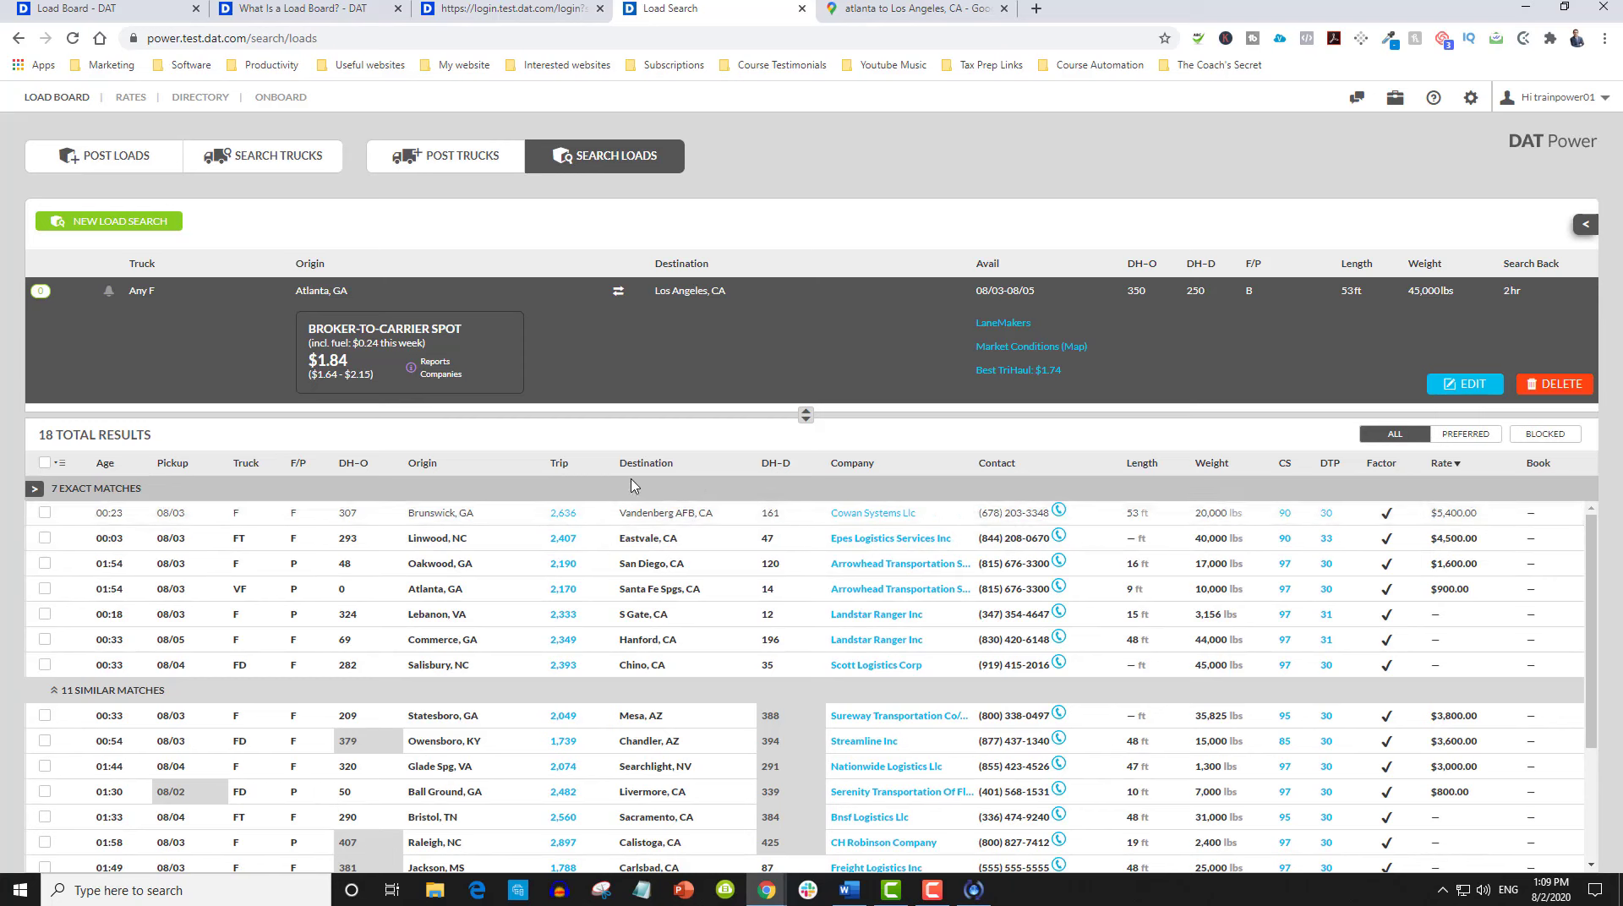
left_click(1586, 224)
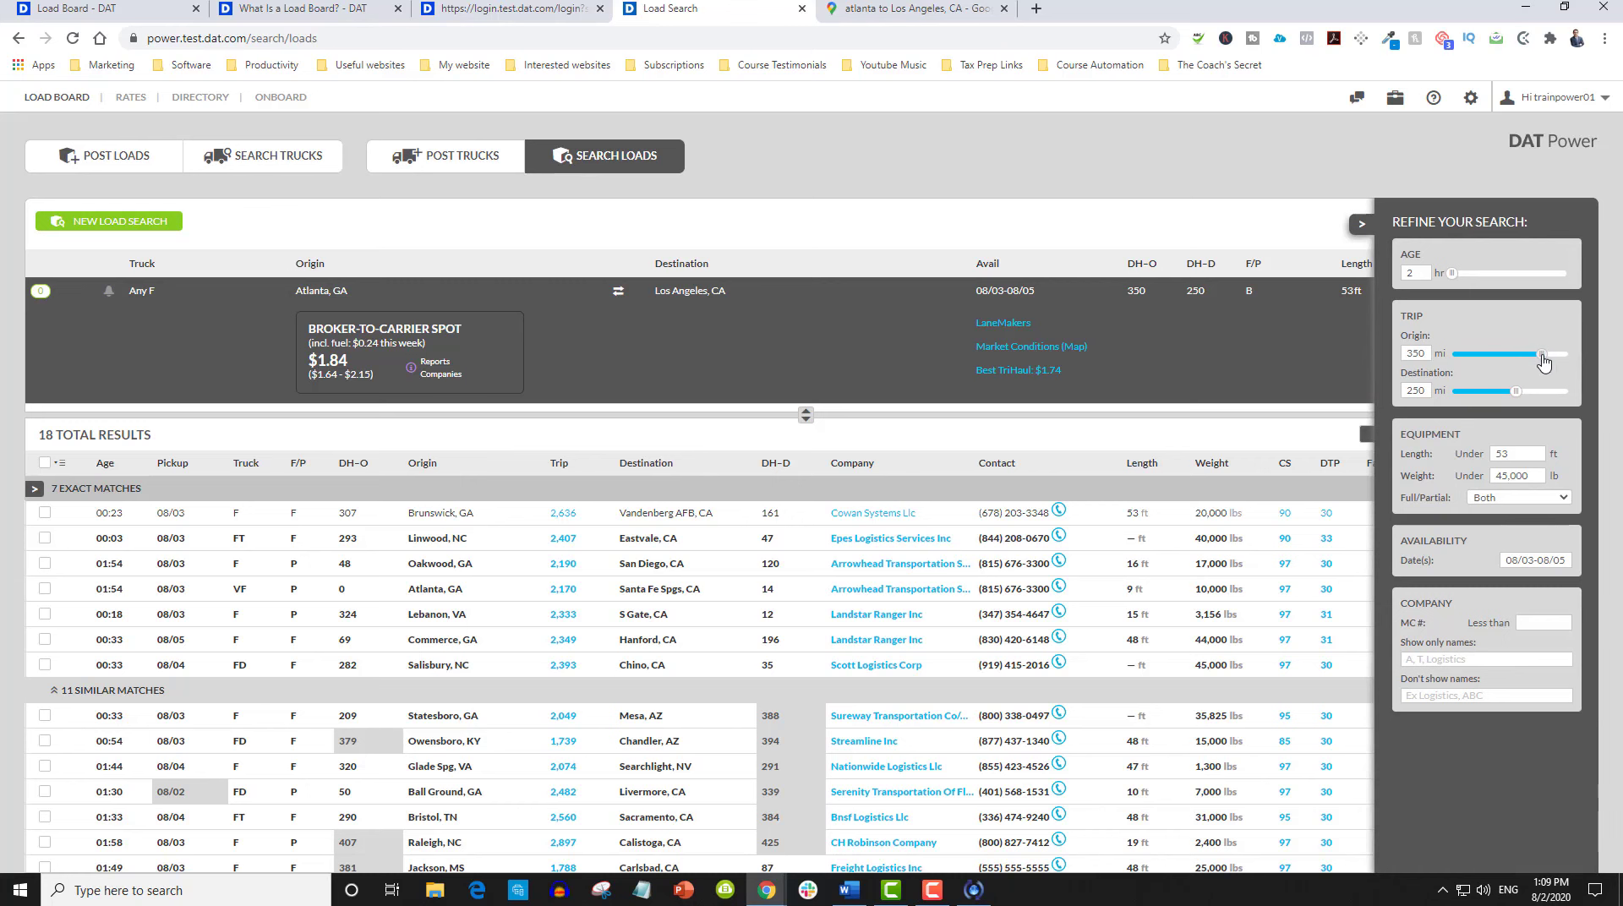
mouse_move(1541, 353)
left_mouse_down()
mouse_move(1514, 354)
mouse_move(1534, 355)
left_mouse_up()
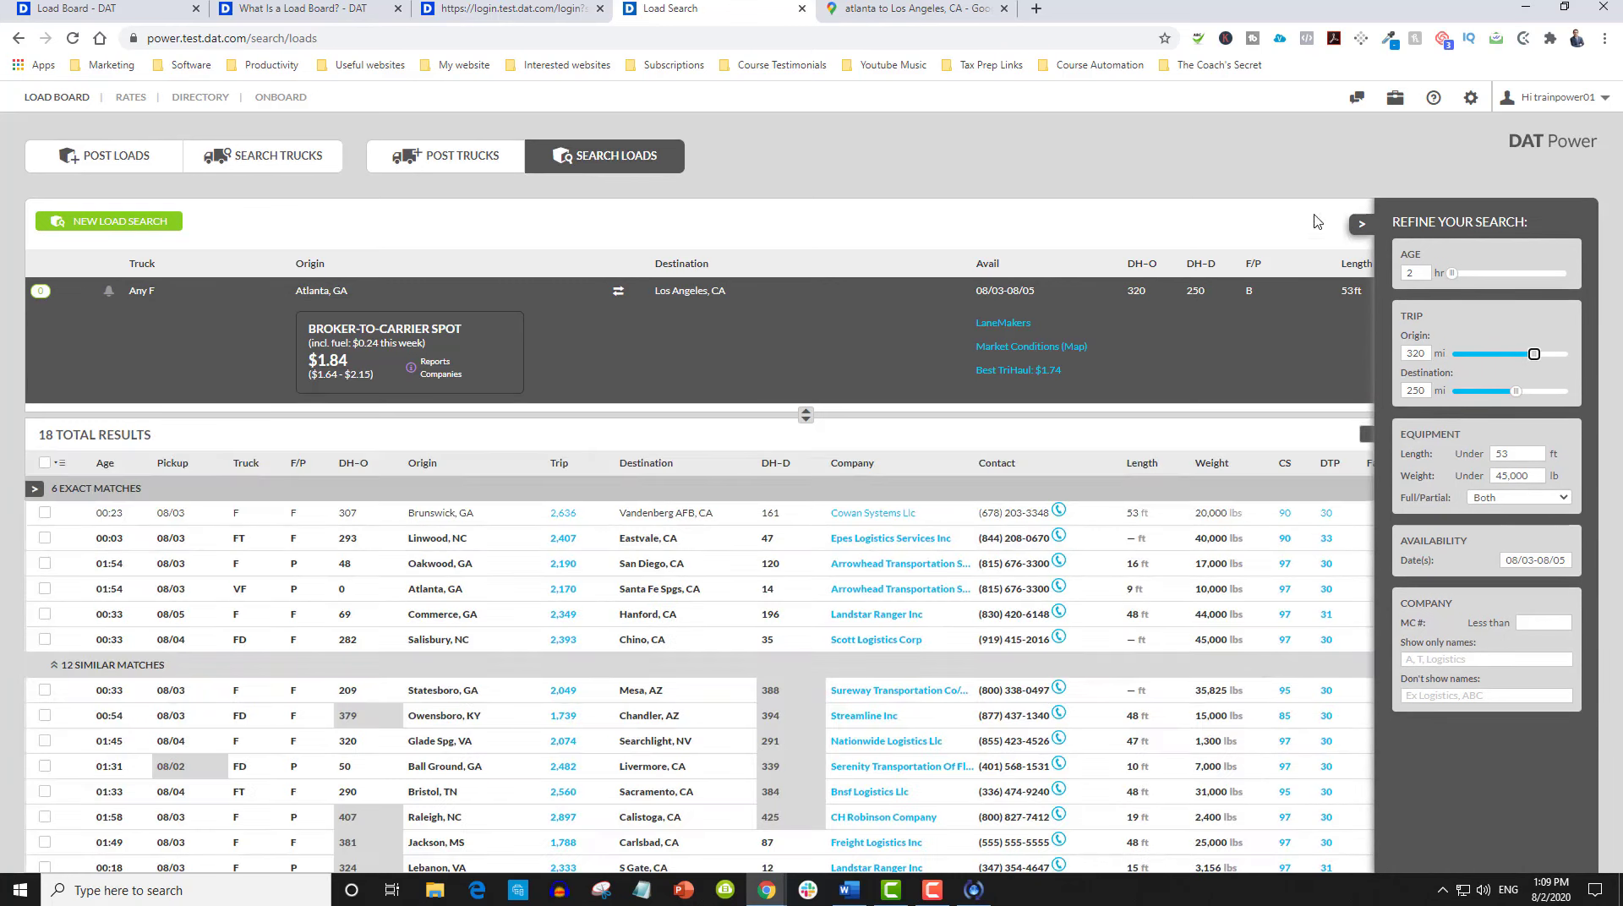
left_click(1360, 225)
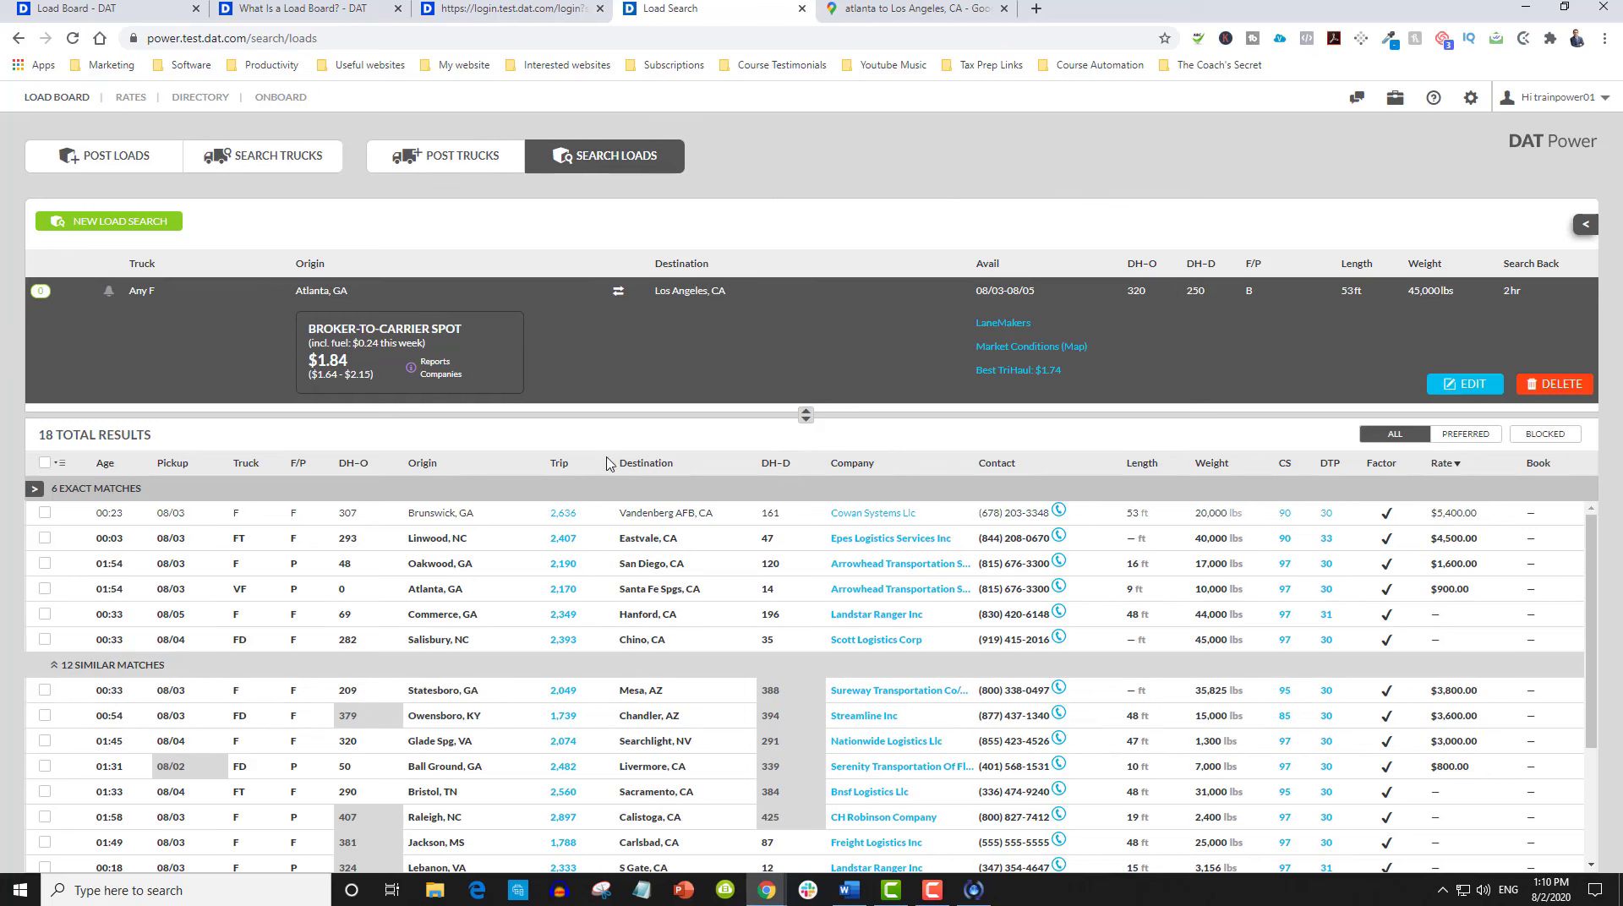
left_click(1395, 98)
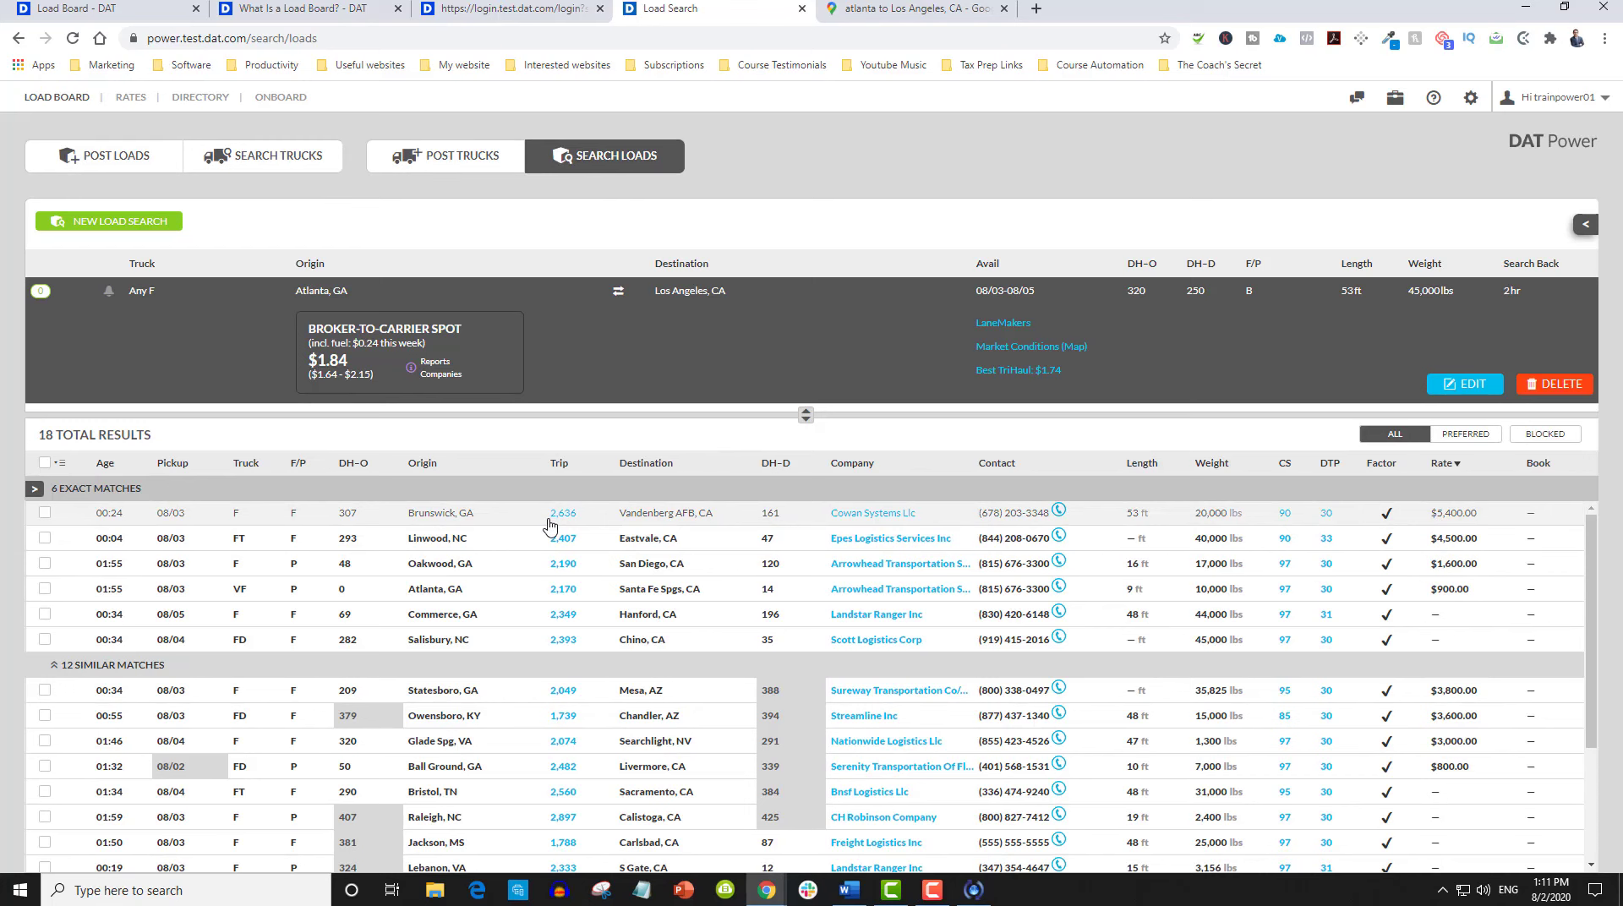
left_click(934, 9)
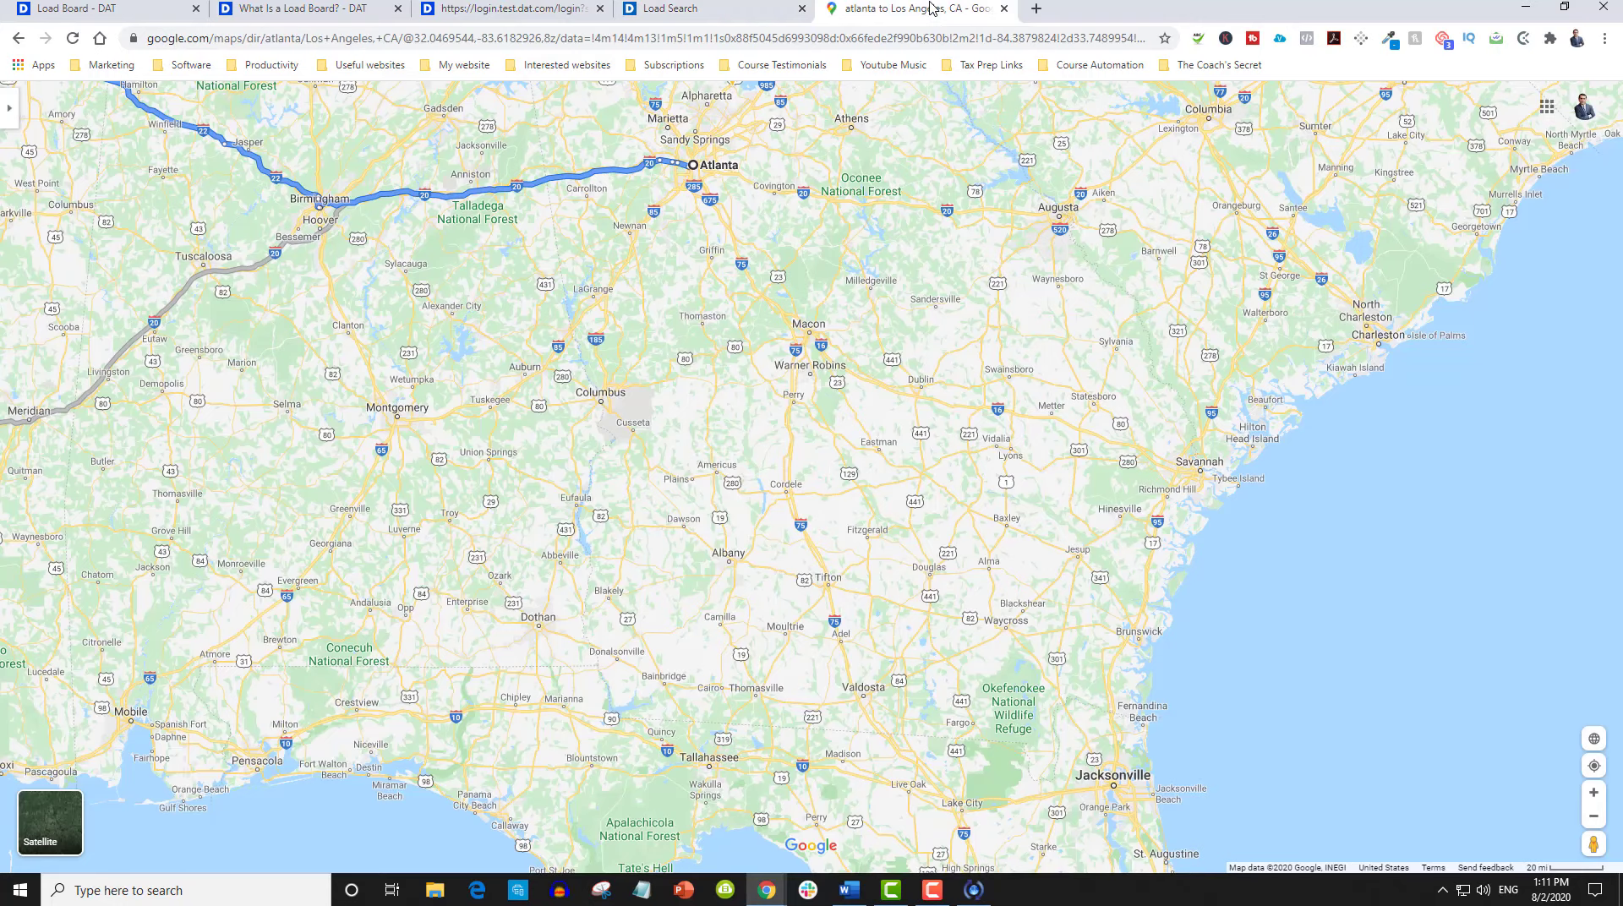
left_click(732, 5)
left_click(507, 8)
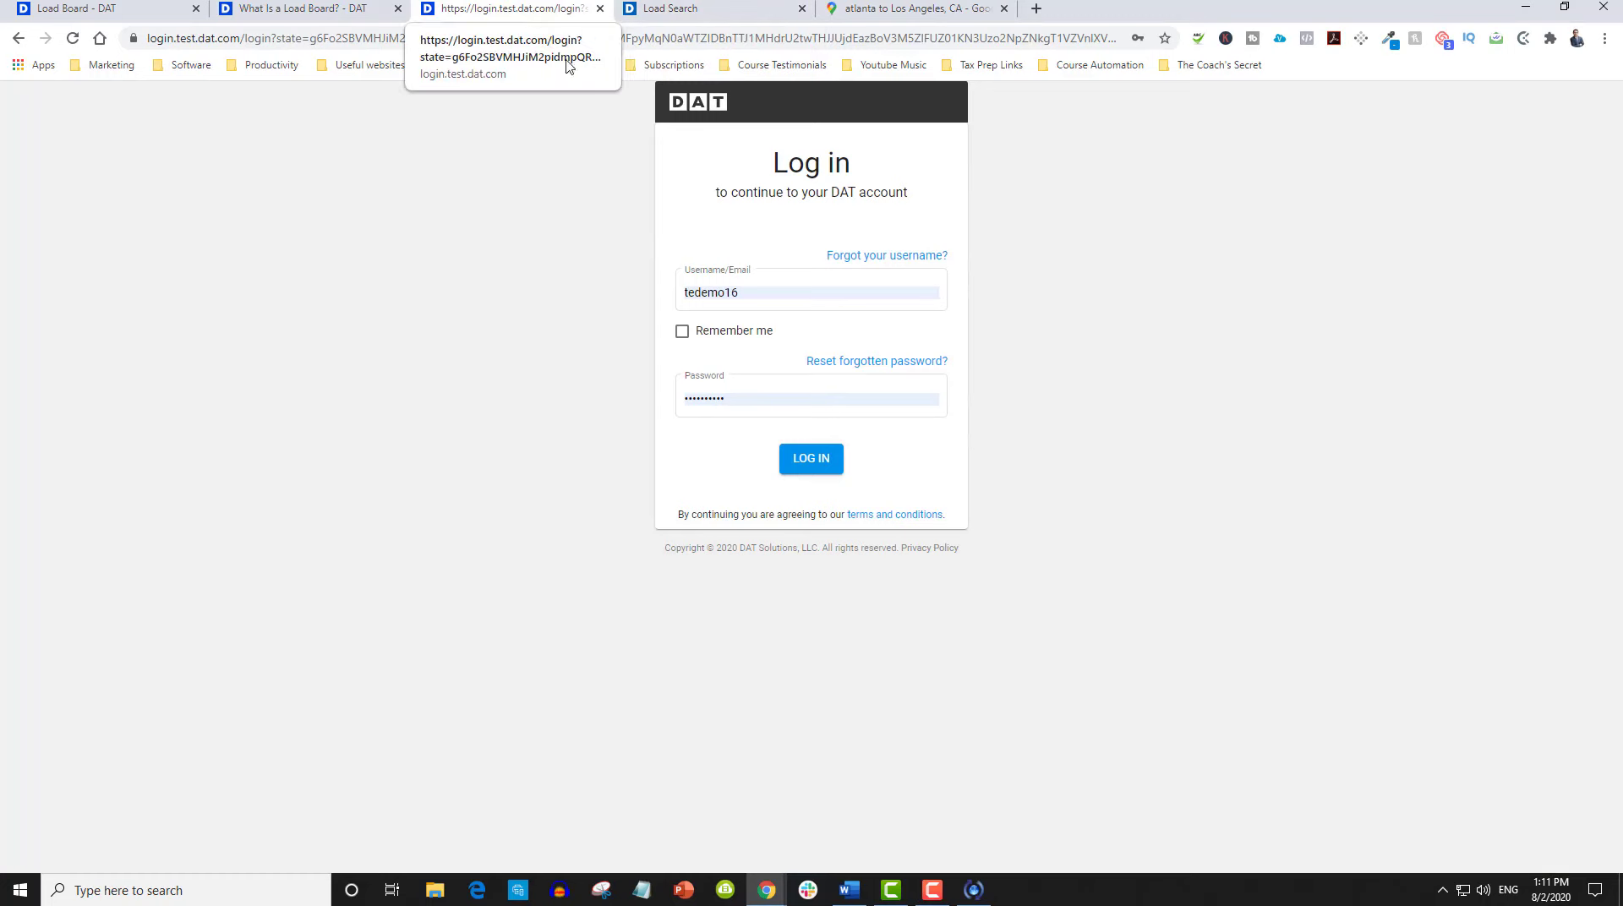
left_click(676, 9)
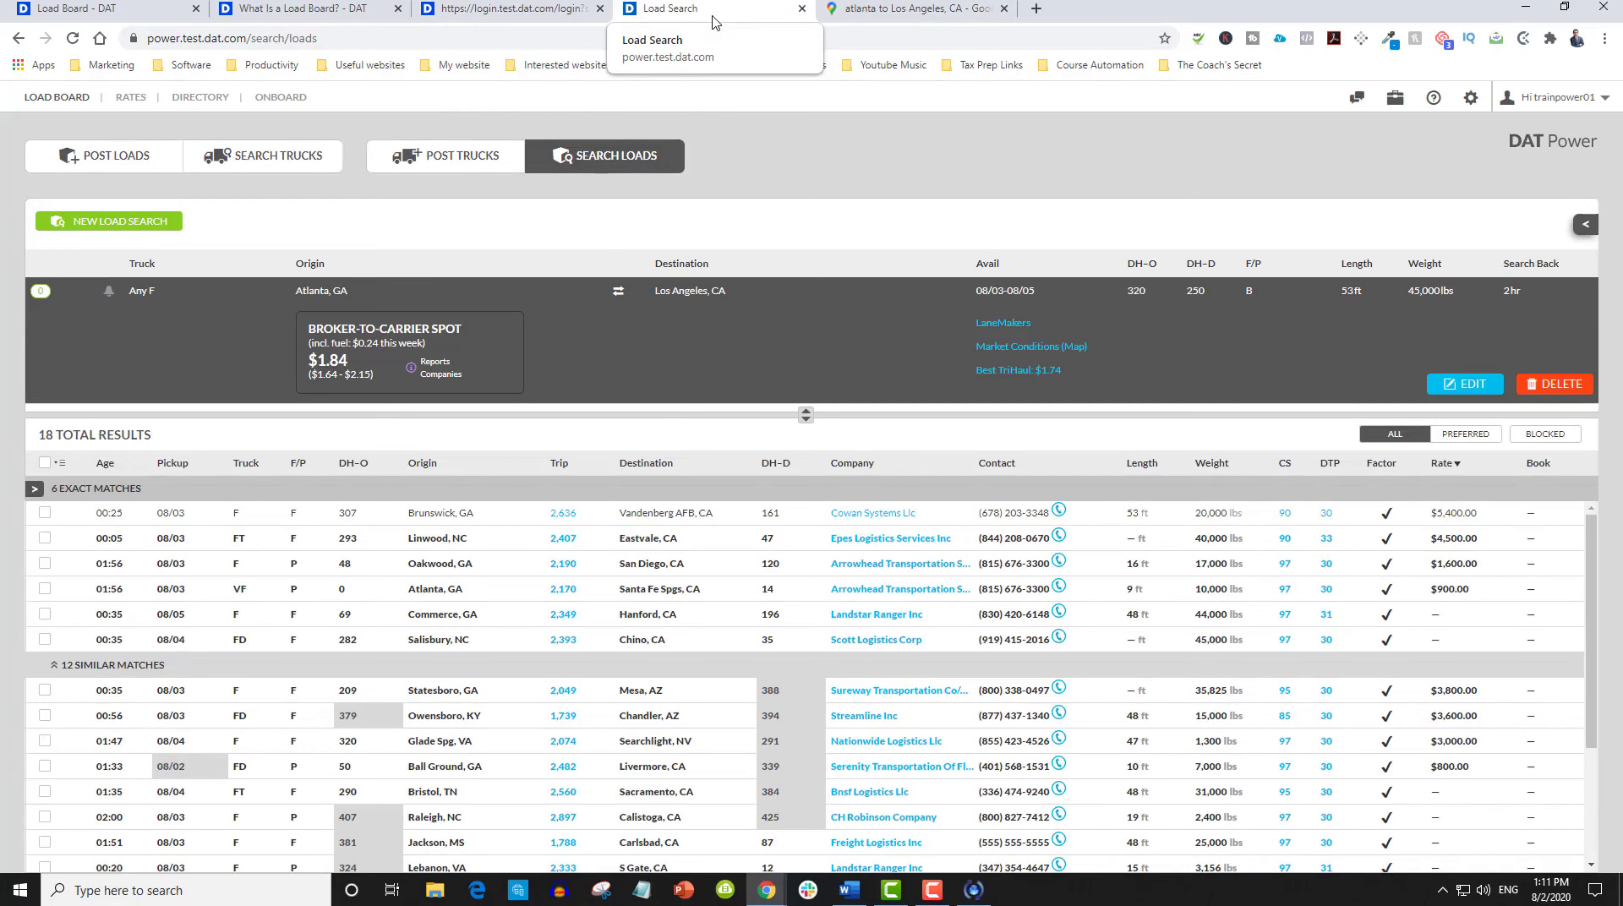
left_click(493, 7)
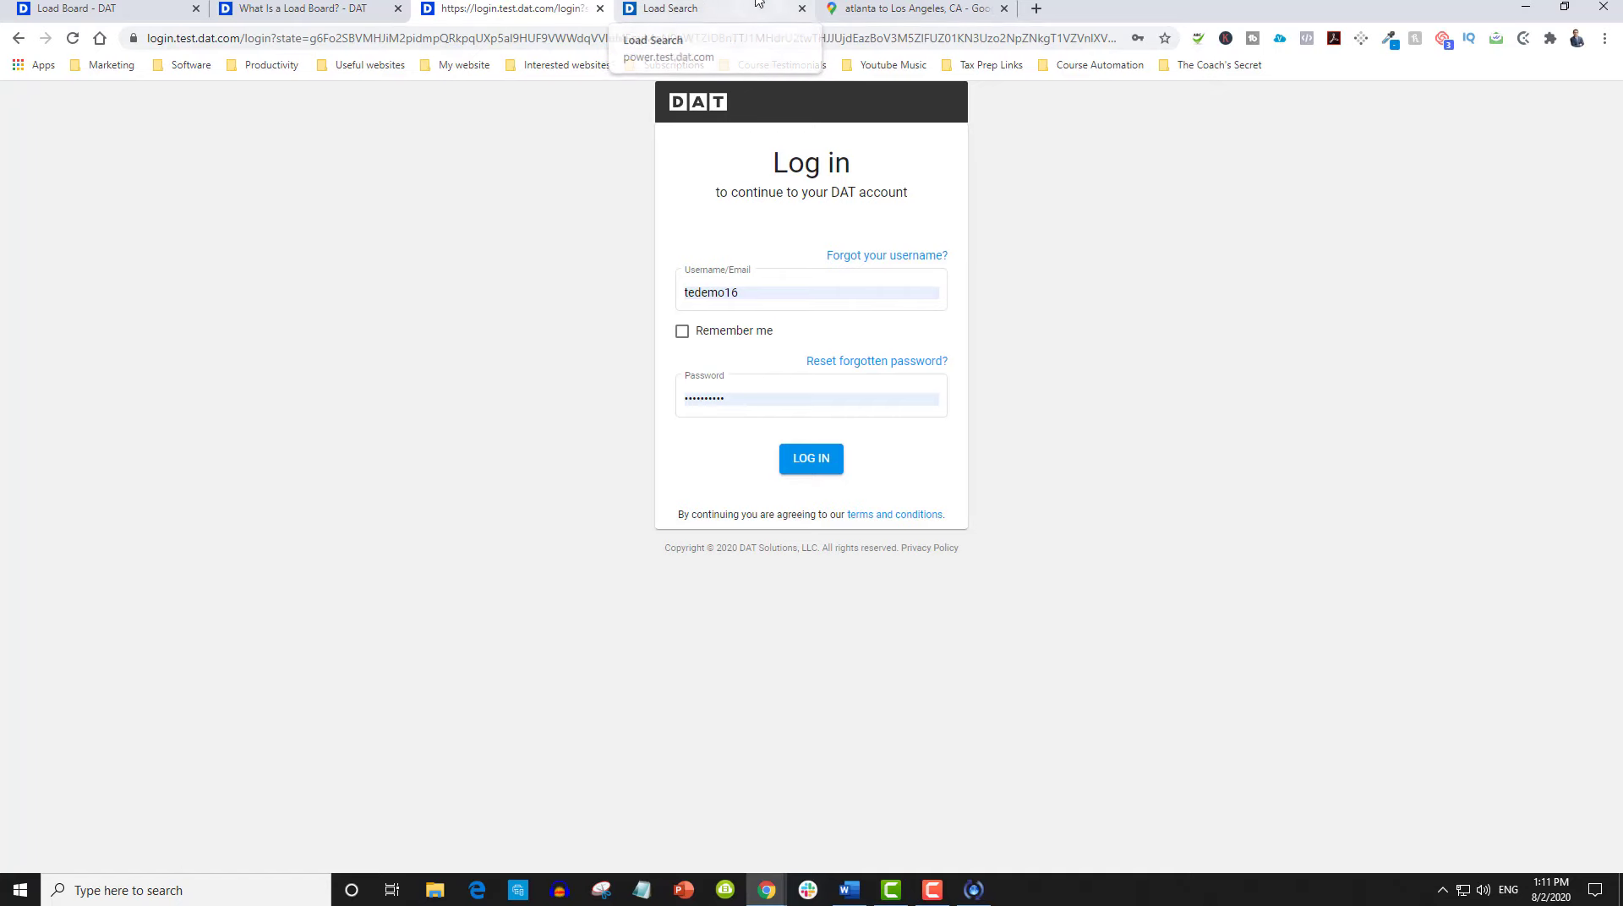
left_click(707, 11)
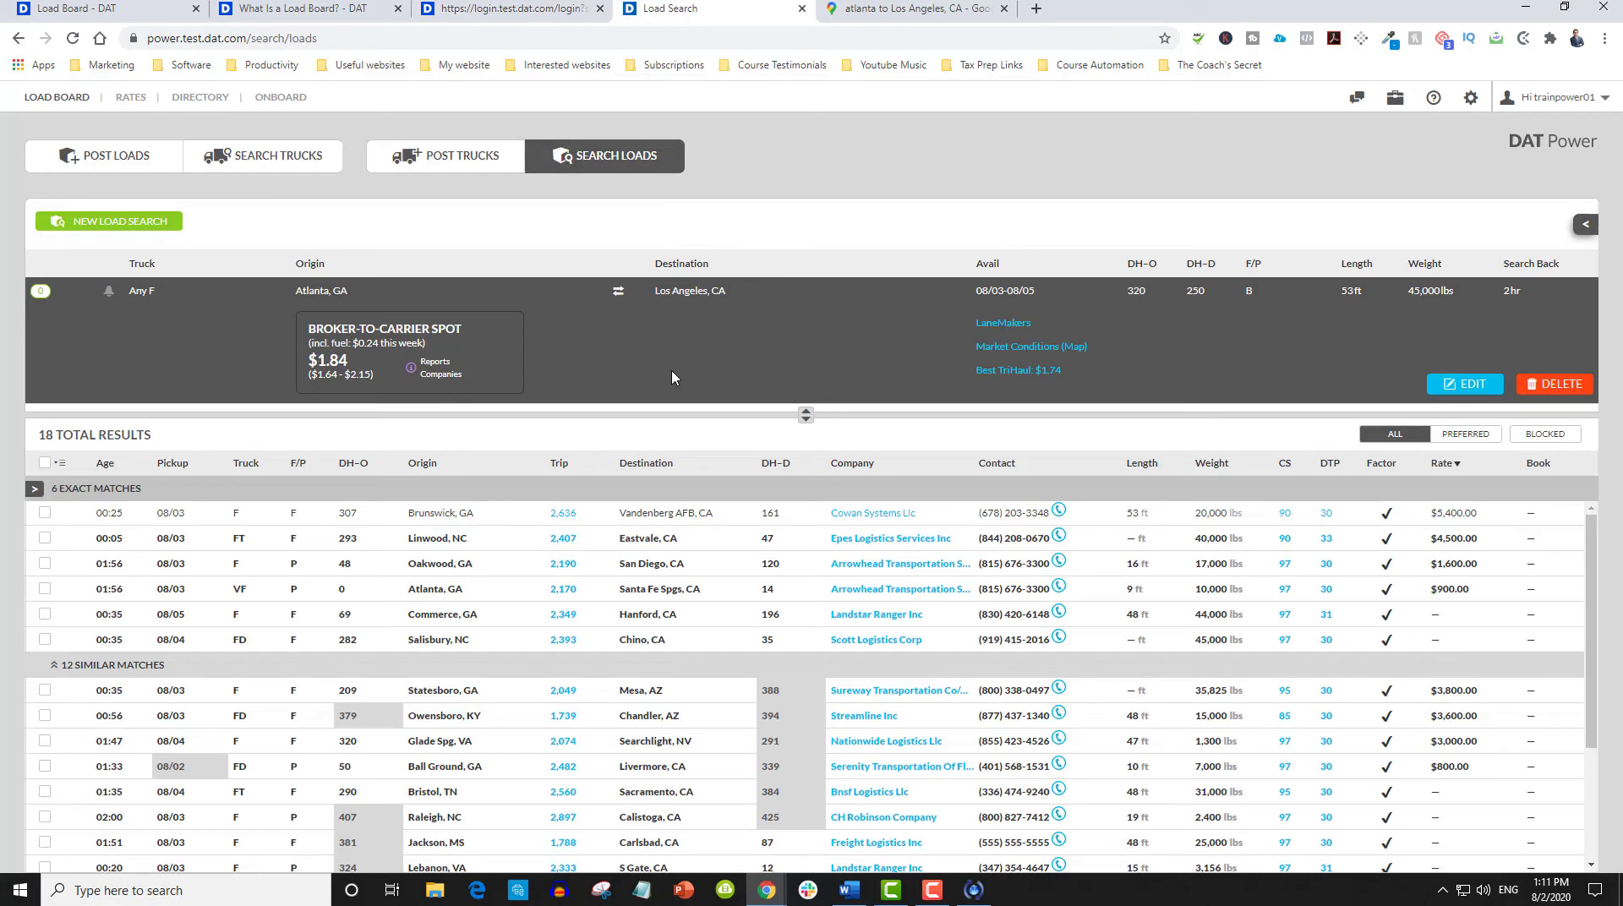